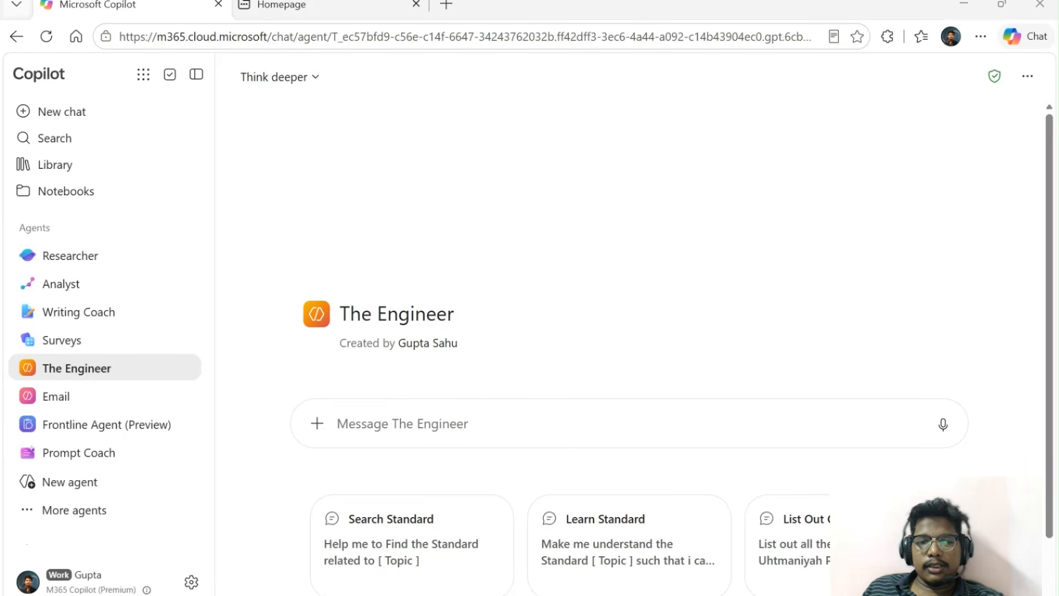
Load the Learn Standard starter prompt into the message to The Engineer and review its wording, including the [ Topic ] placeholder
left_click(638, 422)
scroll(682, 349, "down", 2)
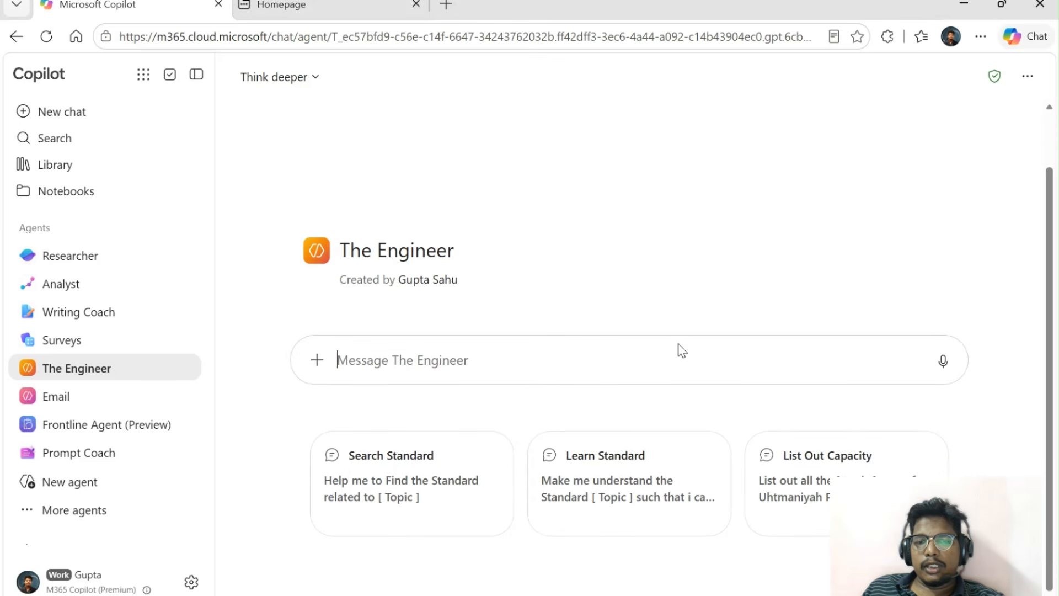
left_click(596, 469)
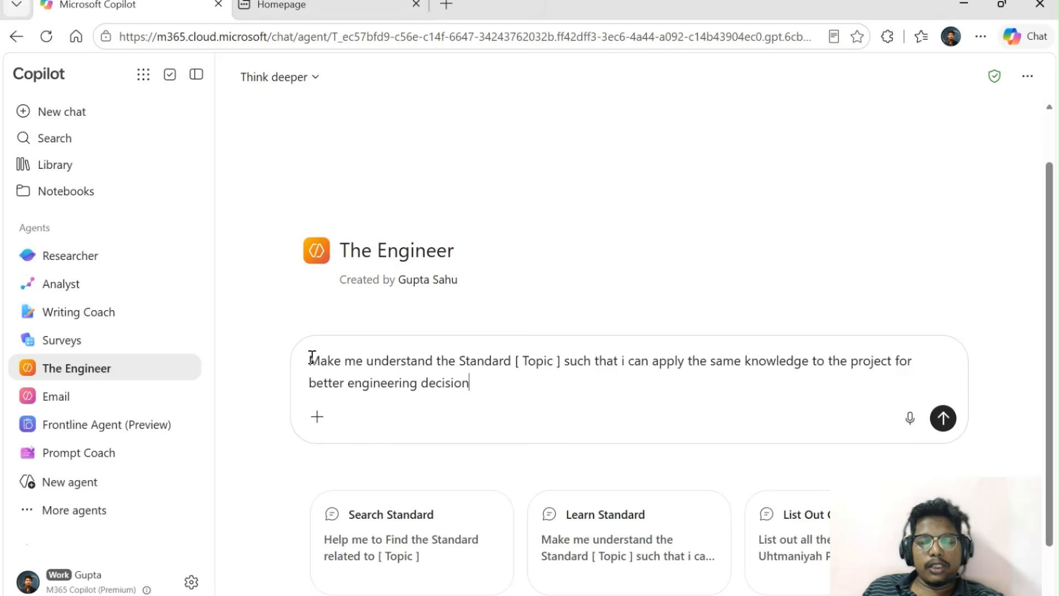
left_click_drag(310, 360, 561, 362)
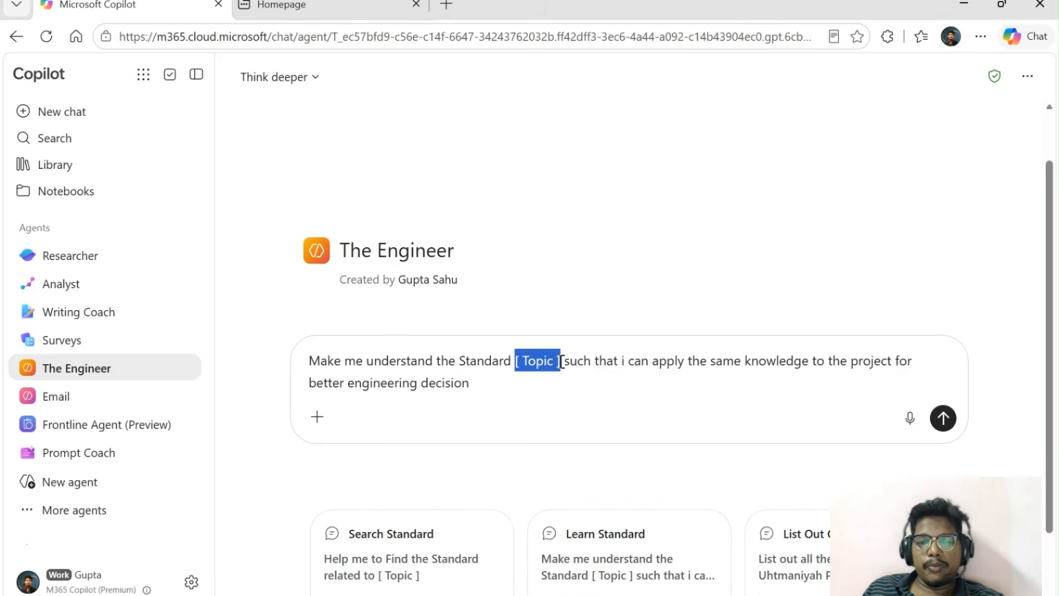
left_click(582, 401)
left_click_drag(566, 364, 919, 364)
left_click_drag(489, 386, 307, 389)
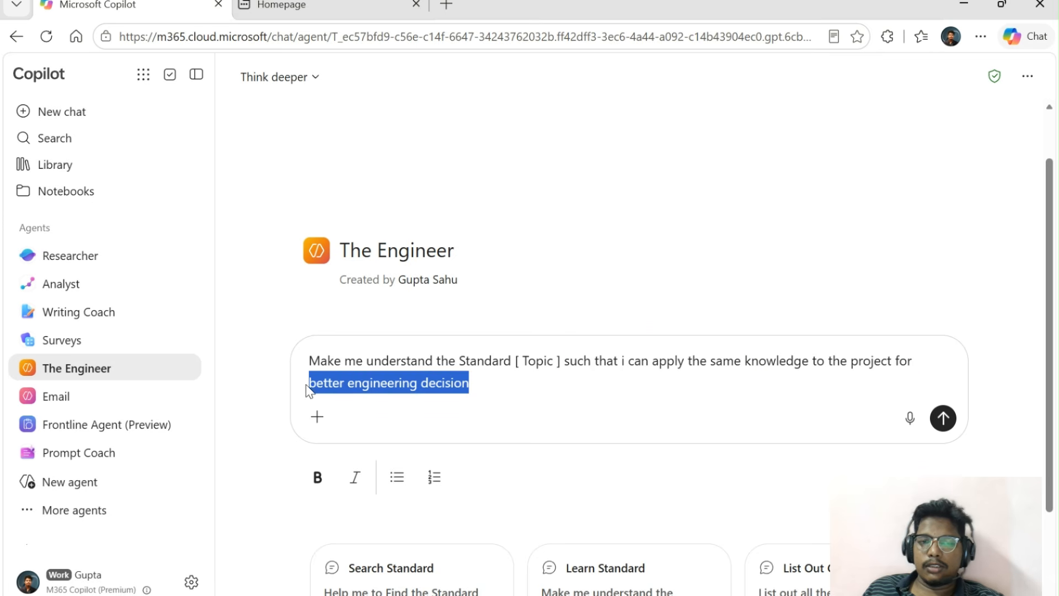
Replace the [ Topic ] placeholder in the prompt with SAES-G-005 and send the message to the agent
left_click(560, 362)
key("BackSpace")
key("BackSpace")
key("BackSpace")
key("BackSpace")
key("BackSpace")
key("BackSpace")
key("BackSpace")
key("BackSpace")
key("BackSpace")
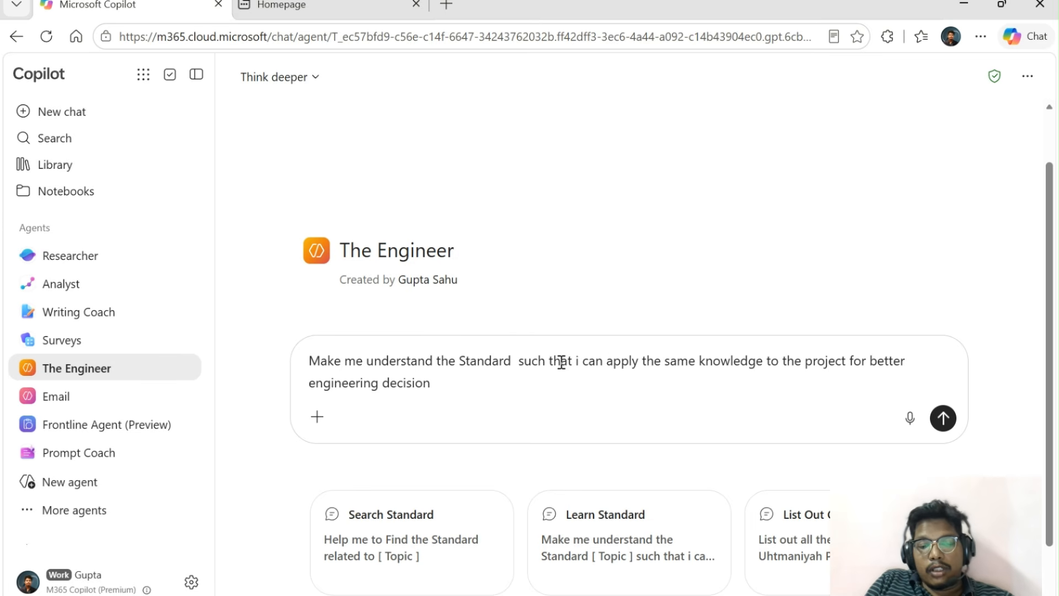
type("sa")
key("BackSpace")
key("BackSpace")
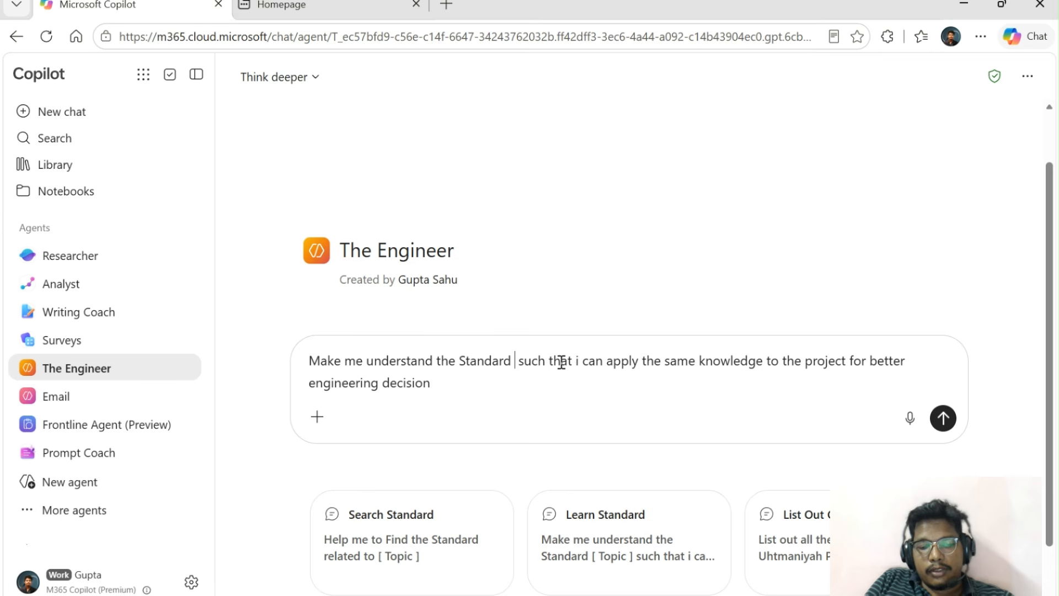
type("SAES")
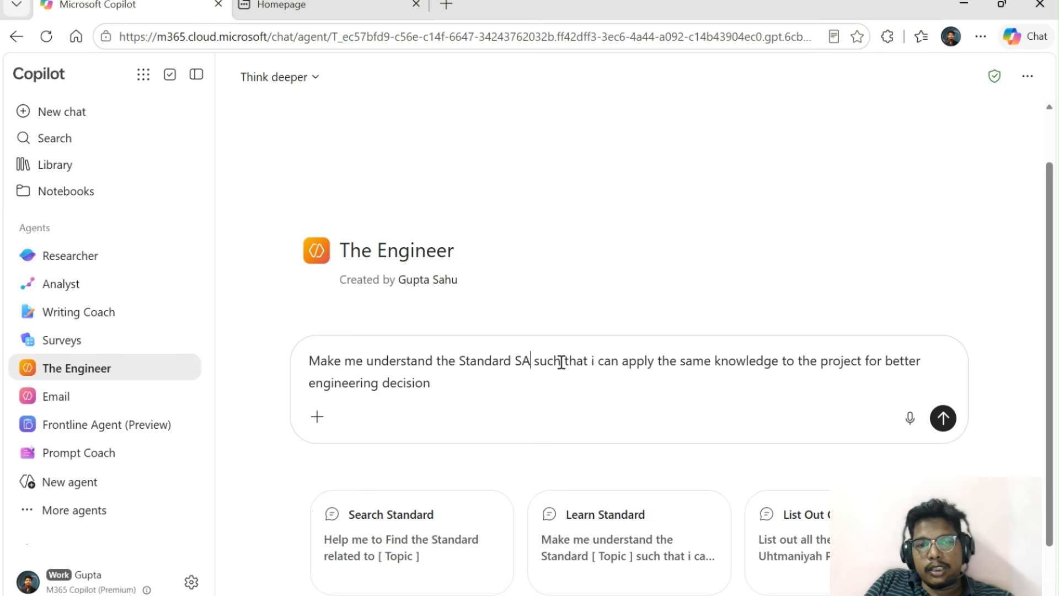
type("-")
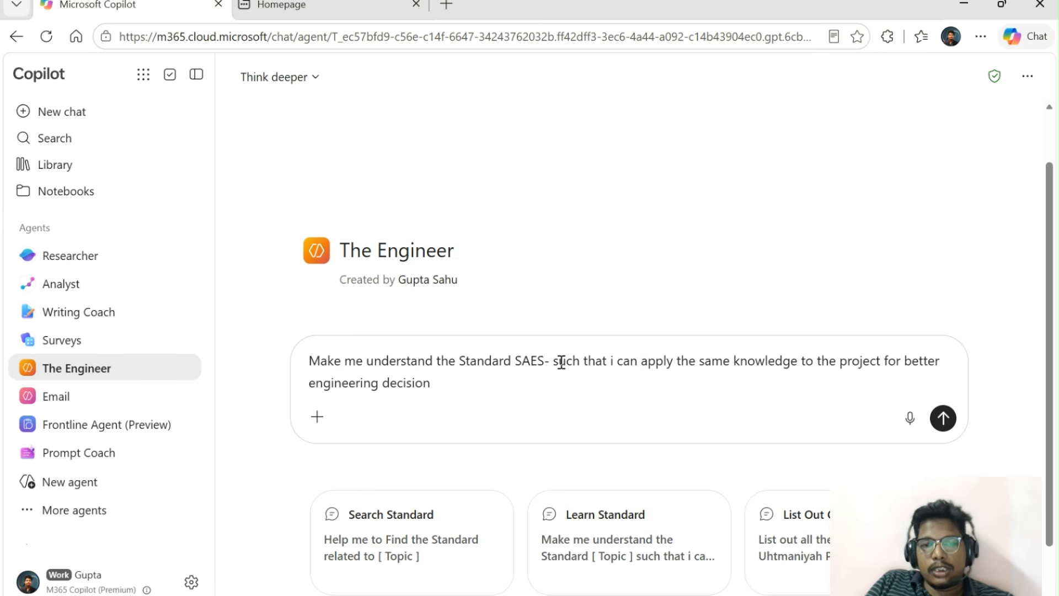
type("G-005")
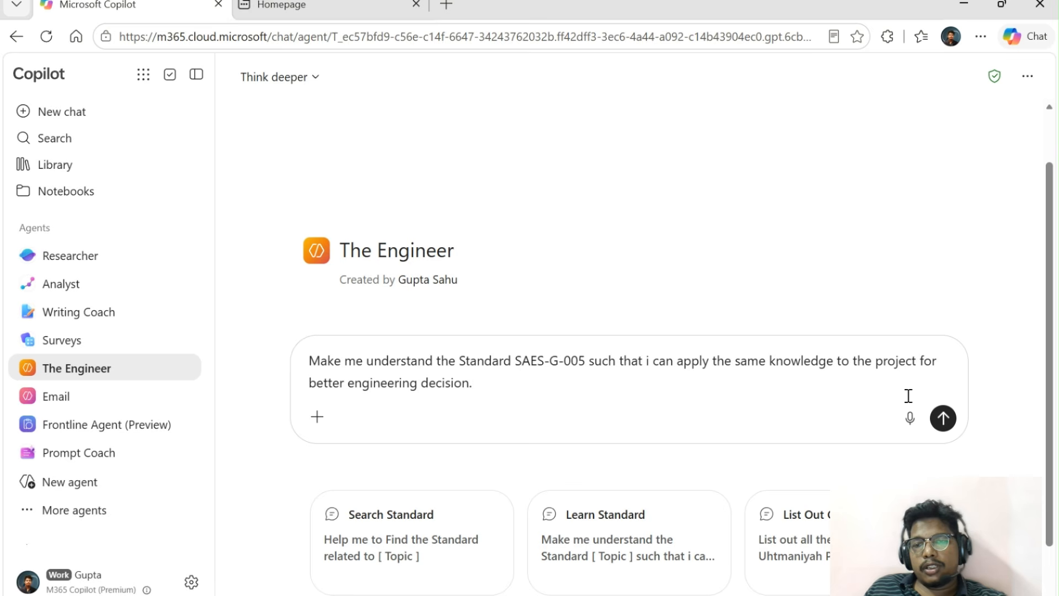
left_click(944, 419)
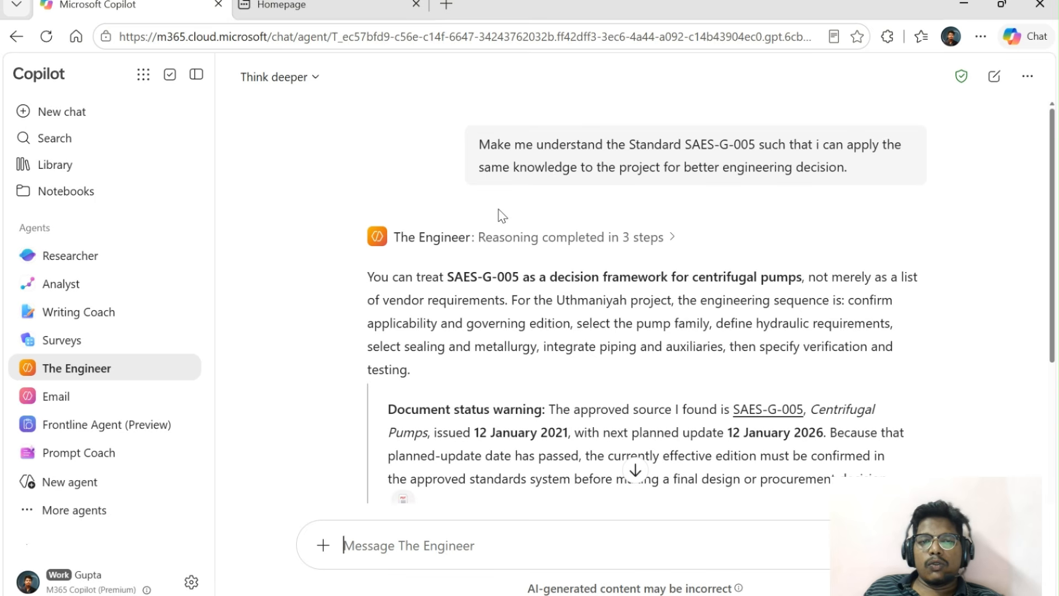
Read the opening summary of the agent's answer on using SAES-G-005 as a decision framework
scroll(502, 282, "down", 2)
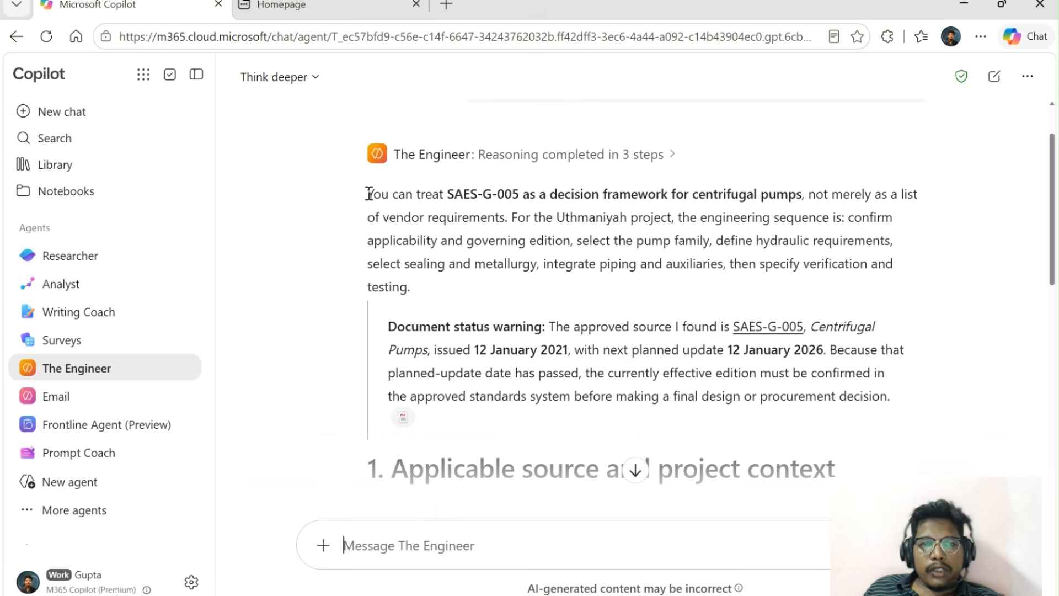
left_click_drag(370, 194, 524, 188)
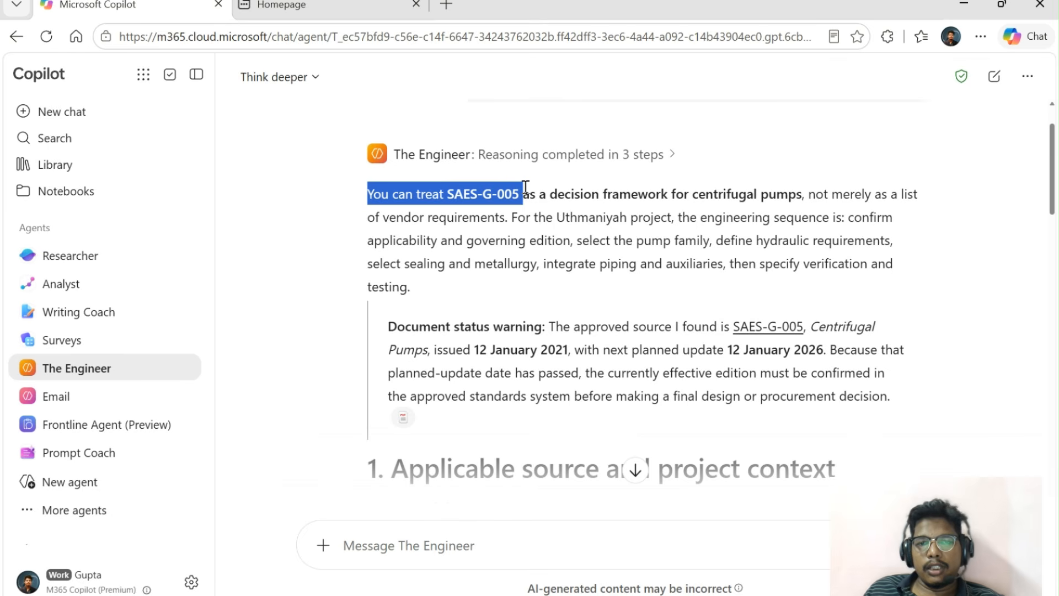
left_click_drag(550, 192, 810, 196)
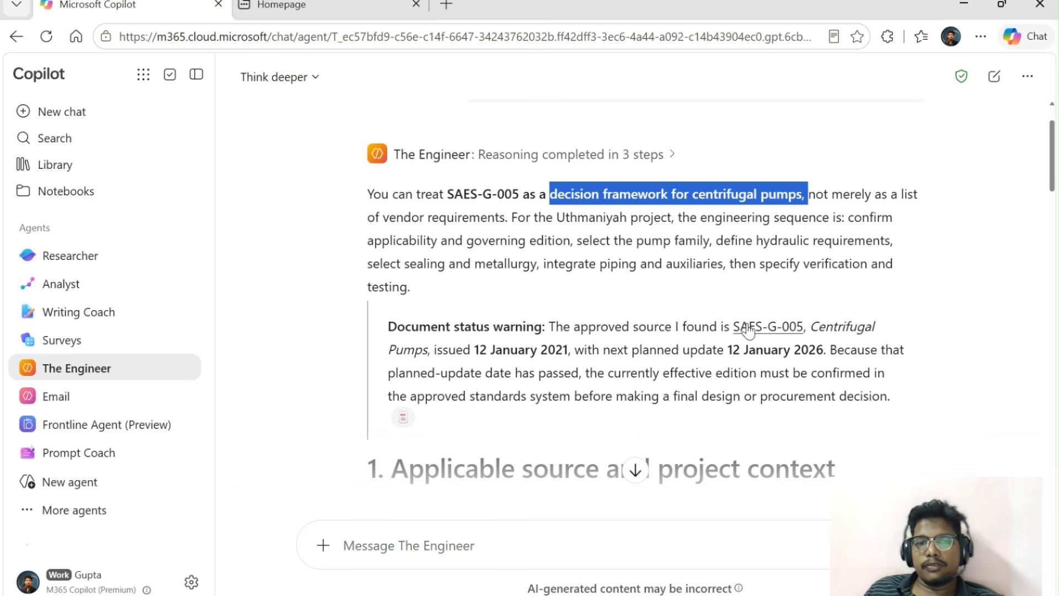
left_click(499, 289)
Examine the Applicable Source list in section 1, including the issue date, responsible committee and main sections of the standard
scroll(480, 242, "down", 5)
scroll(497, 223, "down", 2)
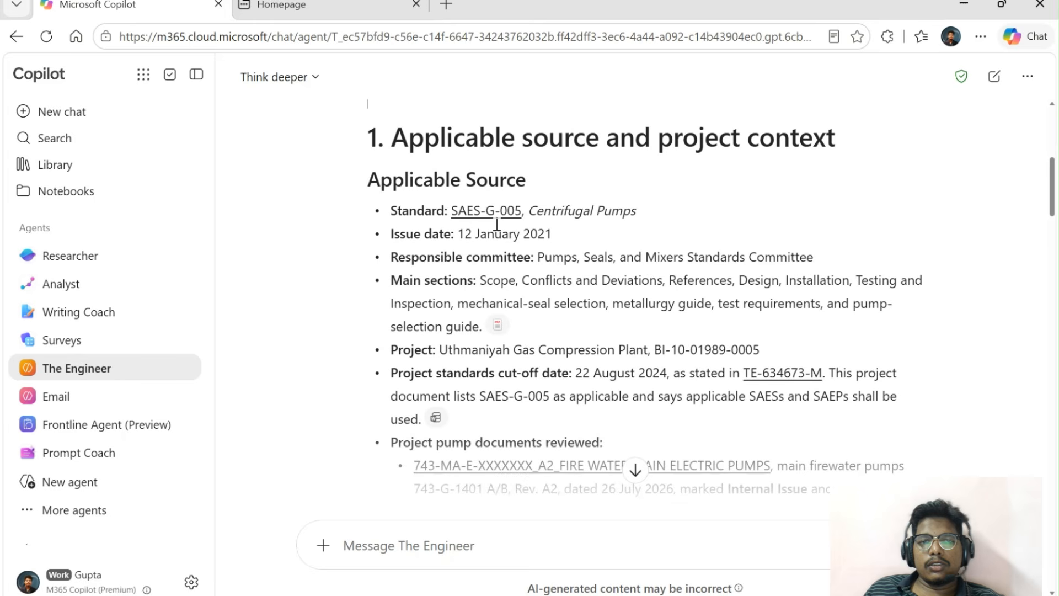
left_click_drag(351, 190, 535, 193)
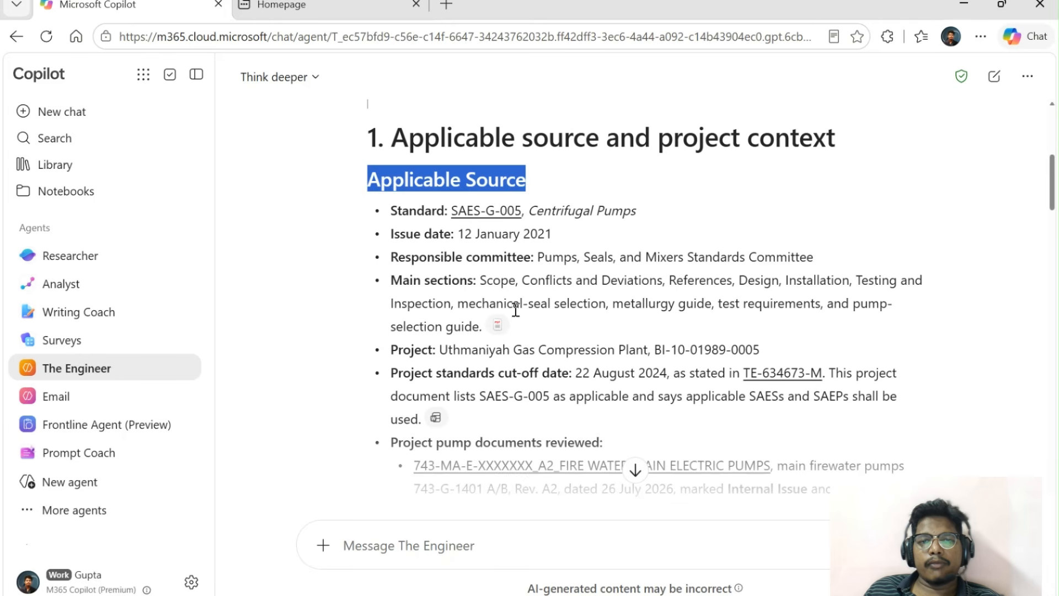
scroll(517, 273, "down", 6)
scroll(518, 276, "up", 9)
scroll(517, 279, "down", 3)
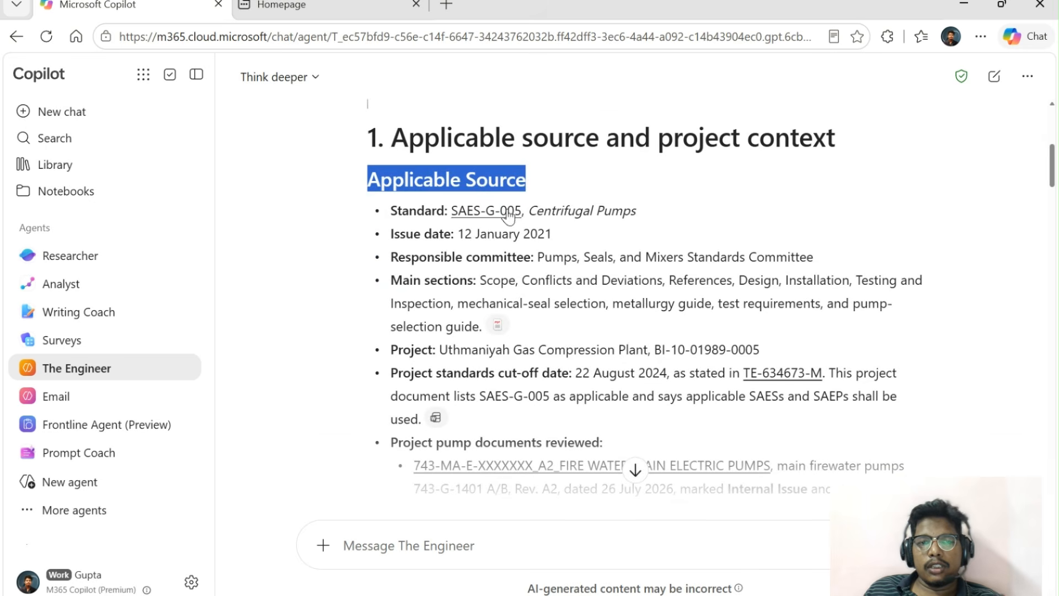
left_click_drag(392, 236, 545, 235)
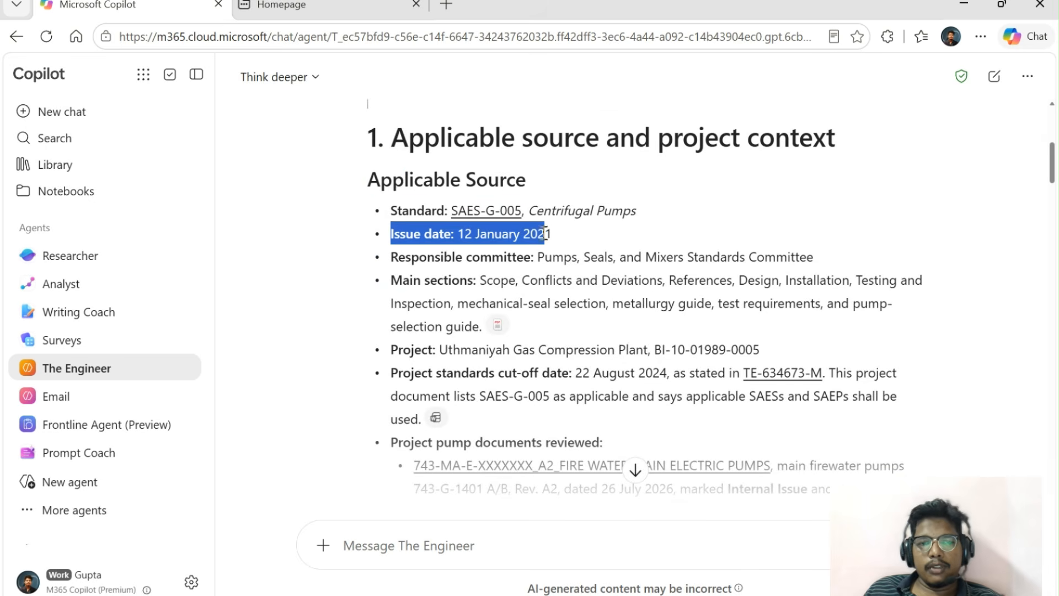
left_click_drag(391, 258, 644, 257)
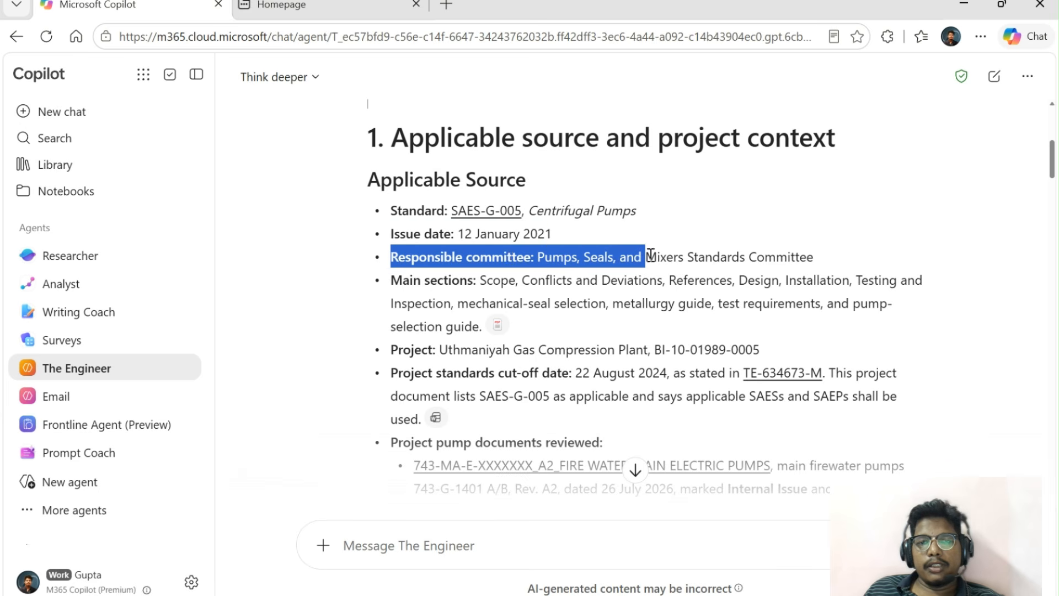
scroll(504, 257, "down", 3)
scroll(504, 256, "up", 3)
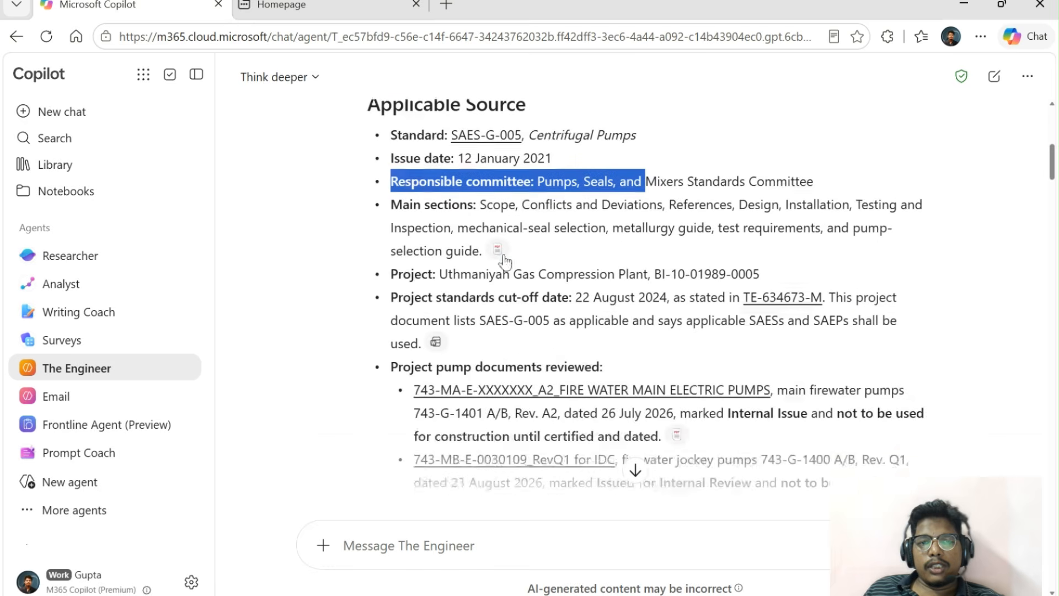
left_click_drag(389, 280, 514, 281)
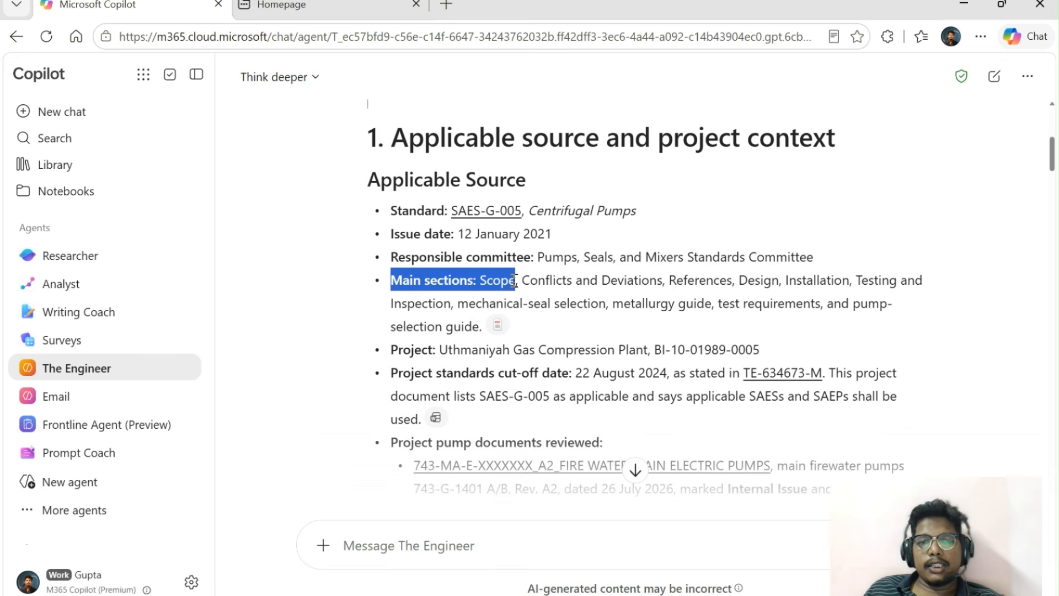
scroll(469, 265, "down", 3)
scroll(470, 265, "up", 3)
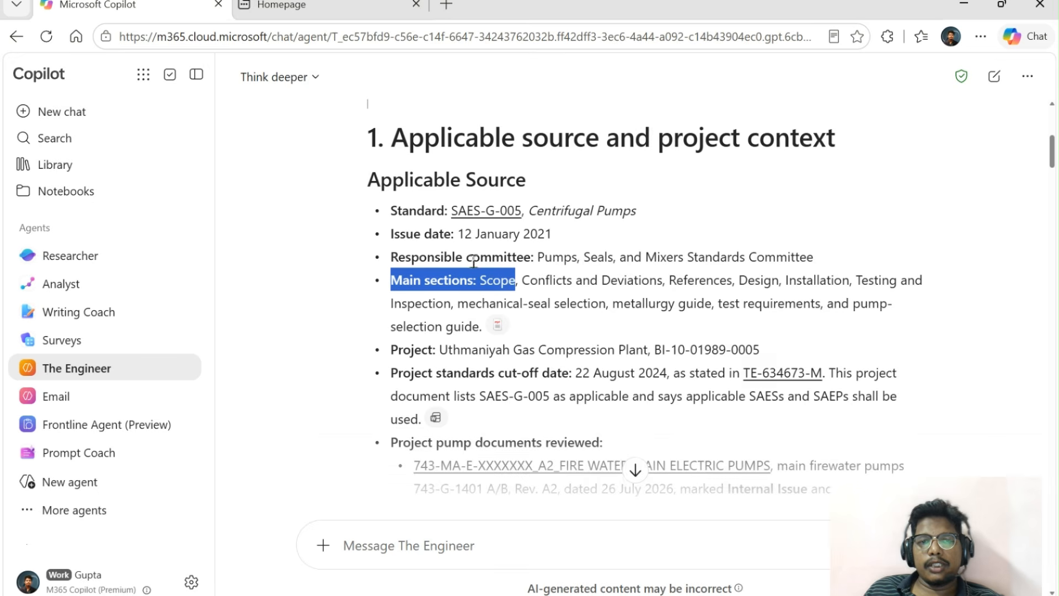
Open the cited SAES-G-005 document, compare its issue date with the one in the answer, and close the document preview
left_click(485, 218)
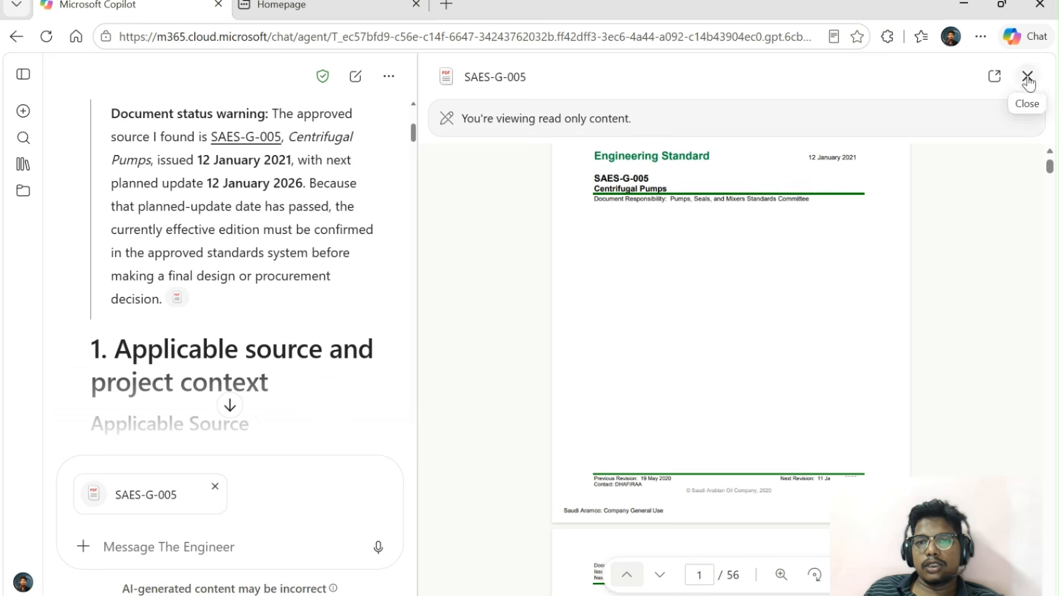
left_click_drag(807, 160, 858, 159)
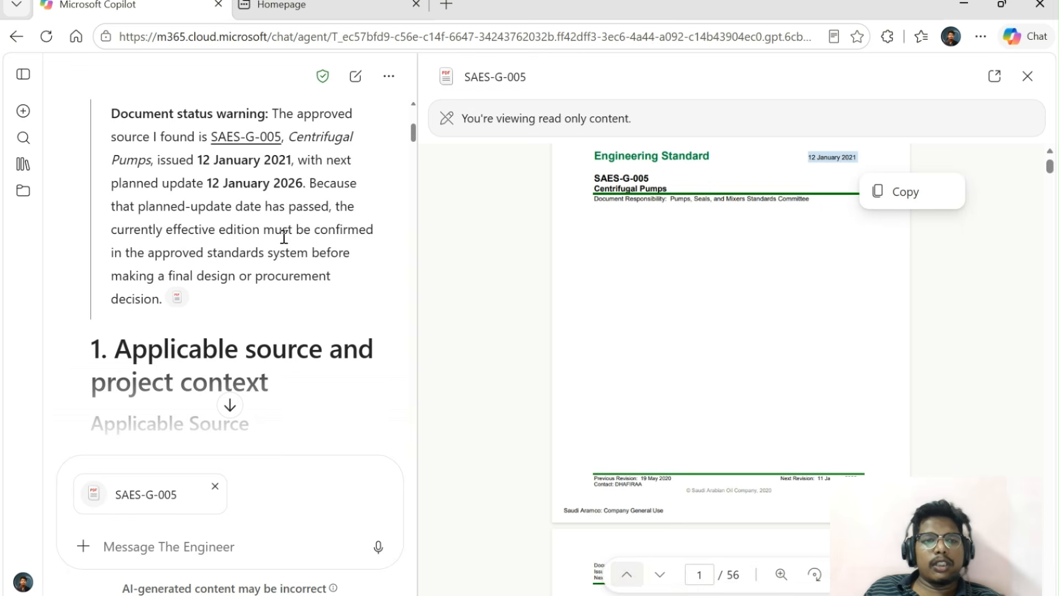
left_click_drag(196, 163, 295, 165)
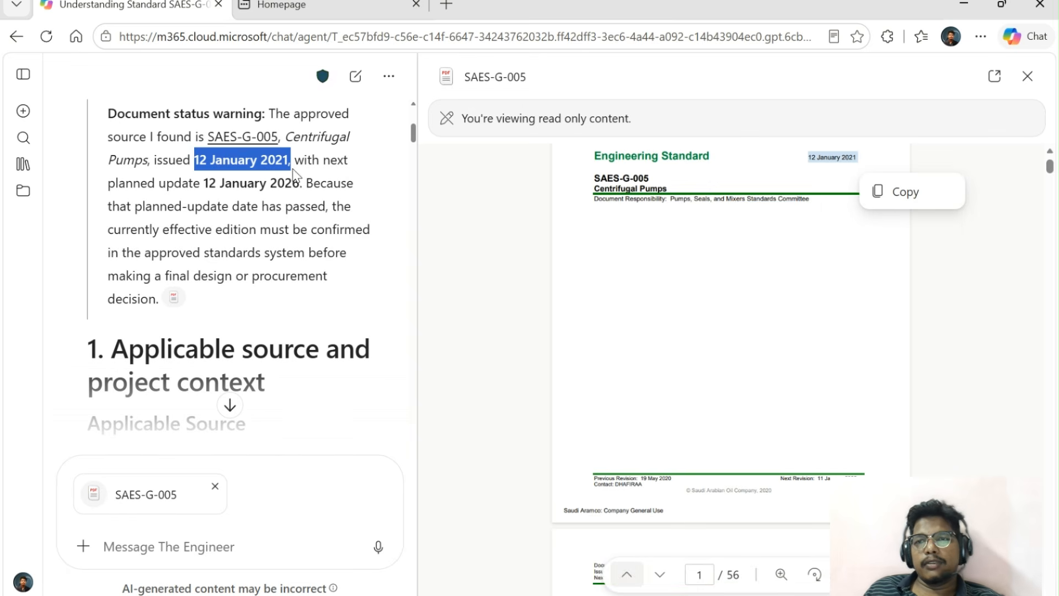
left_click(1026, 77)
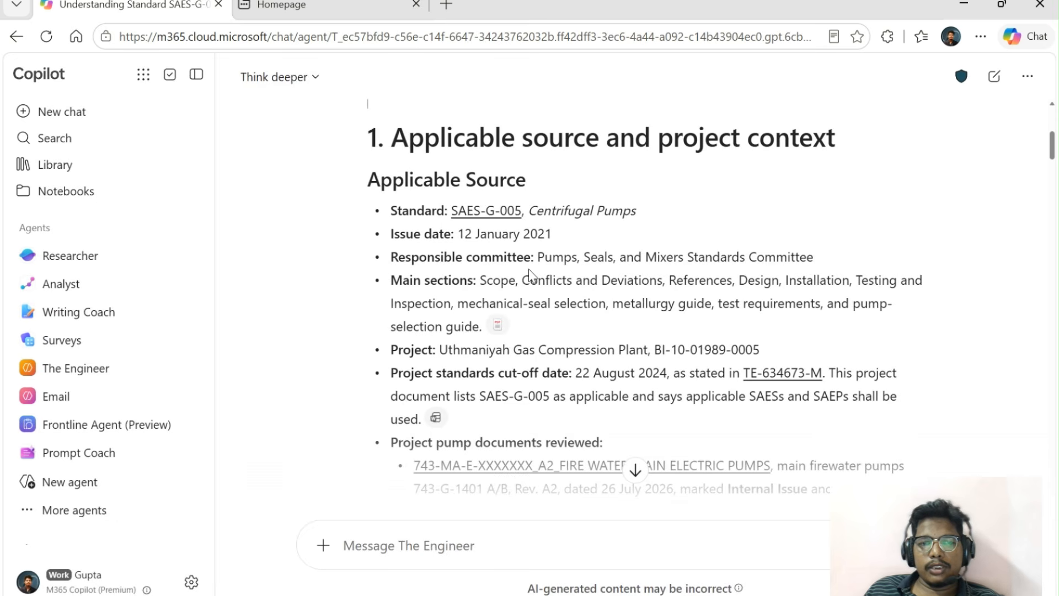
Examine the Source Requirement in section 2, focusing on how Clause 1 defines the minimum mandatory requirements for centrifugal pump design and installation
scroll(529, 269, "down", 6)
scroll(530, 269, "down", 4)
scroll(529, 269, "up", 4)
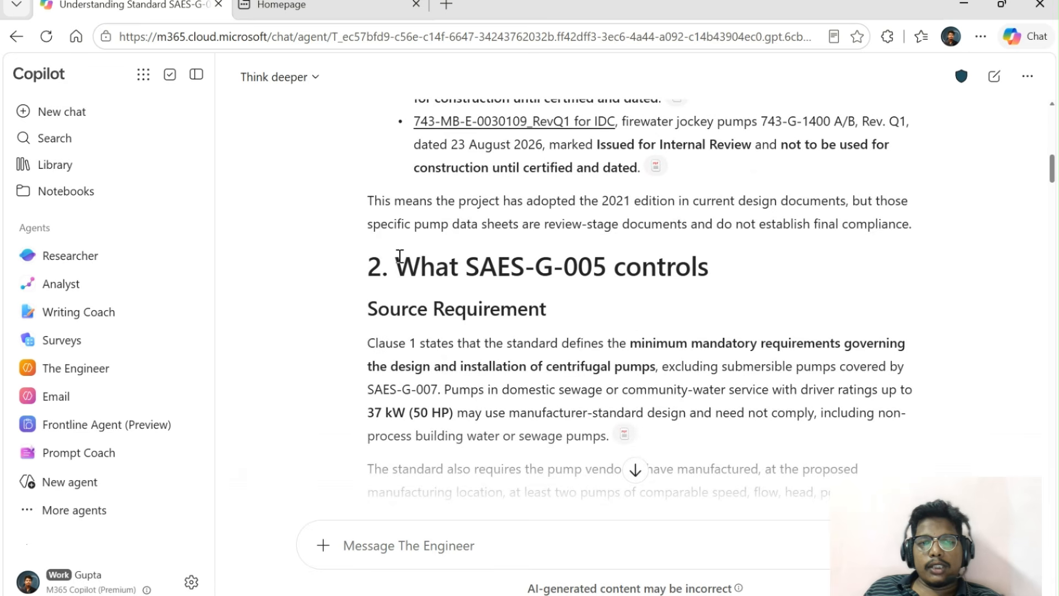
left_click_drag(396, 263, 705, 259)
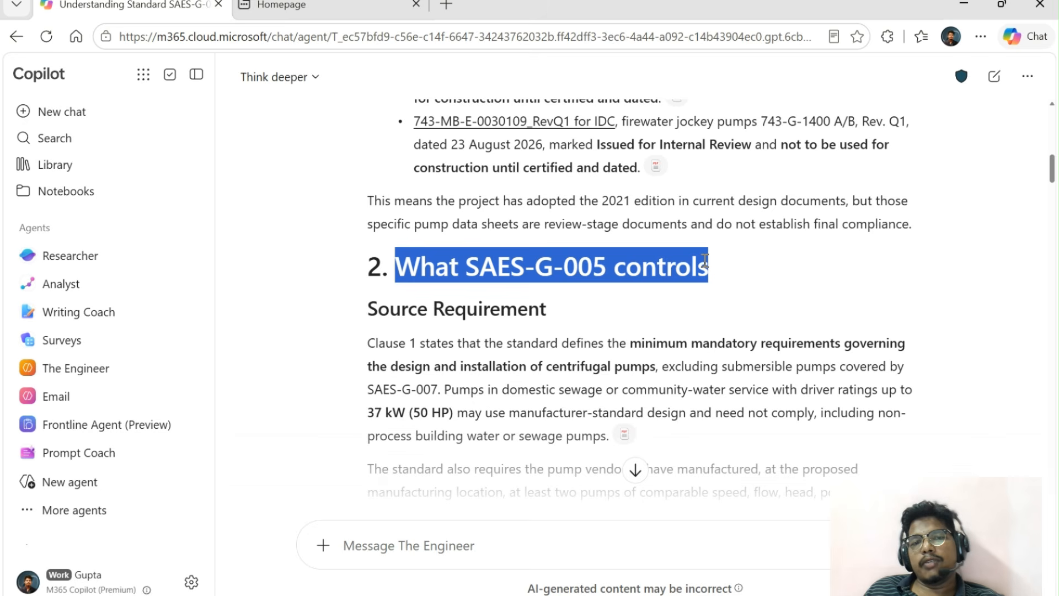
scroll(448, 279, "down", 1)
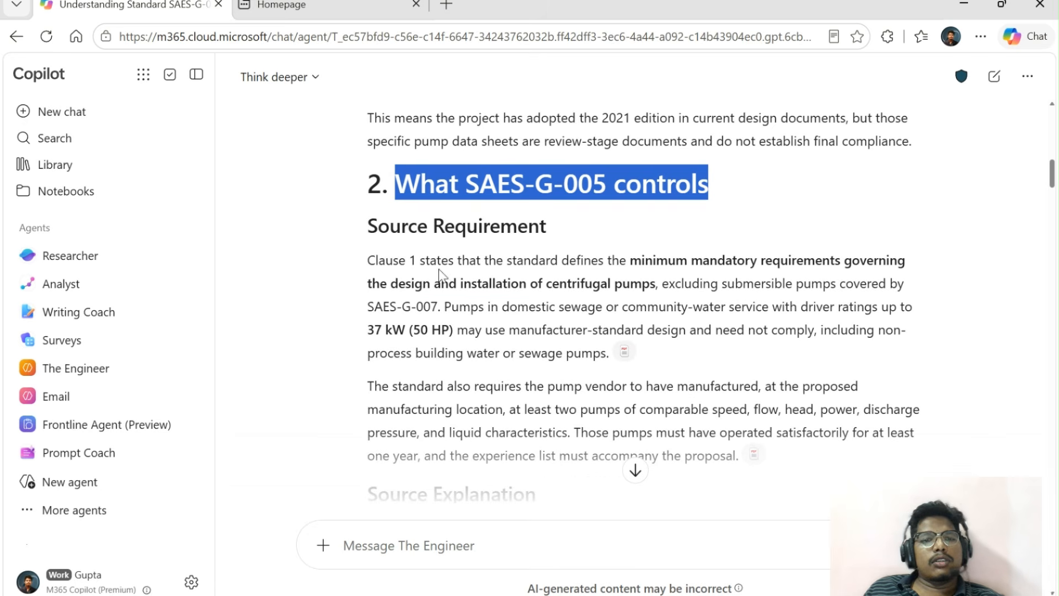
left_click_drag(367, 259, 444, 259)
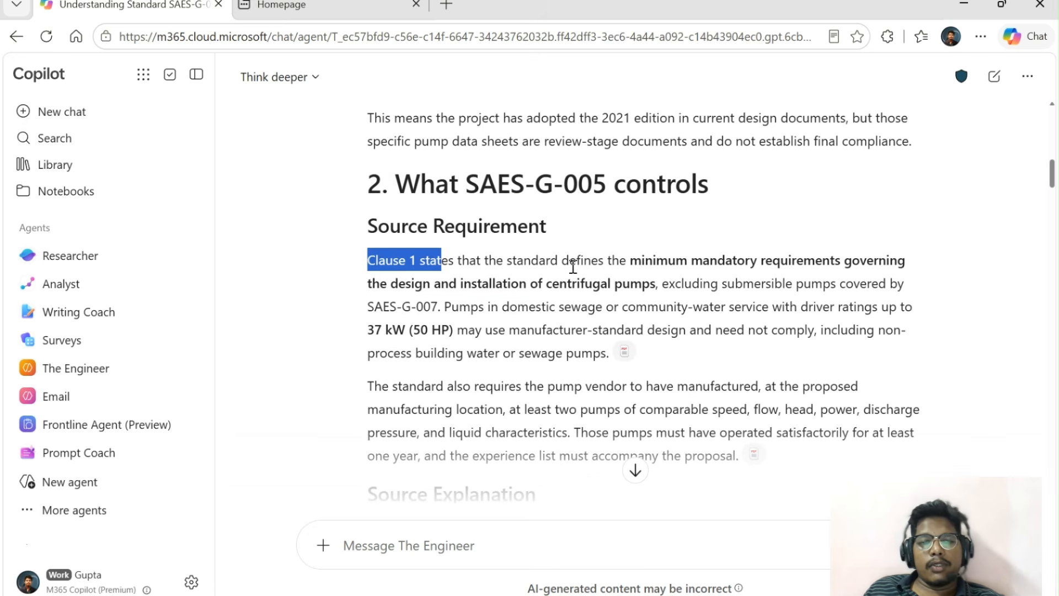
scroll(572, 259, "down", 3)
scroll(573, 270, "down", 1)
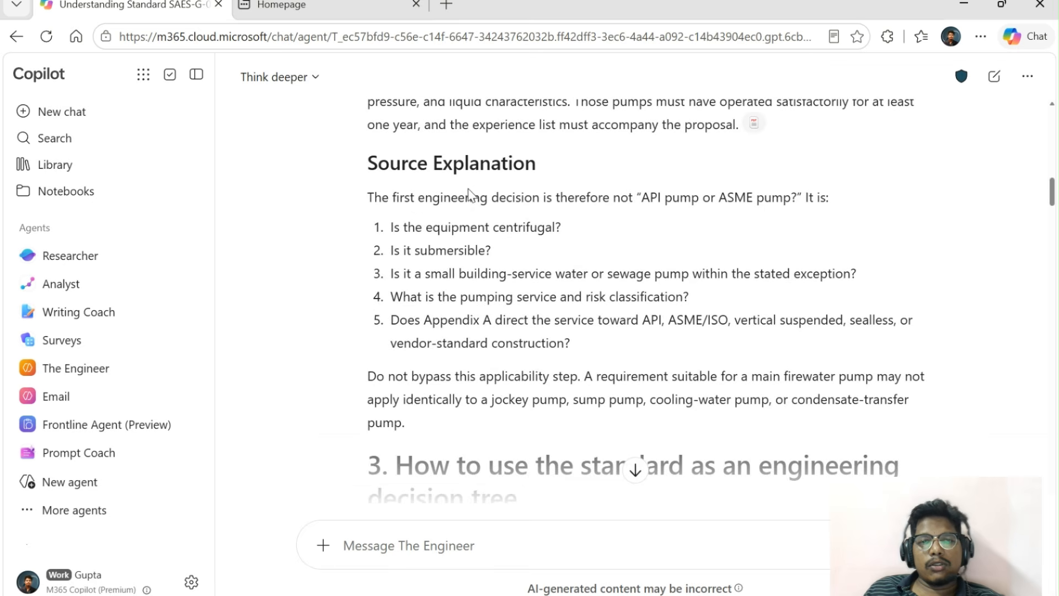
scroll(524, 219, "up", 2)
scroll(524, 218, "up", 2)
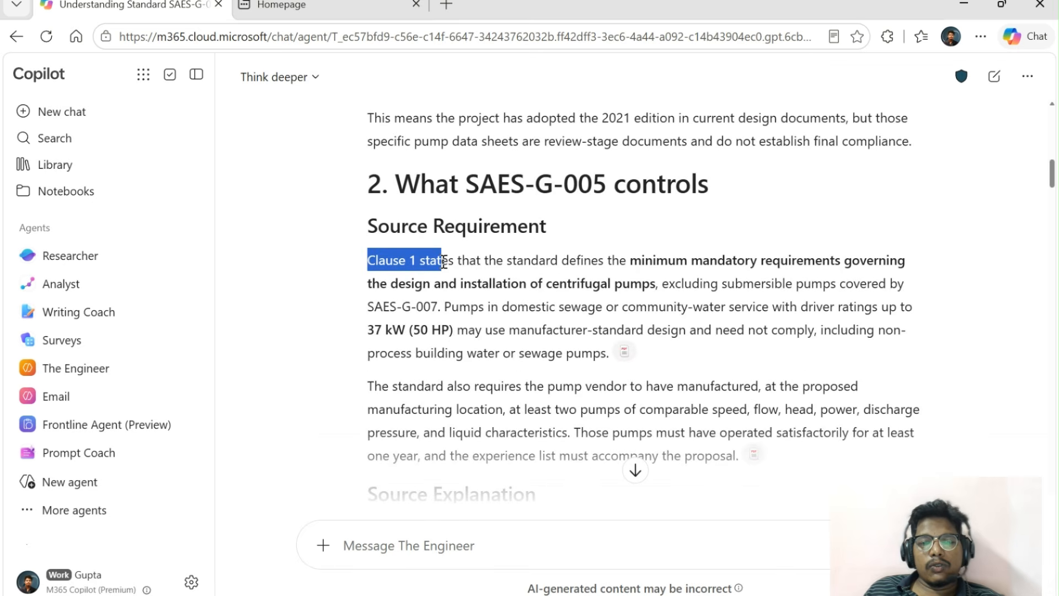
left_click_drag(565, 261, 669, 265)
left_click_drag(843, 261, 853, 260)
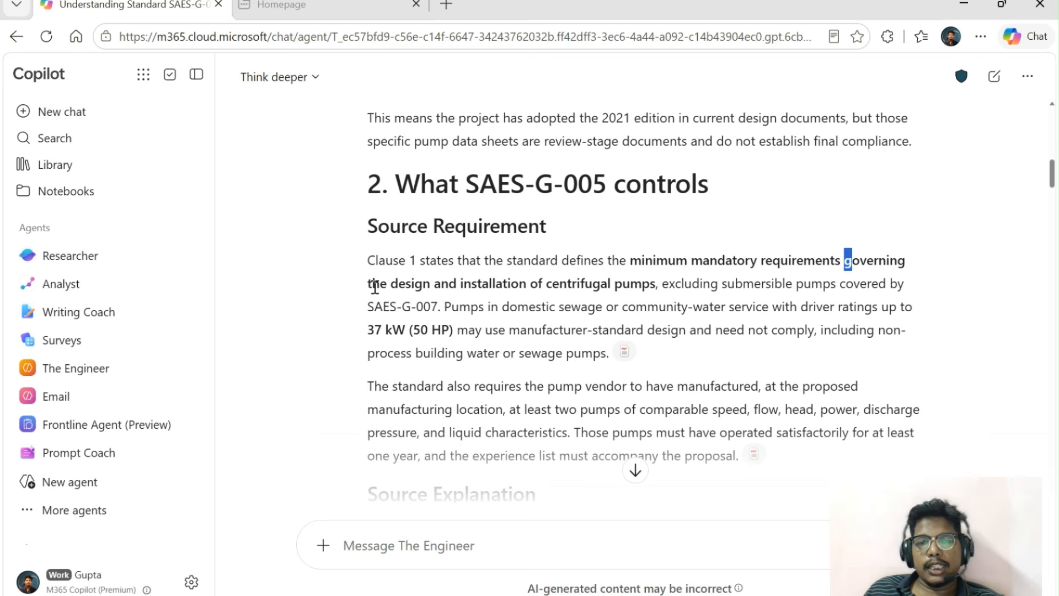
left_click_drag(656, 283, 630, 260)
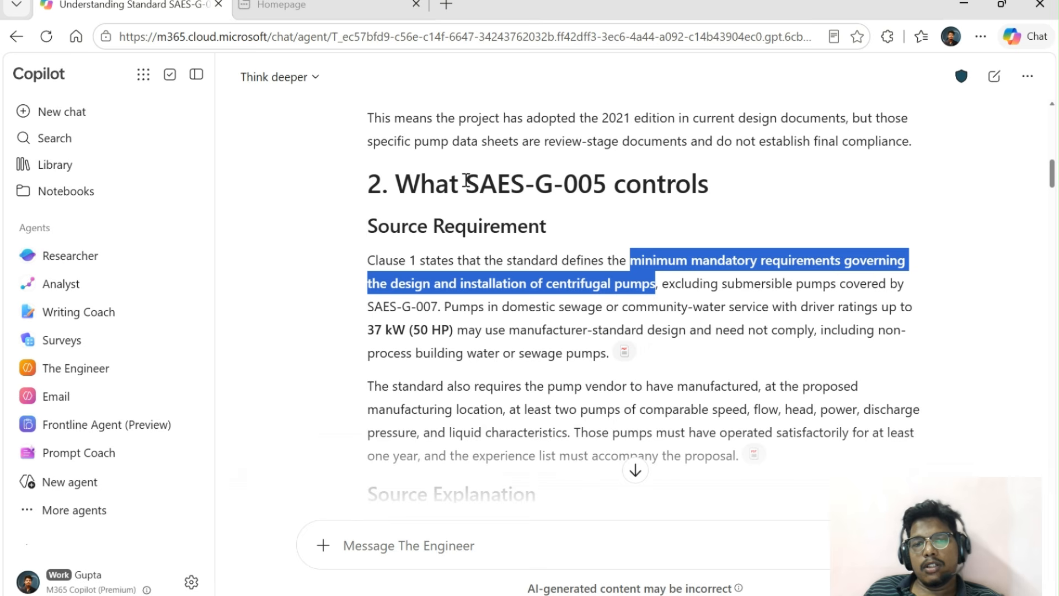
Read the Source Explanation's applicability questions in section 2 and the service envelope and pump family steps of the section 3 decision tree
scroll(619, 284, "down", 5)
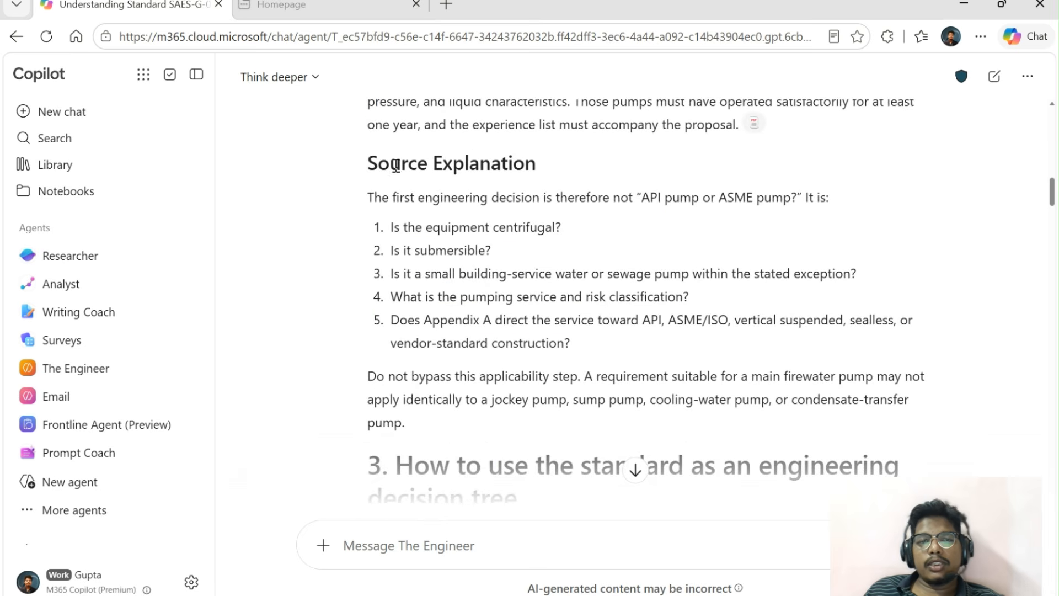
left_click_drag(367, 163, 545, 164)
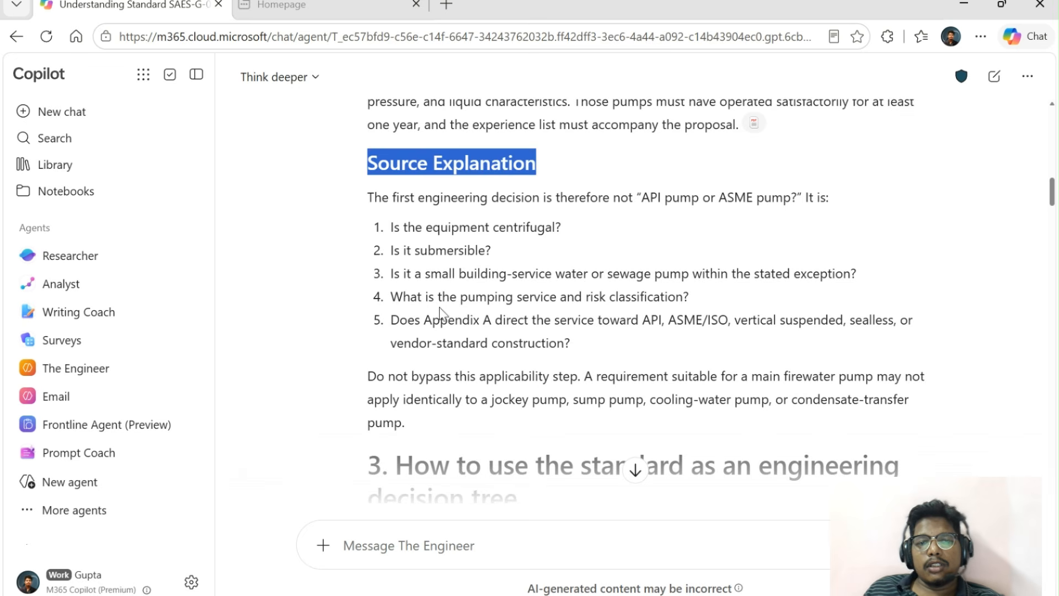
scroll(439, 302, "down", 2)
scroll(424, 300, "down", 2)
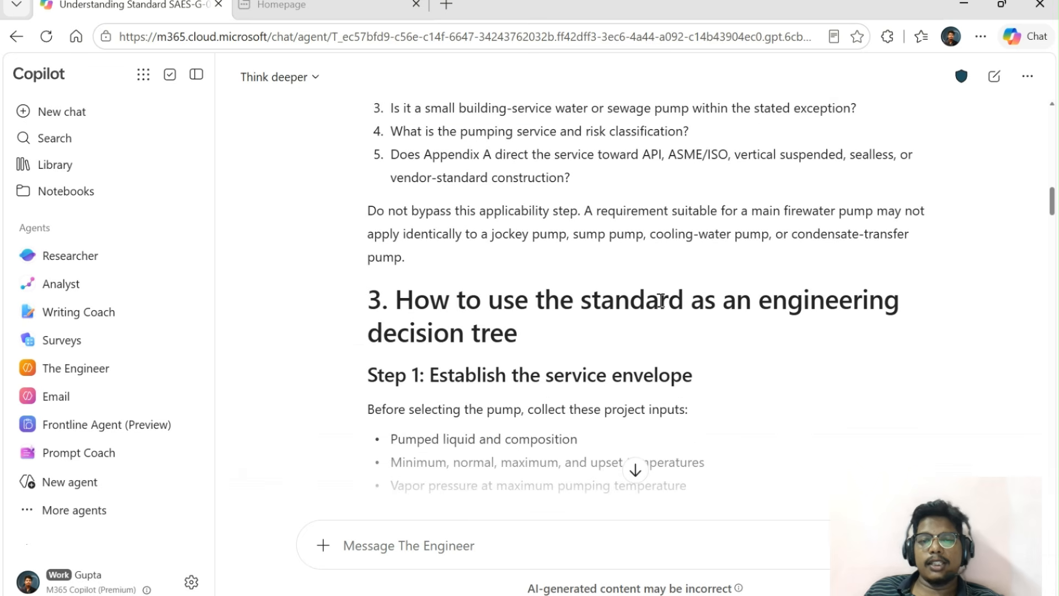
scroll(590, 307, "down", 4)
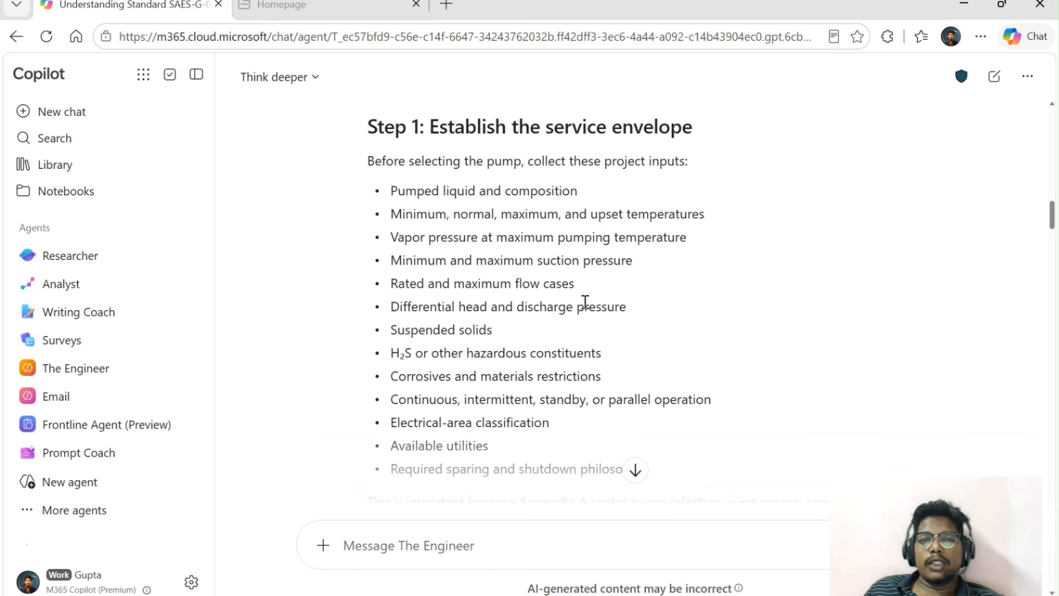
scroll(509, 242, "down", 4)
scroll(510, 253, "down", 2)
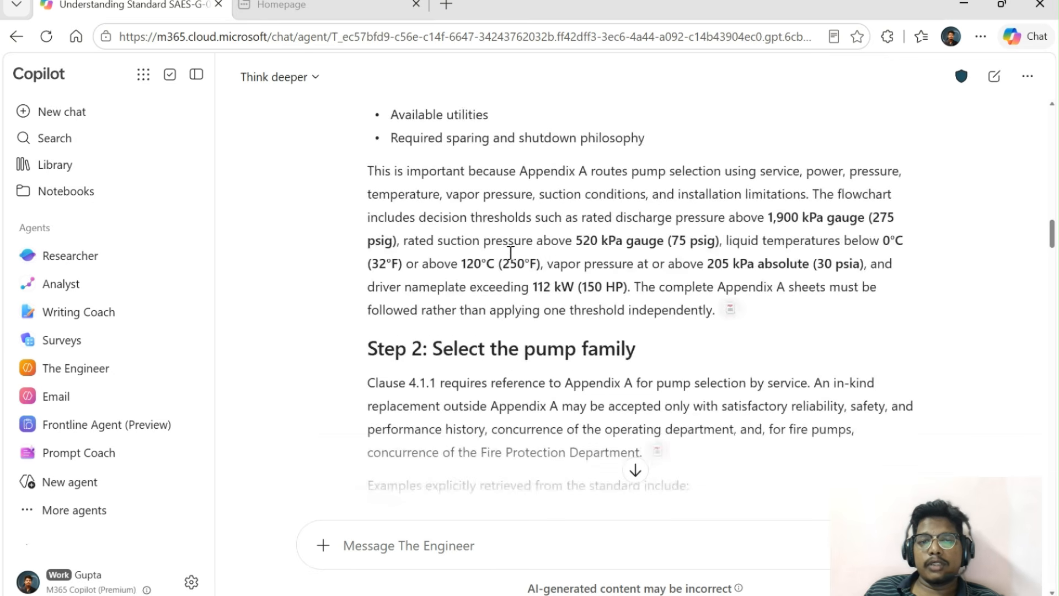
Review section 4 on hydraulic decisions, including the NPSH requirements, the four hydraulic checks and the Uthmaniyah application
scroll(510, 257, "down", 8)
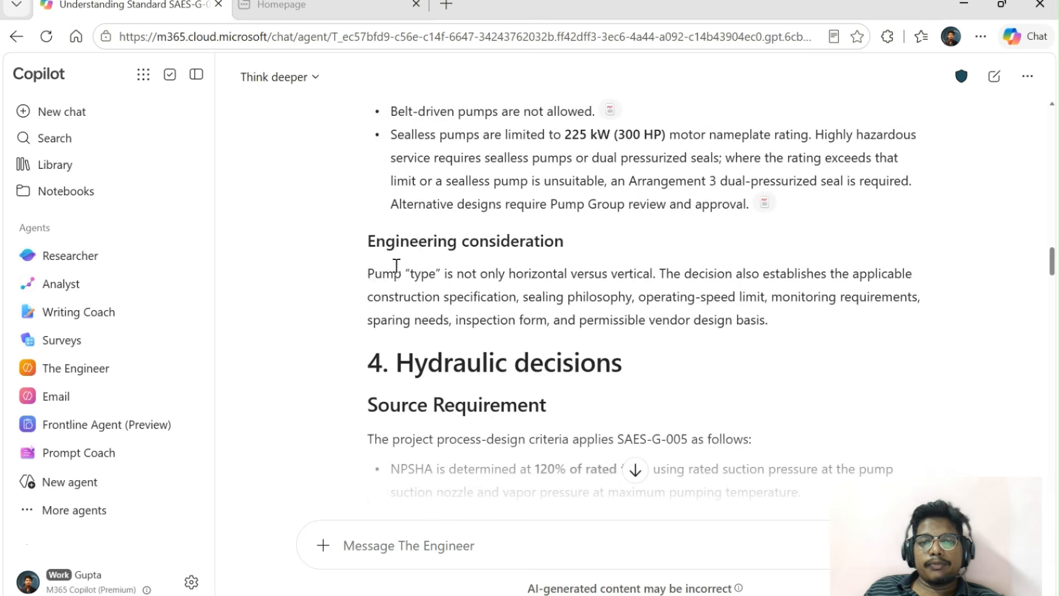
scroll(412, 353, "down", 2)
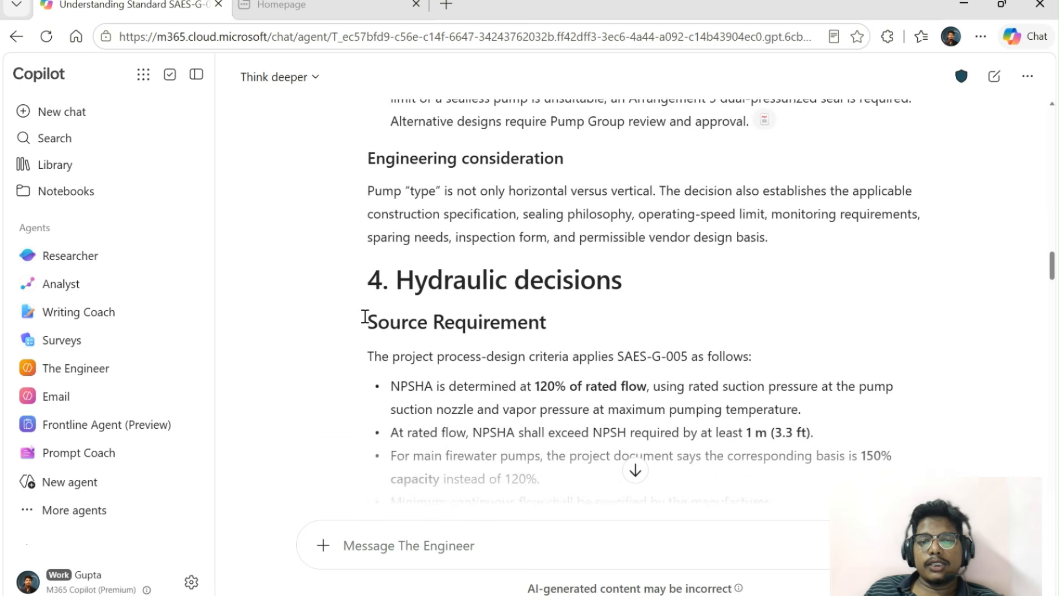
scroll(366, 319, "down", 8)
scroll(399, 292, "down", 3)
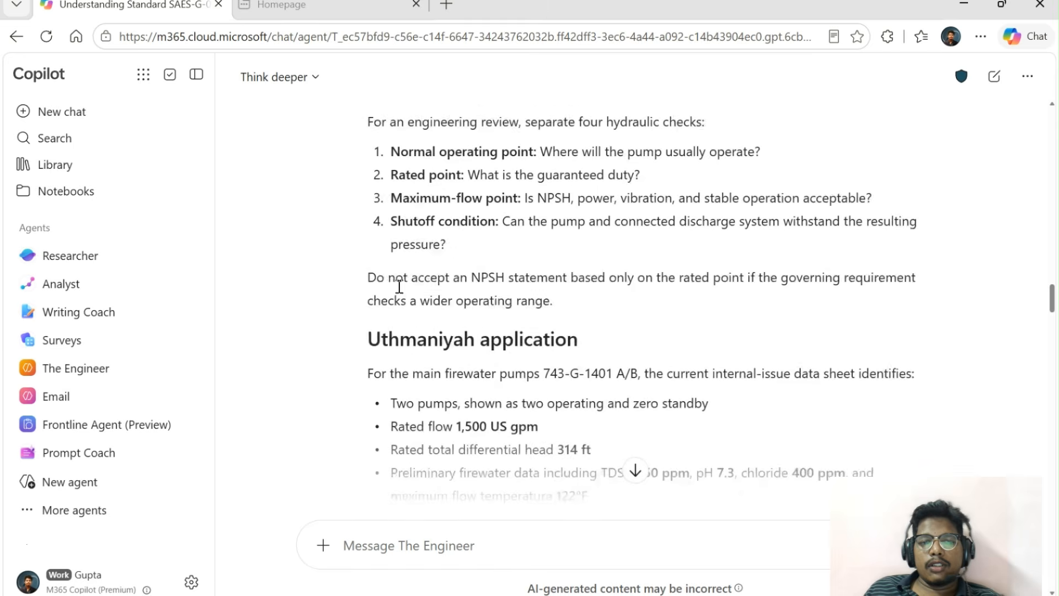
scroll(397, 292, "down", 8)
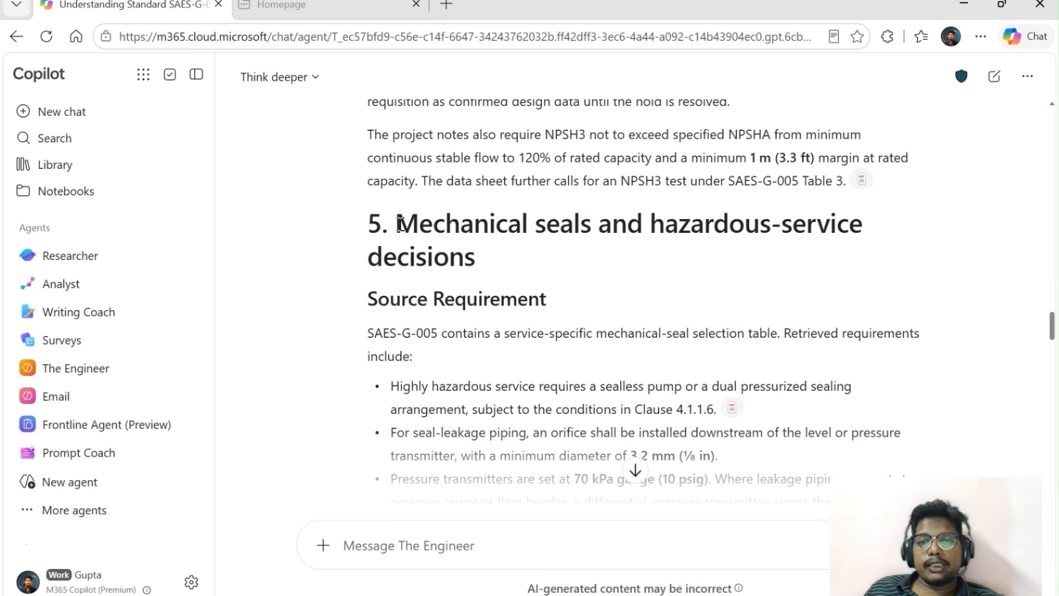
Skim section 5 on mechanical seals and hazardous-service decisions, covering its source requirements and explanation of seal selection
left_click_drag(399, 224, 623, 231)
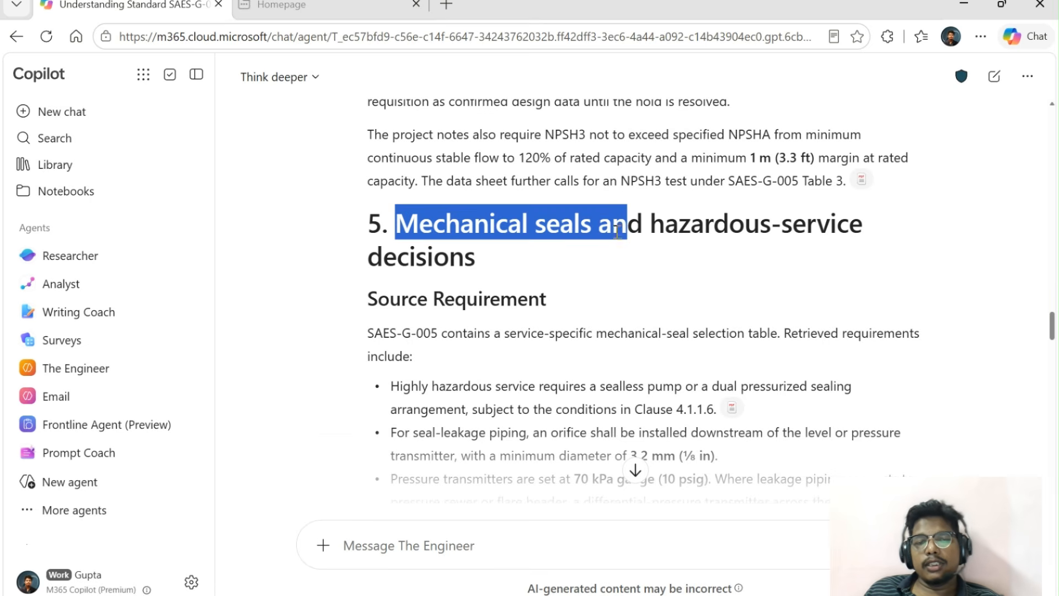
scroll(513, 289, "down", 3)
scroll(514, 290, "down", 10)
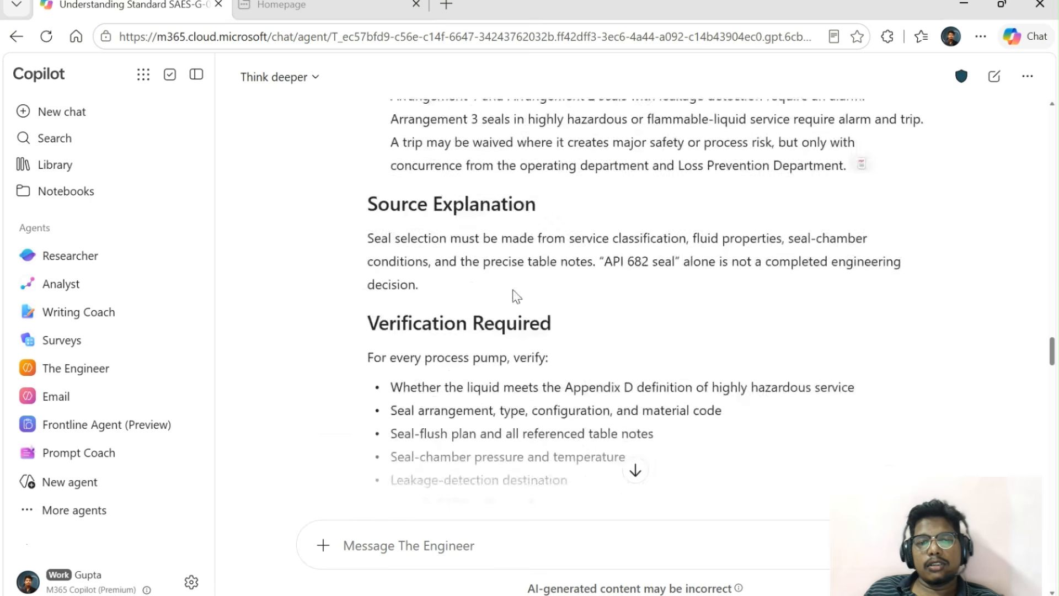
scroll(514, 291, "up", 6)
scroll(503, 283, "down", 3)
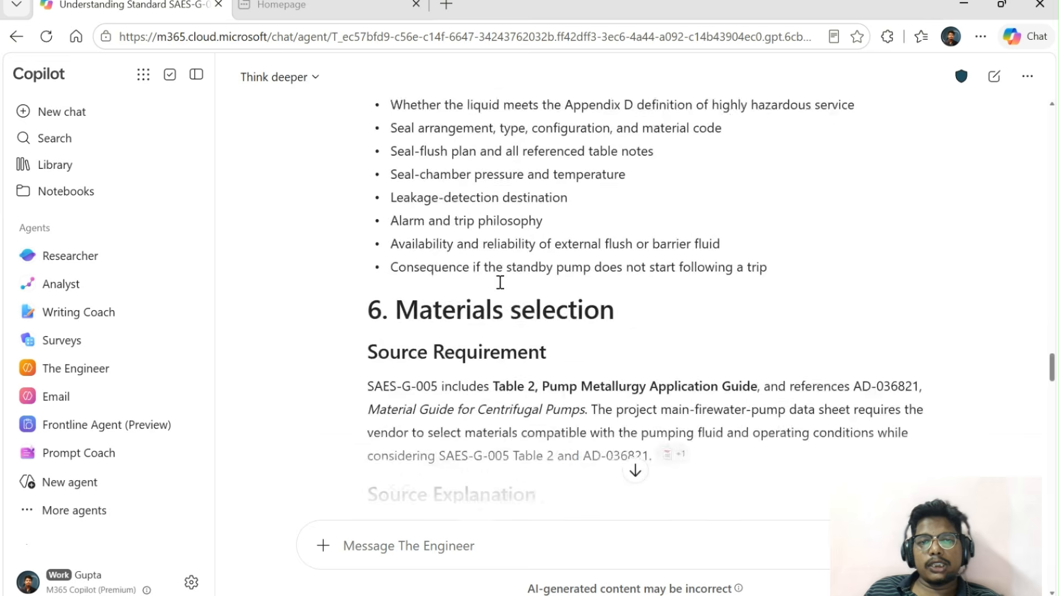
Go through the Verification Required checklist for process pumps in section 5, from the Appendix D liquid definition to external flush or barrier fluid reliability
scroll(496, 282, "up", 3)
left_click_drag(363, 200, 599, 194)
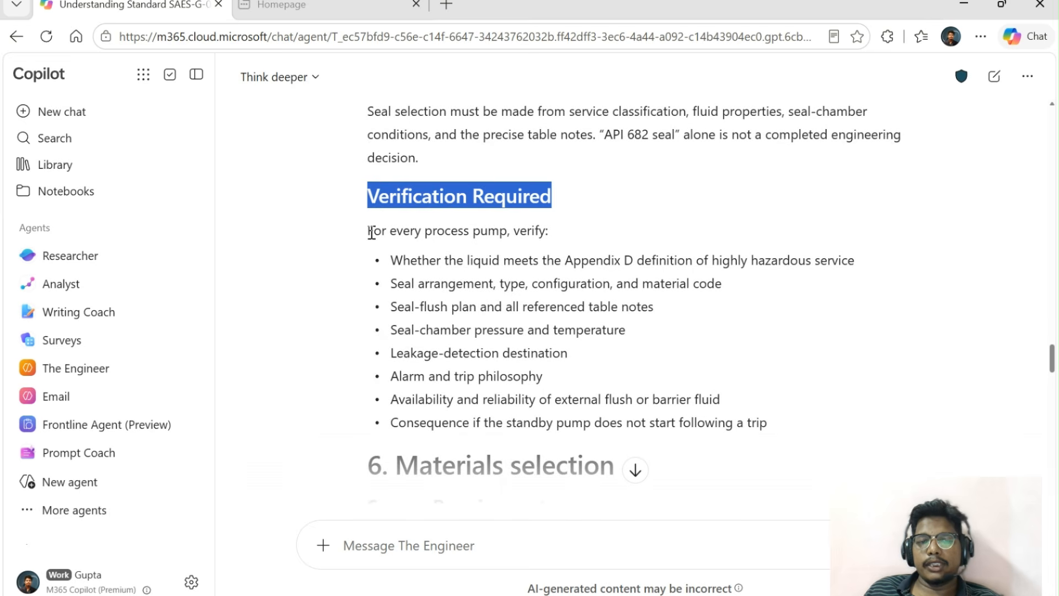
left_click_drag(369, 231, 516, 233)
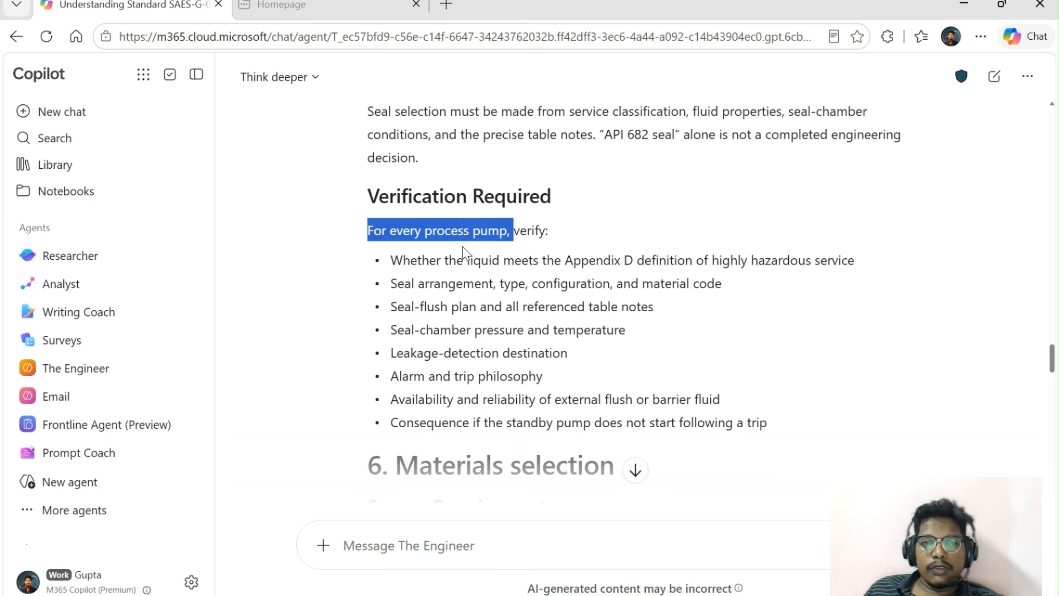
left_click_drag(391, 260, 628, 260)
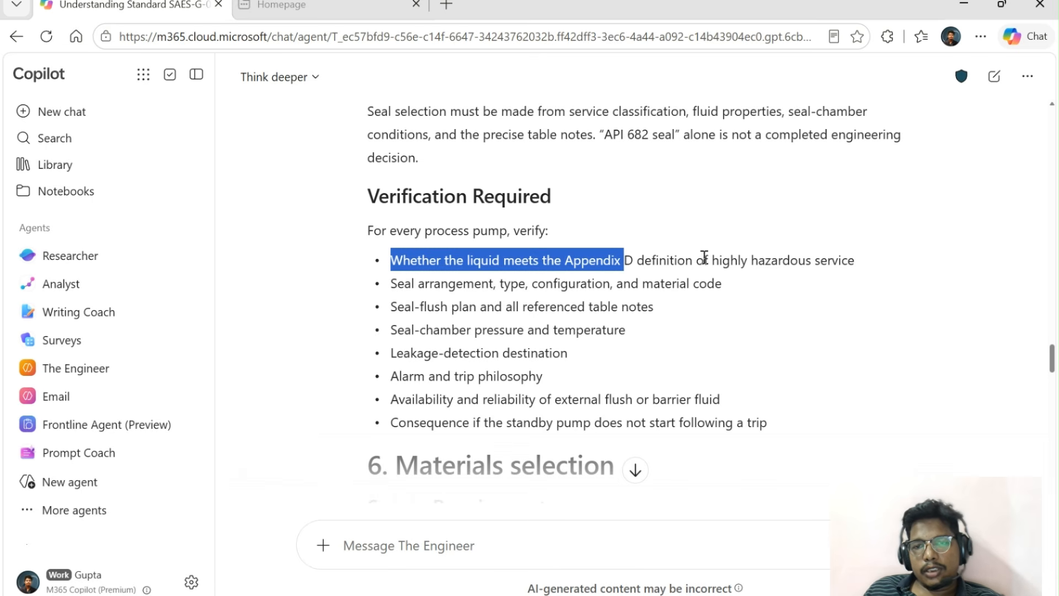
left_click_drag(859, 266, 806, 261)
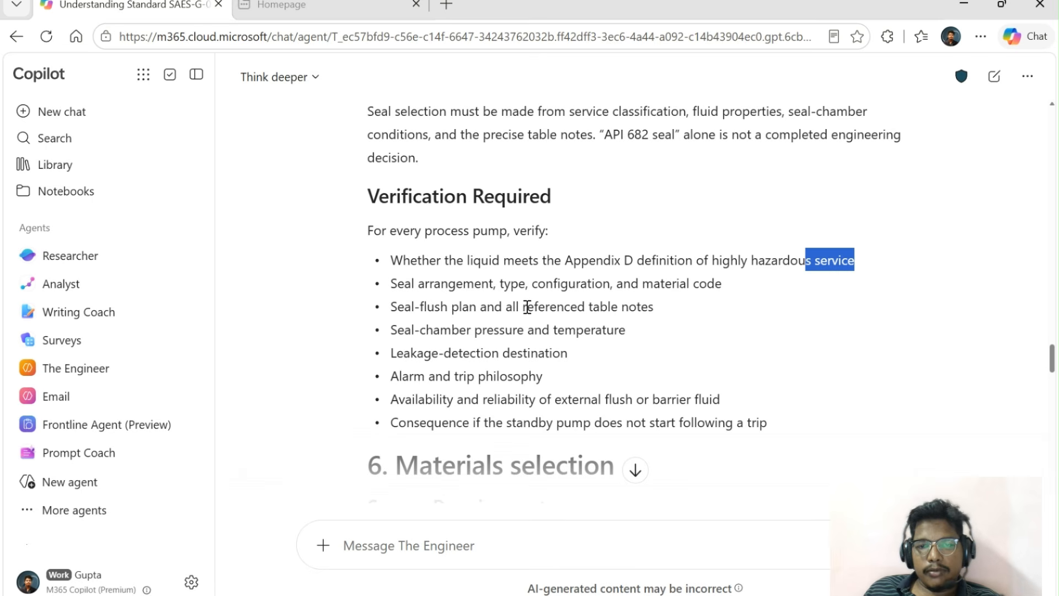
left_click_drag(389, 329, 638, 335)
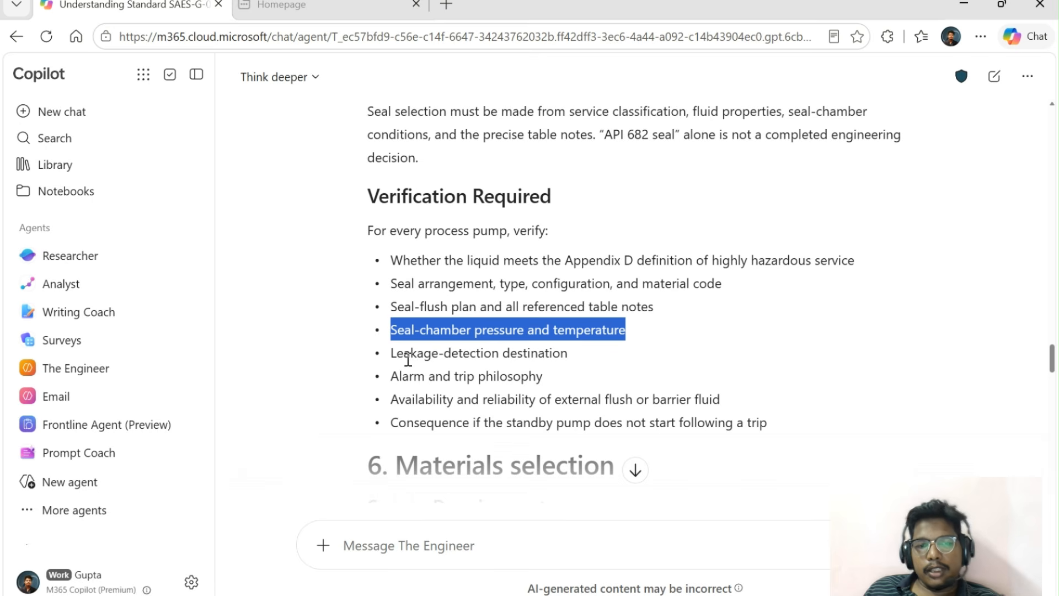
left_click(392, 357)
left_click_drag(392, 358, 535, 361)
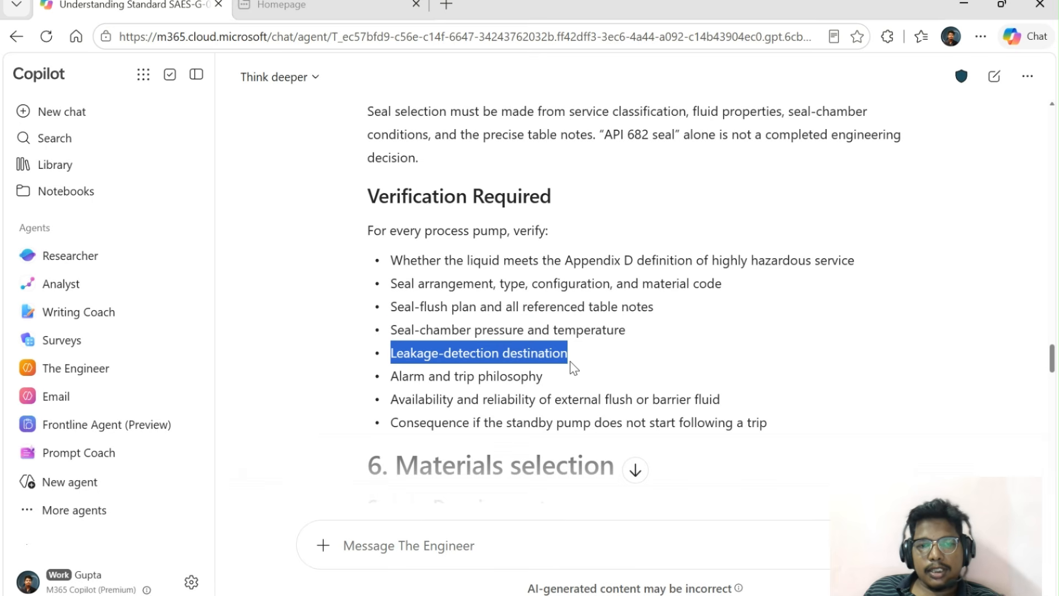
left_click_drag(392, 380, 549, 383)
left_click_drag(391, 402, 759, 398)
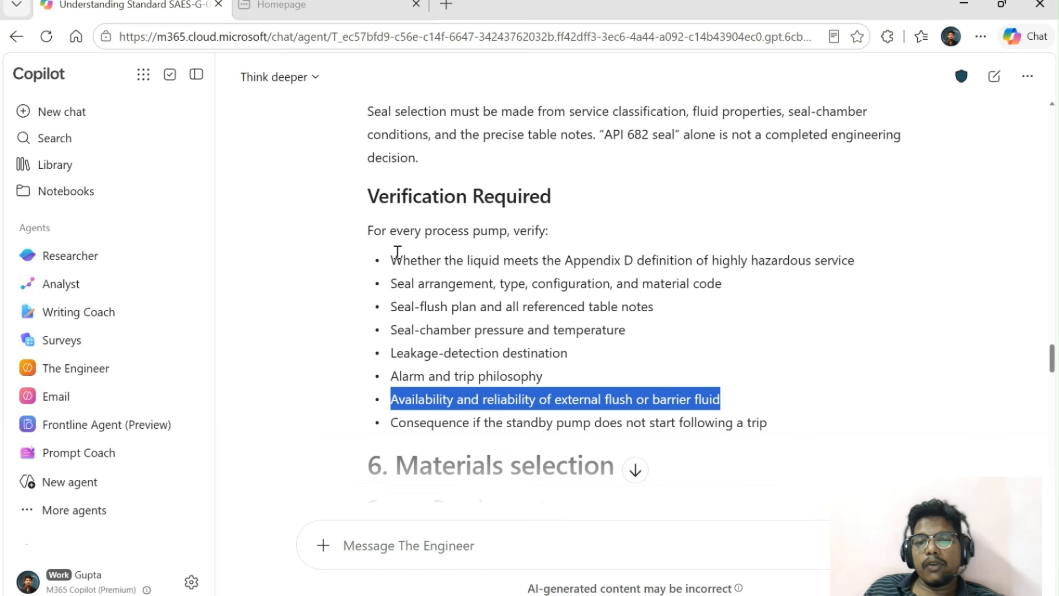
Review the material checks in section 6, Materials selection, and the clause requirements in section 7, Firewater-specific application
scroll(400, 256, "down", 3)
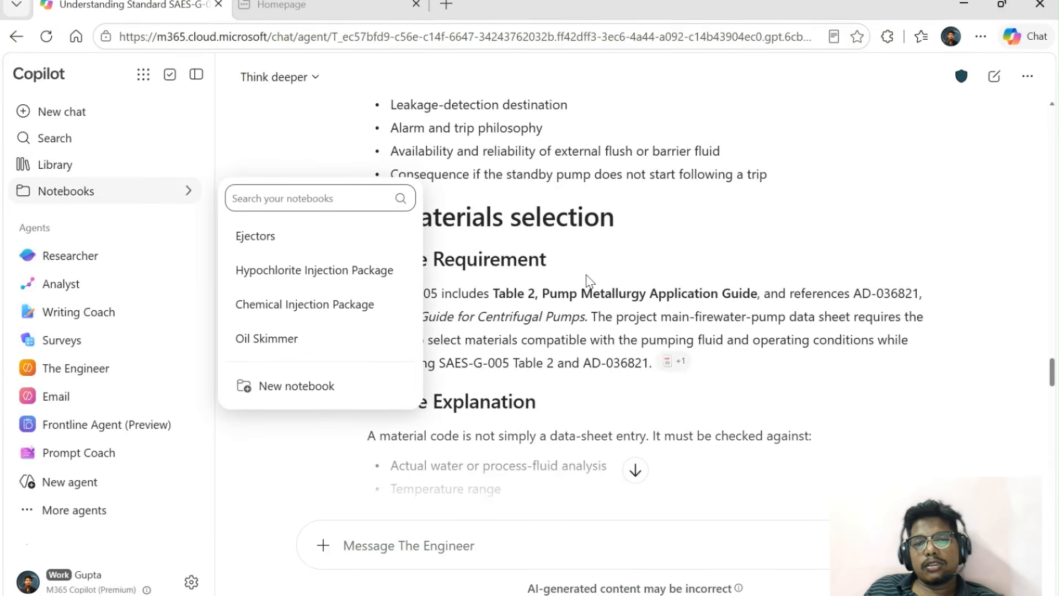
scroll(587, 279, "down", 3)
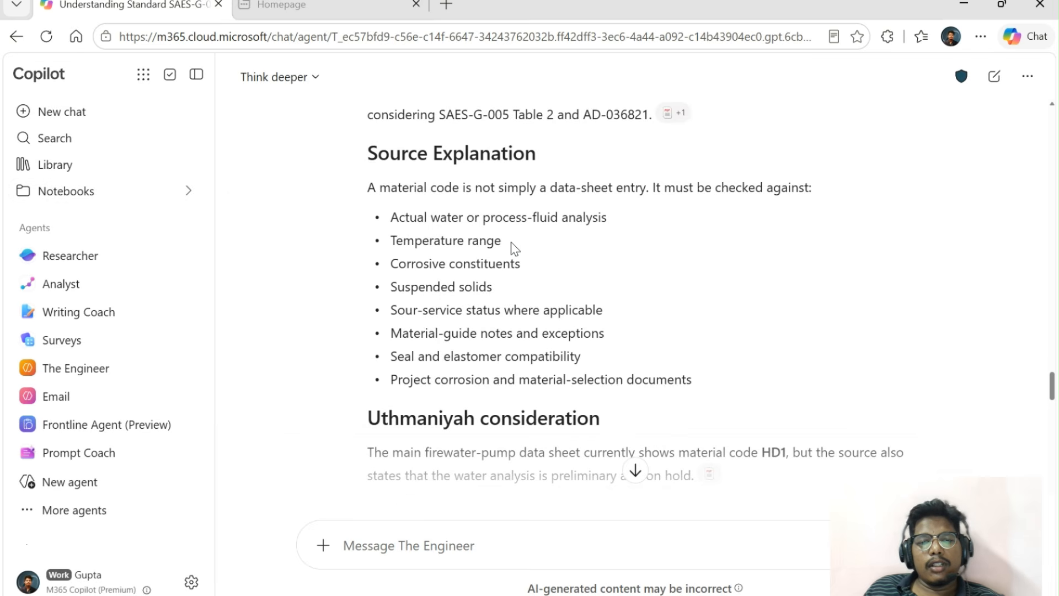
scroll(512, 246, "down", 2)
scroll(512, 246, "down", 5)
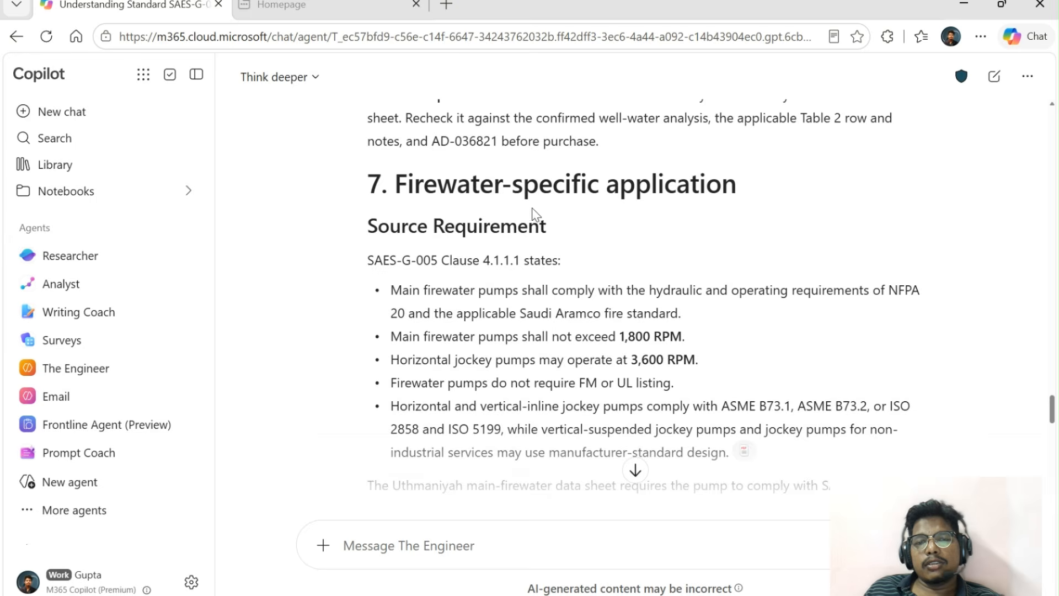
Examine section 8 on installation and interface requirements and the inspection forms and required tests in section 9, Testing and inspection
scroll(537, 215, "down", 10)
scroll(525, 210, "down", 3)
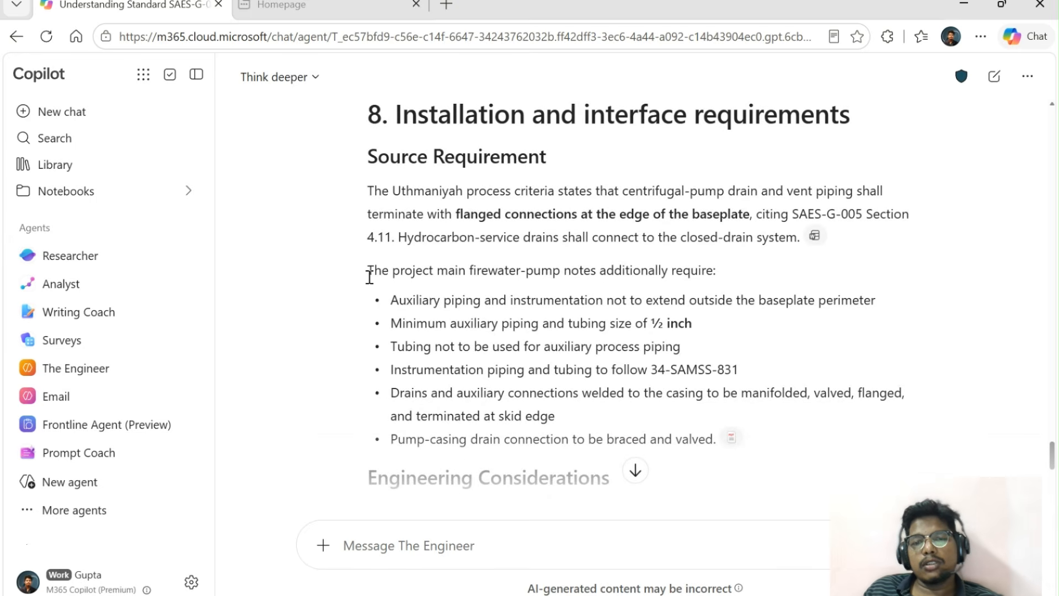
scroll(627, 228, "down", 3)
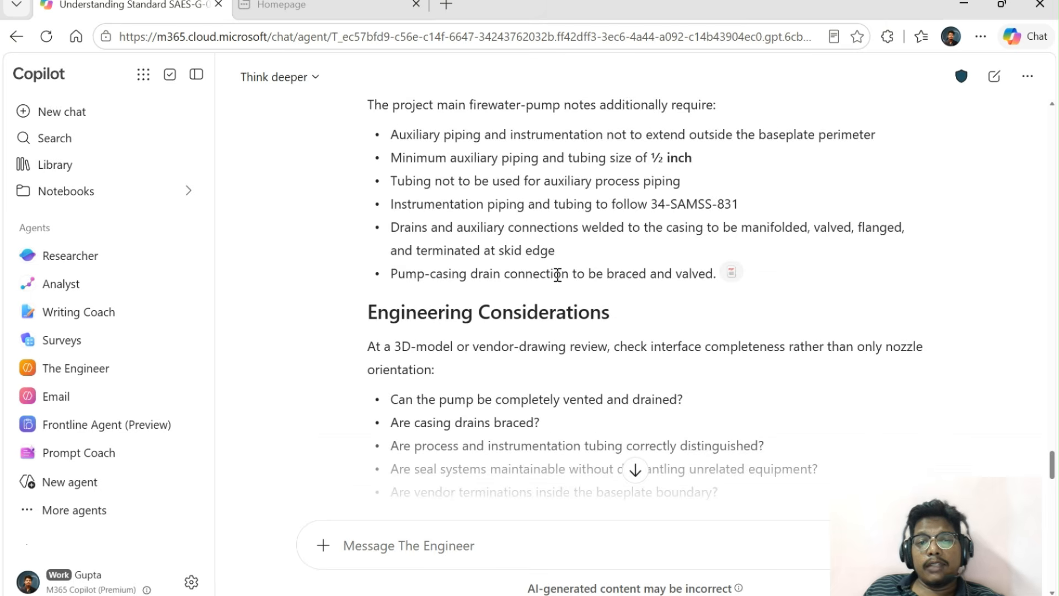
scroll(557, 274, "down", 3)
scroll(557, 275, "down", 6)
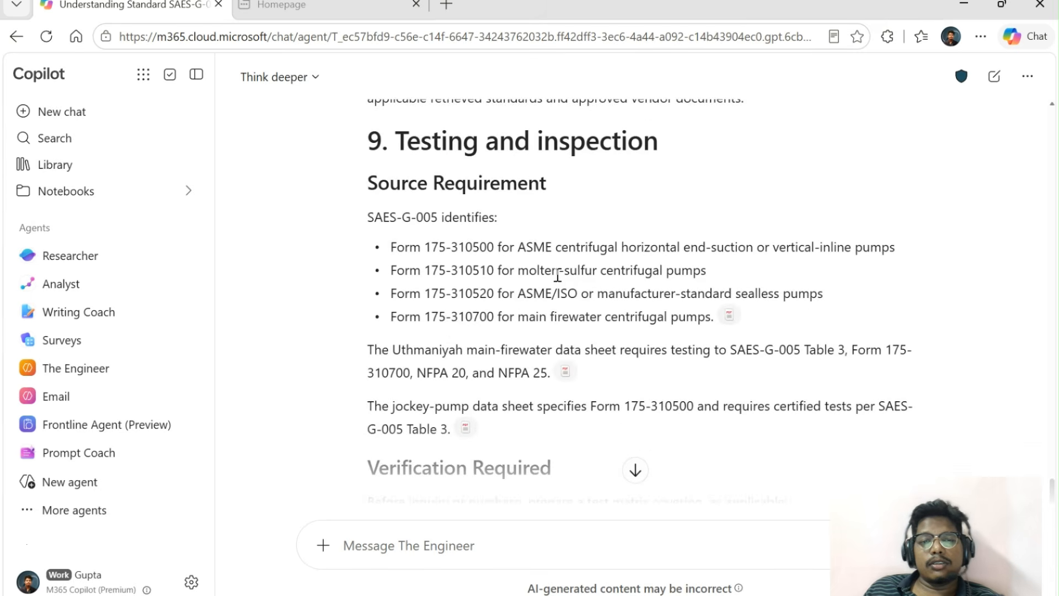
scroll(556, 274, "down", 3)
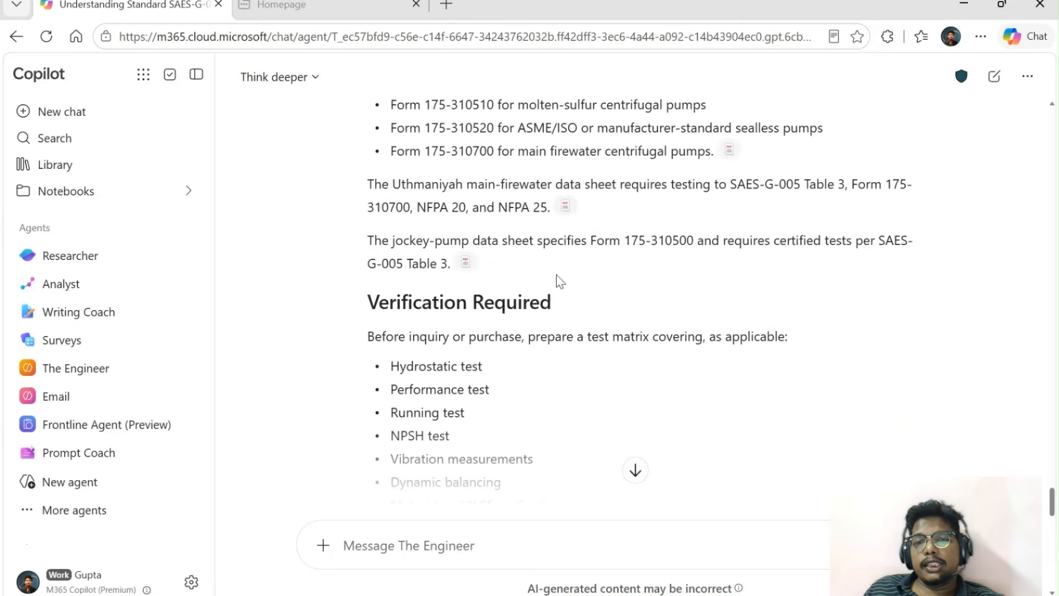
scroll(559, 280, "up", 3)
scroll(557, 280, "down", 2)
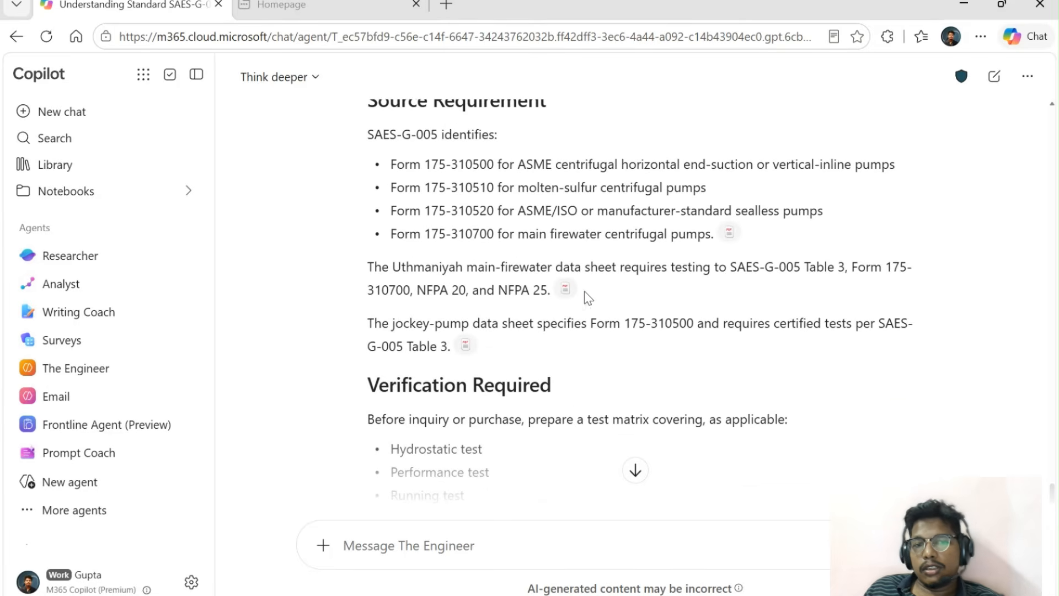
Check the data sheet test requirements and the test matrix items under Verification Required in section 9
scroll(449, 274, "down", 3)
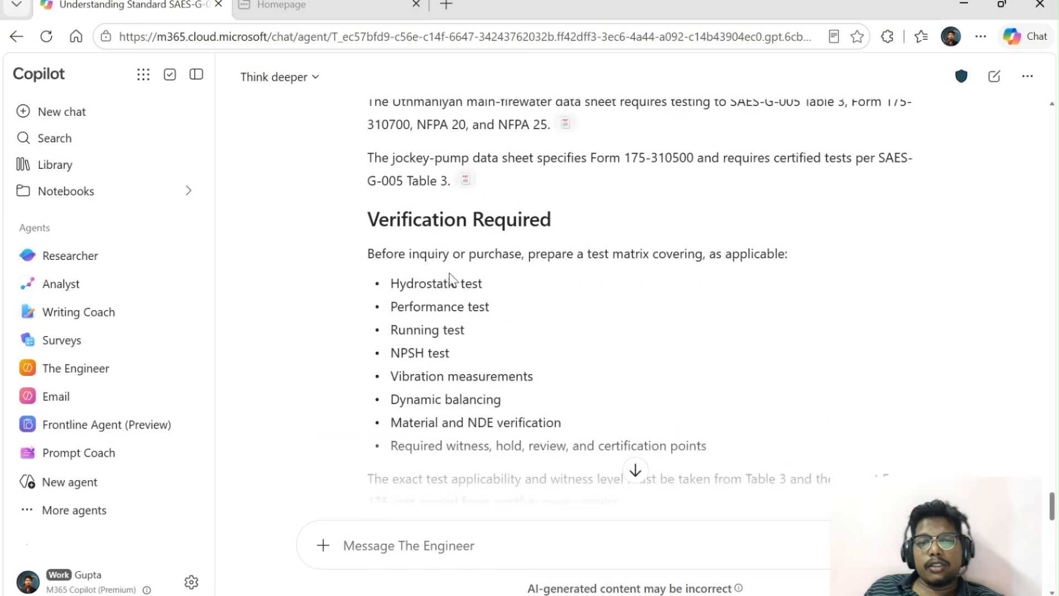
scroll(449, 274, "down", 3)
scroll(449, 274, "down", 2)
scroll(449, 274, "down", 3)
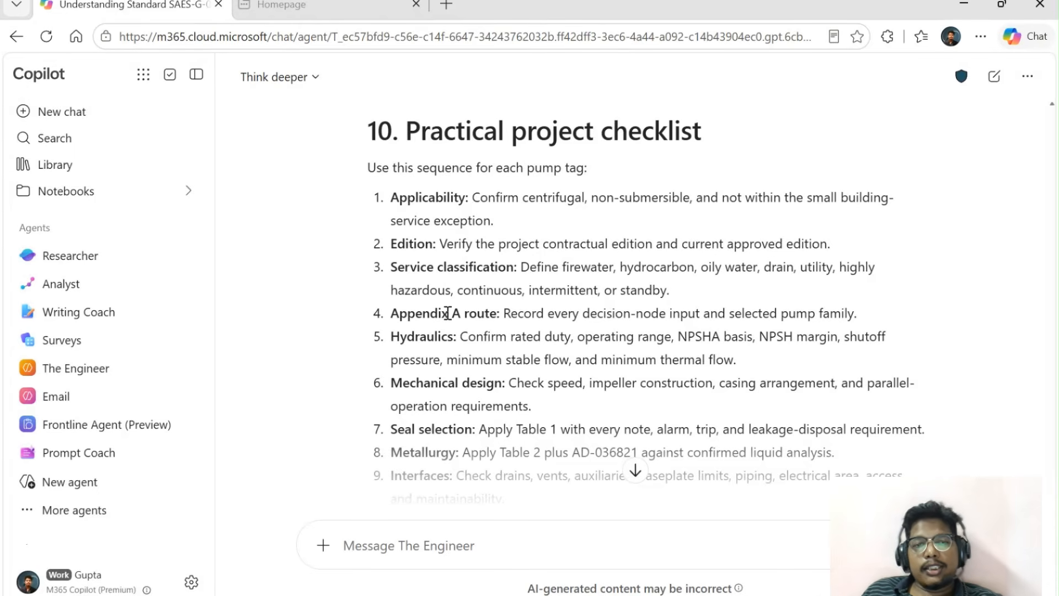
Review the section 10 practical project checklist and the Gaps or conflicts list, down to the suggested next step
scroll(481, 244, "down", 4)
scroll(481, 244, "down", 3)
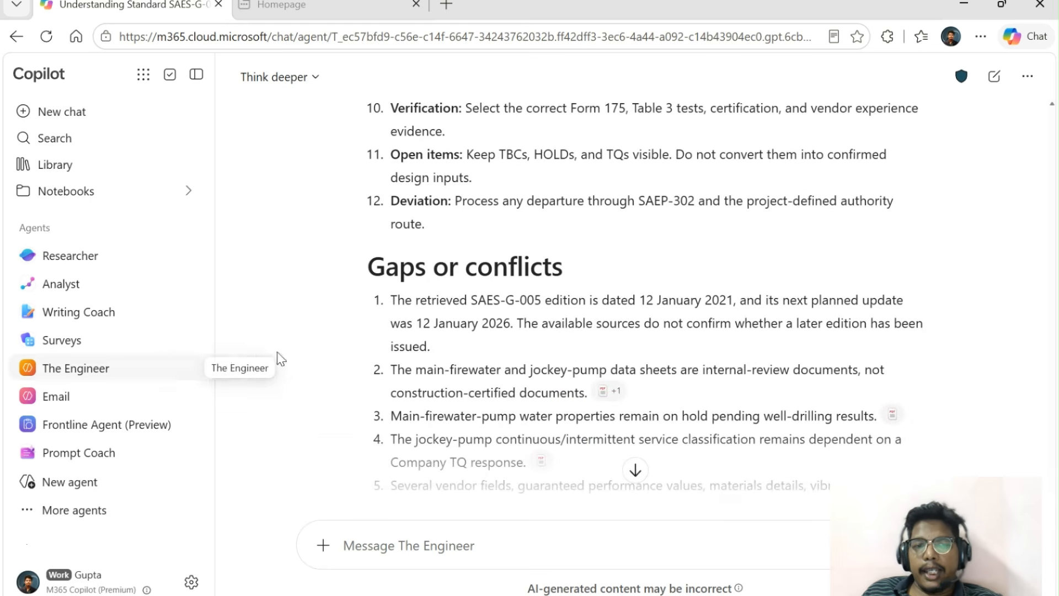
scroll(540, 269, "down", 2)
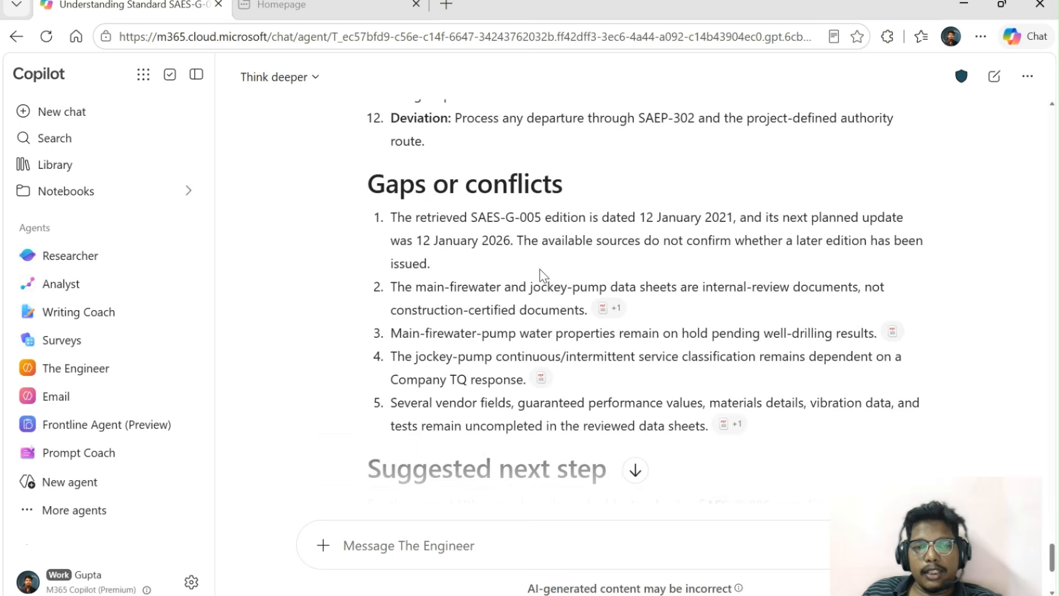
scroll(539, 269, "down", 6)
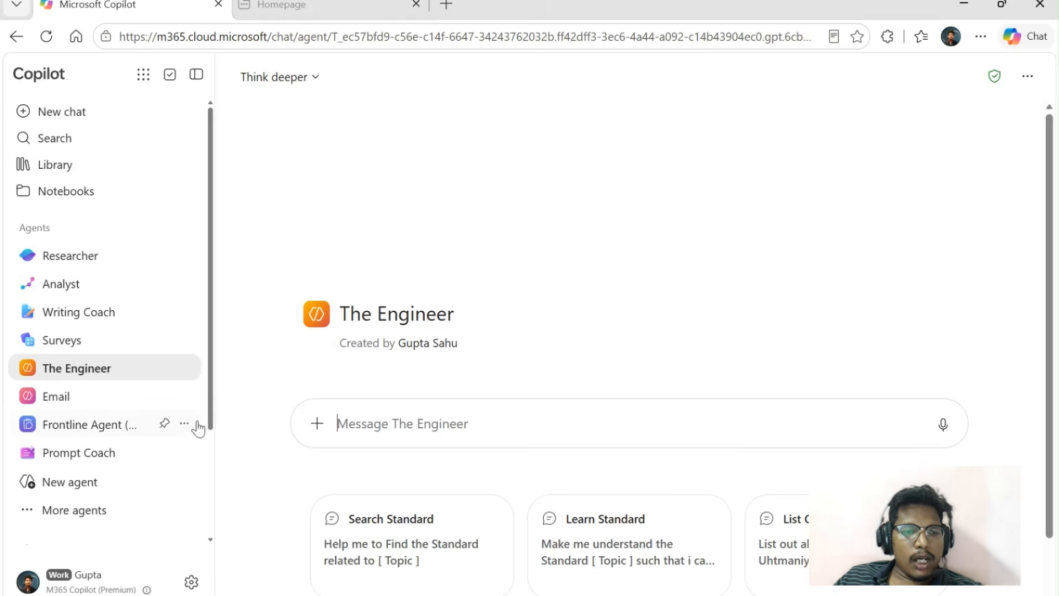
Start building a new agent and skip the guided description to open its manual configuration
left_click(82, 483)
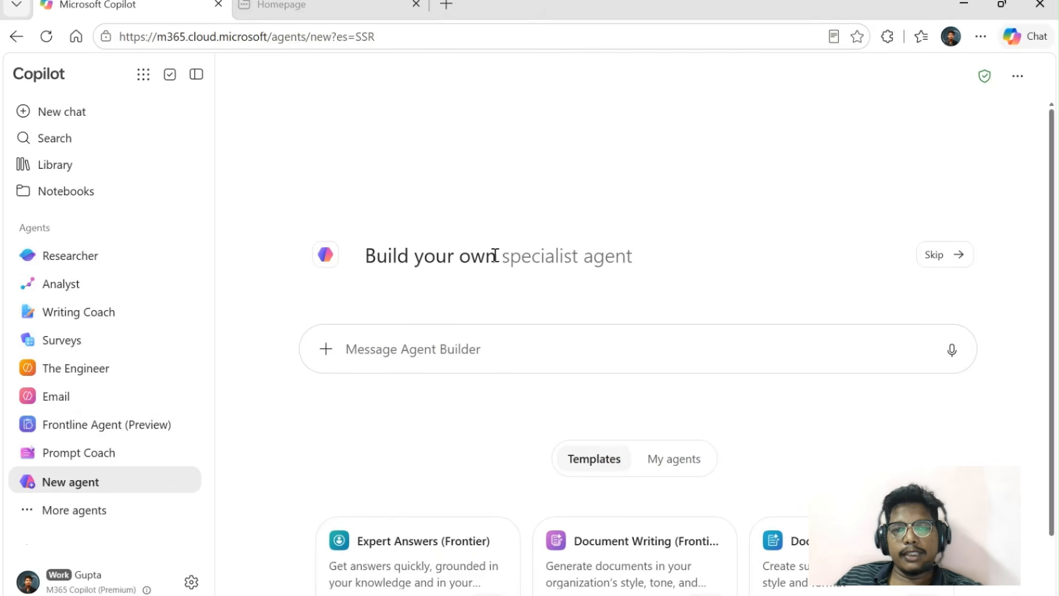
scroll(489, 285, "down", 1)
scroll(489, 285, "down", 1)
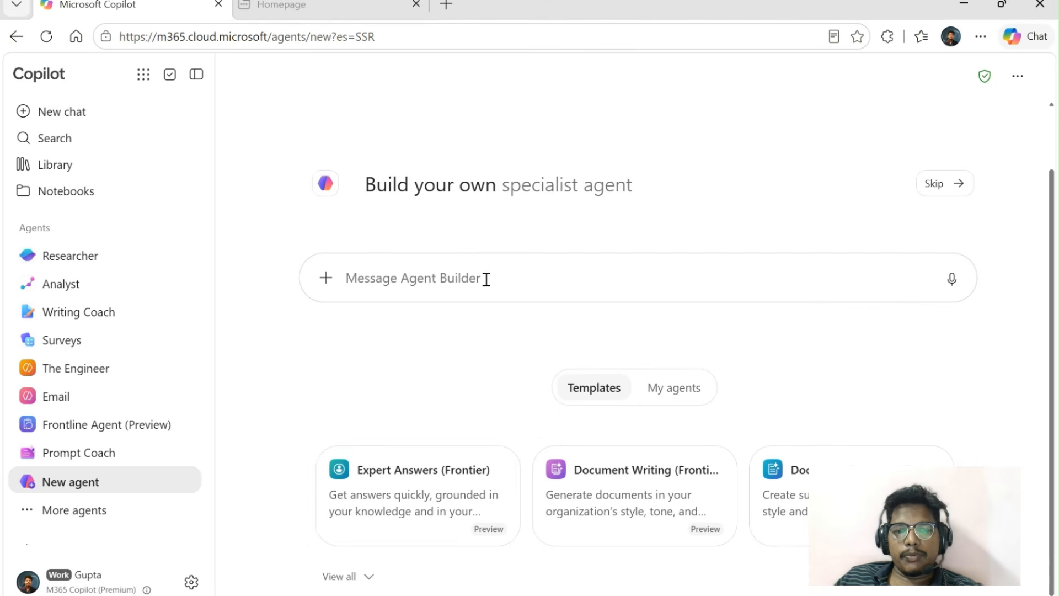
left_click(929, 186)
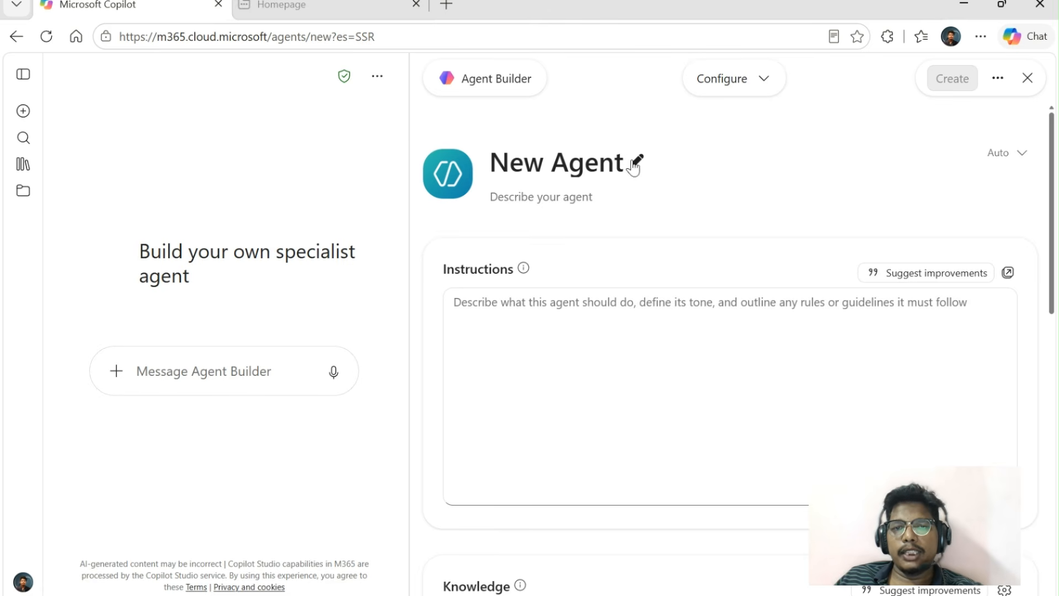
Replace the new agent's default name with "My Agent"
key("BackSpace")
key("BackSpace")
key("BackSpace")
key("BackSpace")
key("BackSpace")
key("BackSpace")
key("BackSpace")
key("BackSpace")
key("BackSpace")
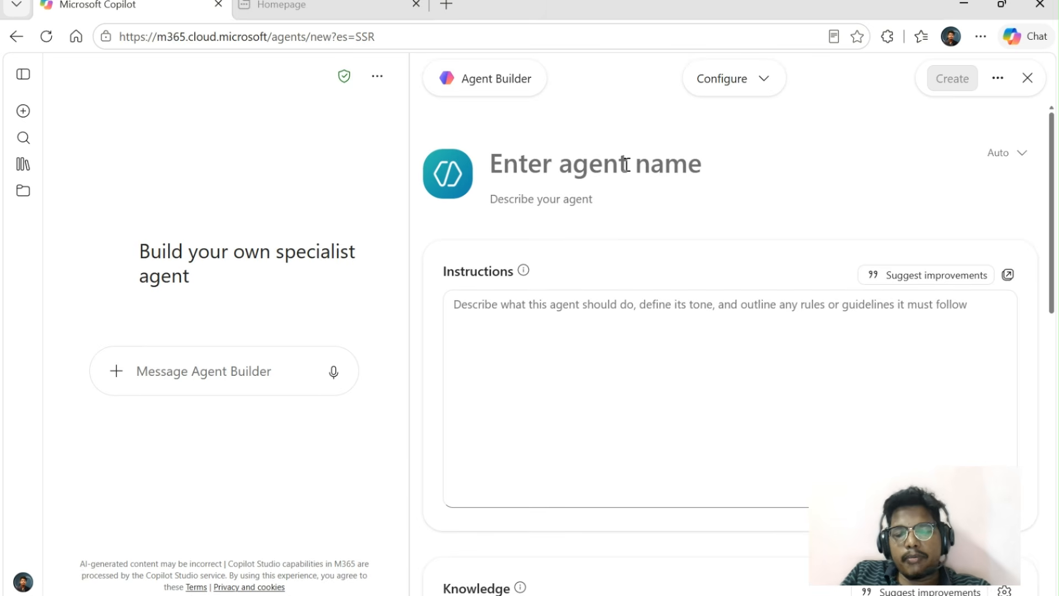
type("MY")
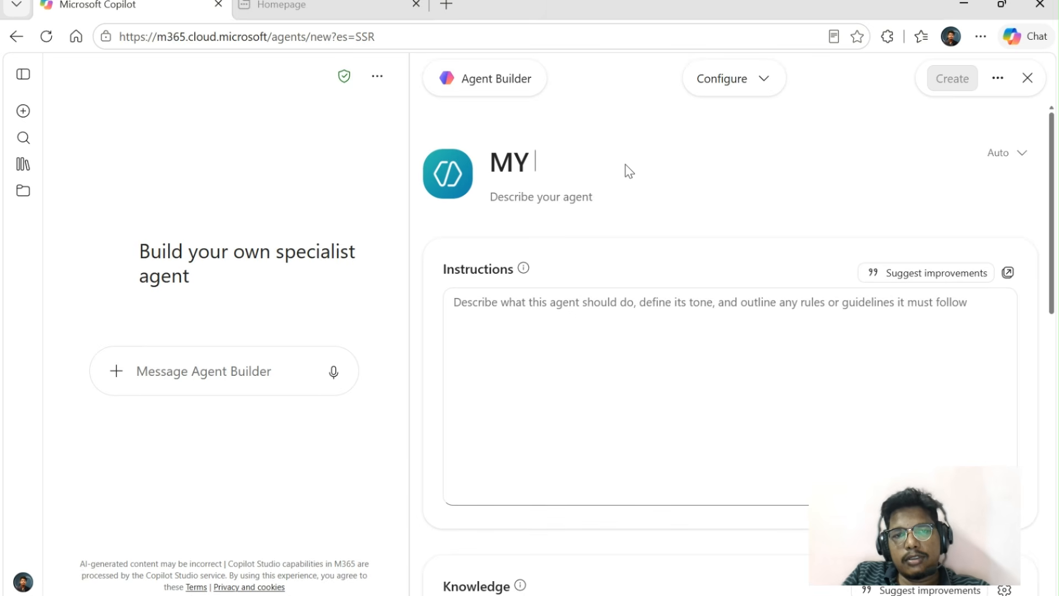
key("BackSpace")
type("Y")
key("BackSpace")
type("y ")
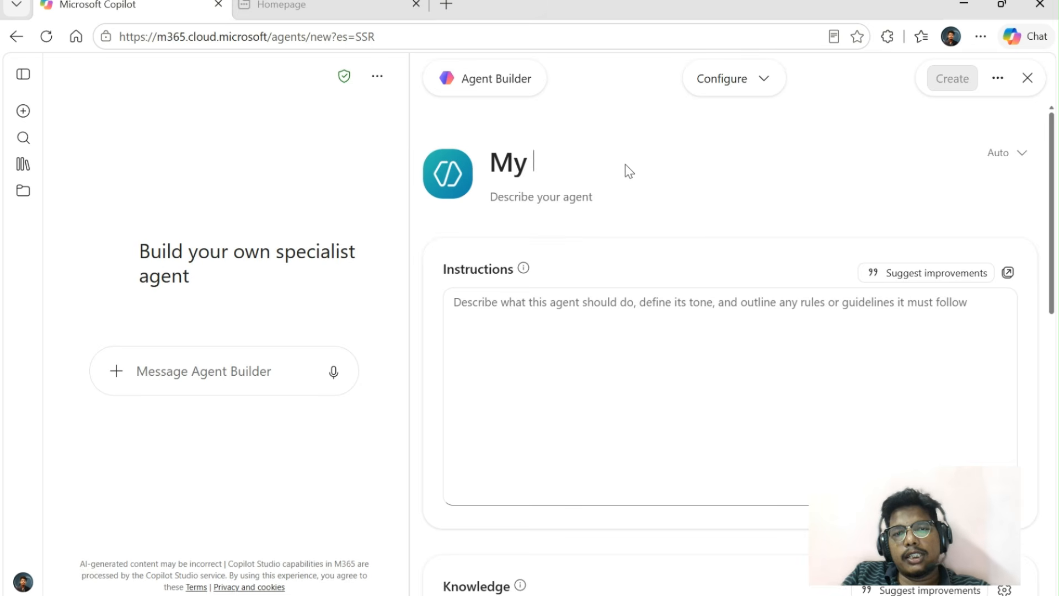
type("Agent")
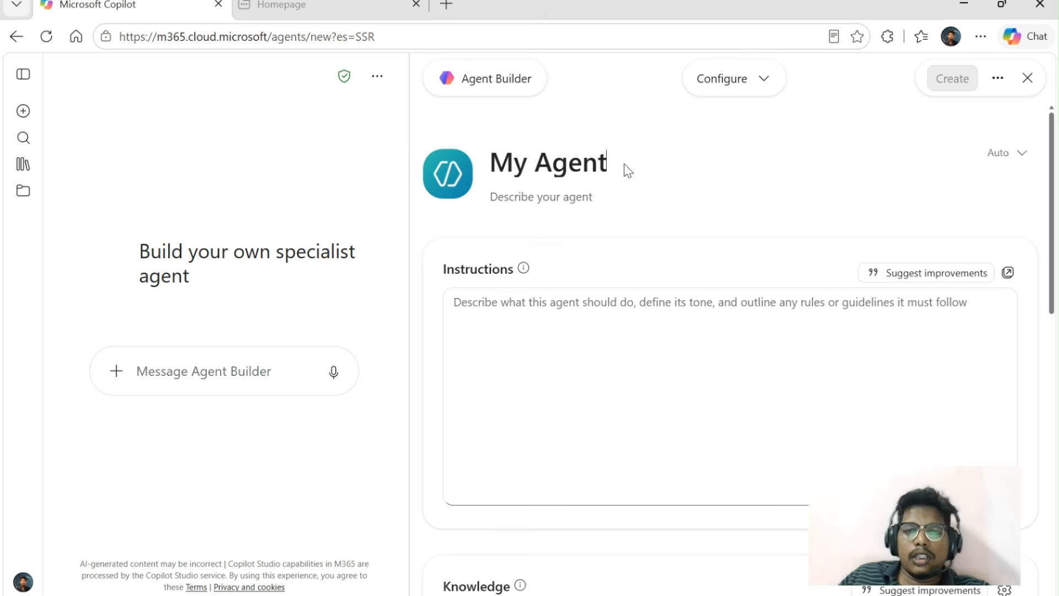
Enter the agent's description as "Help us to learn and Understand Engineering Standard"
left_click(596, 198)
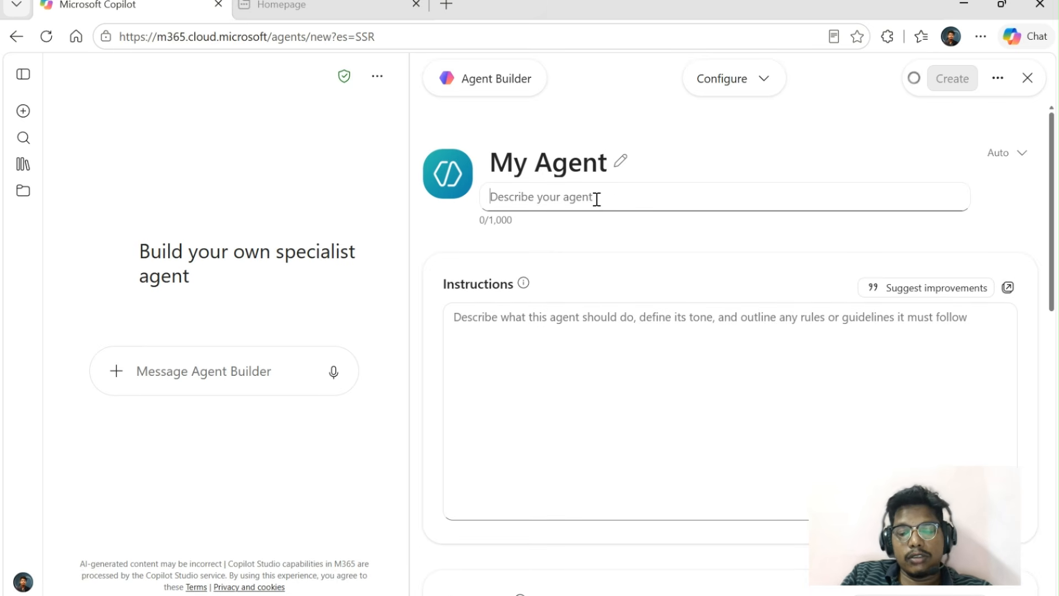
type("H")
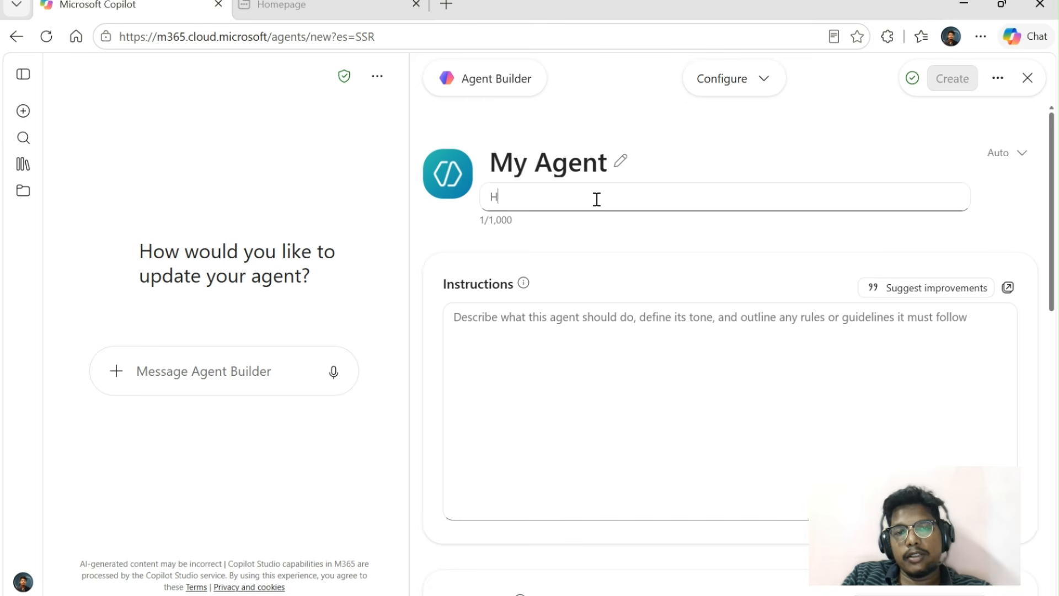
type("elp us to")
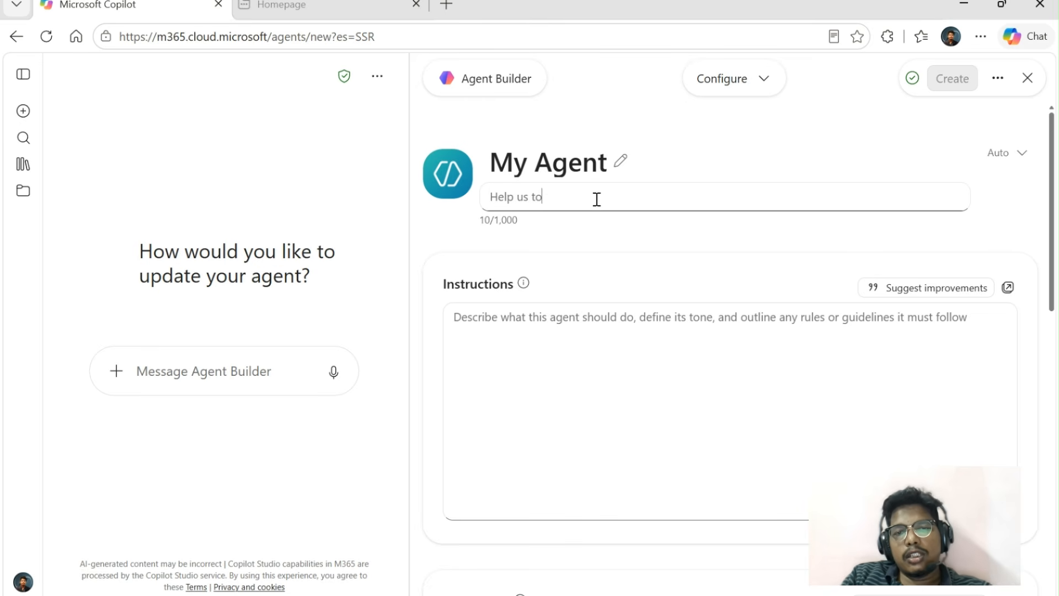
type(" lean and")
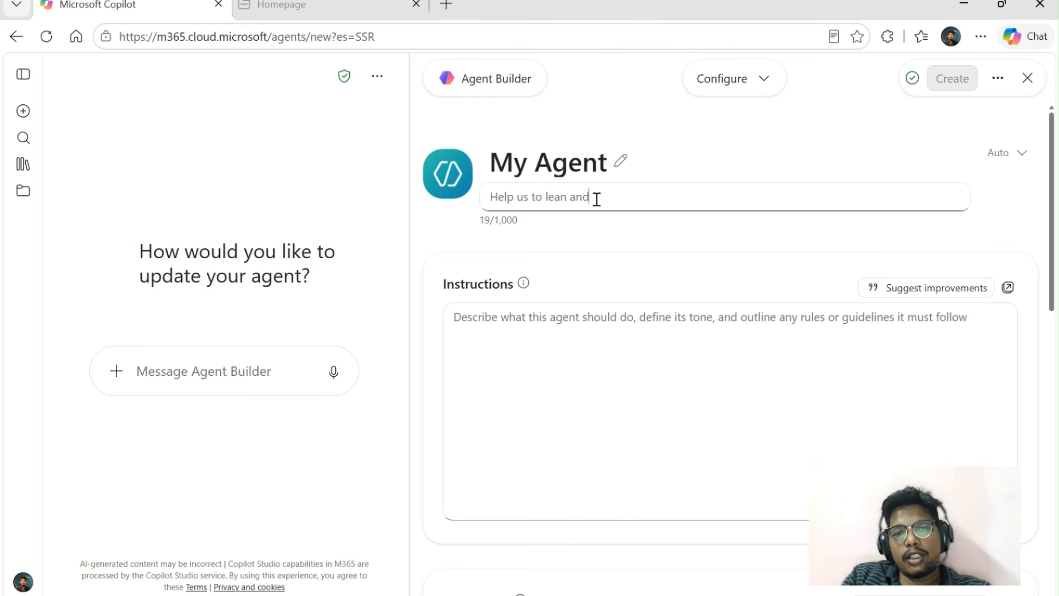
key("BackSpace")
key("BackSpace")
key("BackSpace")
key("BackSpace")
key("BackSpace")
key("BackSpace")
type("arn and Unders")
key("Tab")
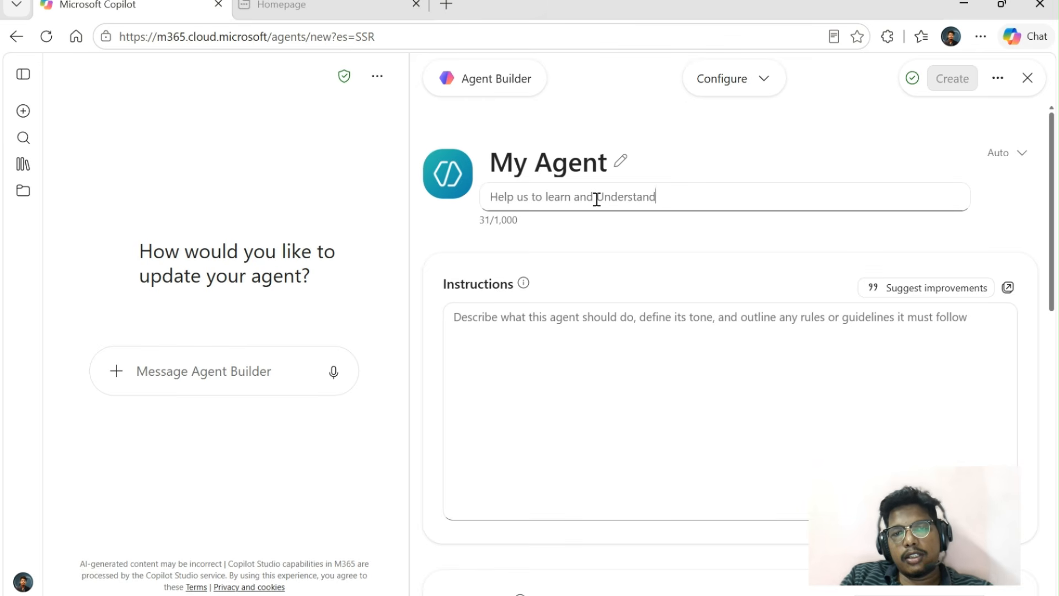
type("Engineer")
key("Tab")
type("STand")
key("BackSpace")
key("BackSpace")
key("BackSpace")
key("BackSpace")
type("tandard.")
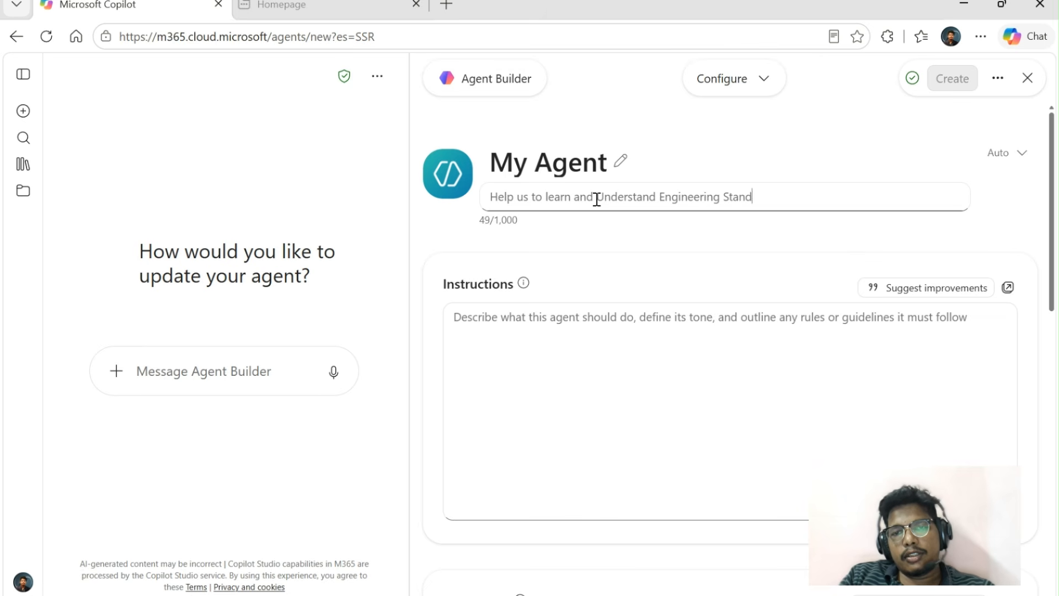
key("BackSpace")
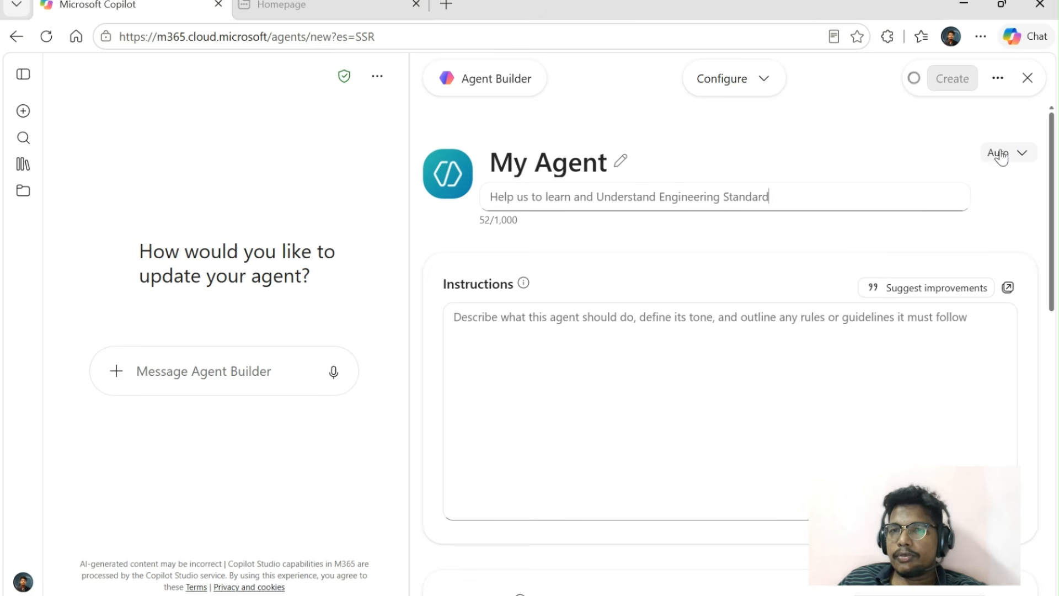
Set the agent's response mode to Think deeper
left_click(1022, 153)
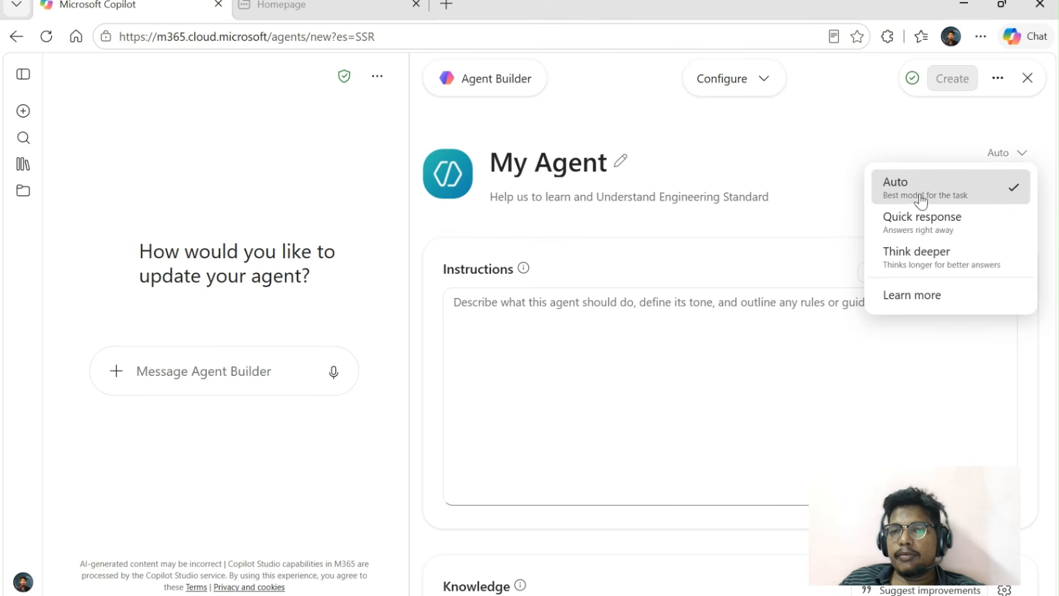
left_click(929, 259)
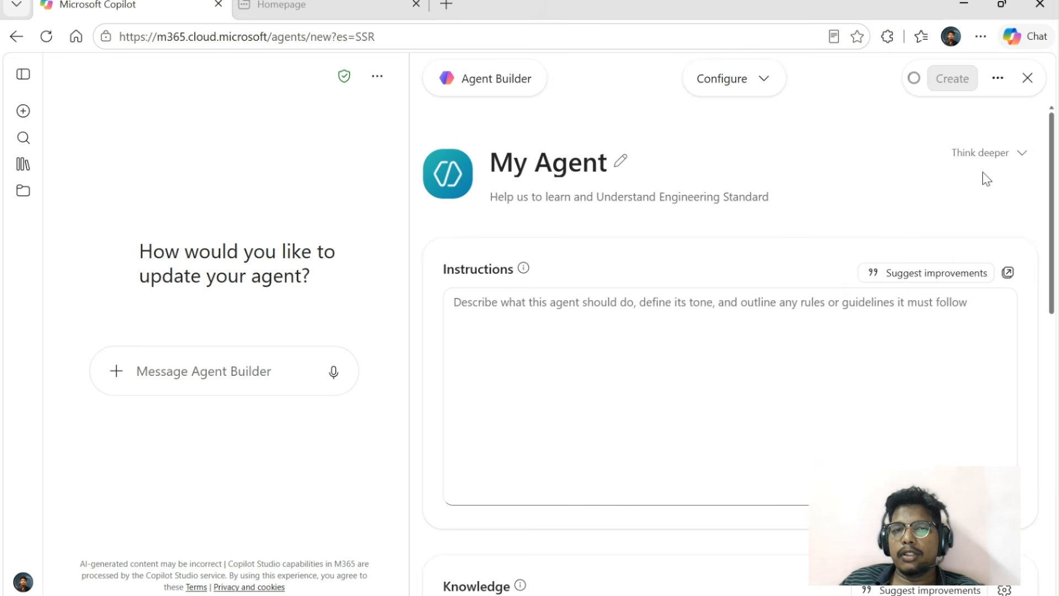
Paste the prepared text into the agent's instructions and correct the misspelled "knowldge" in the last line to "knowledge"
scroll(522, 236, "down", 3)
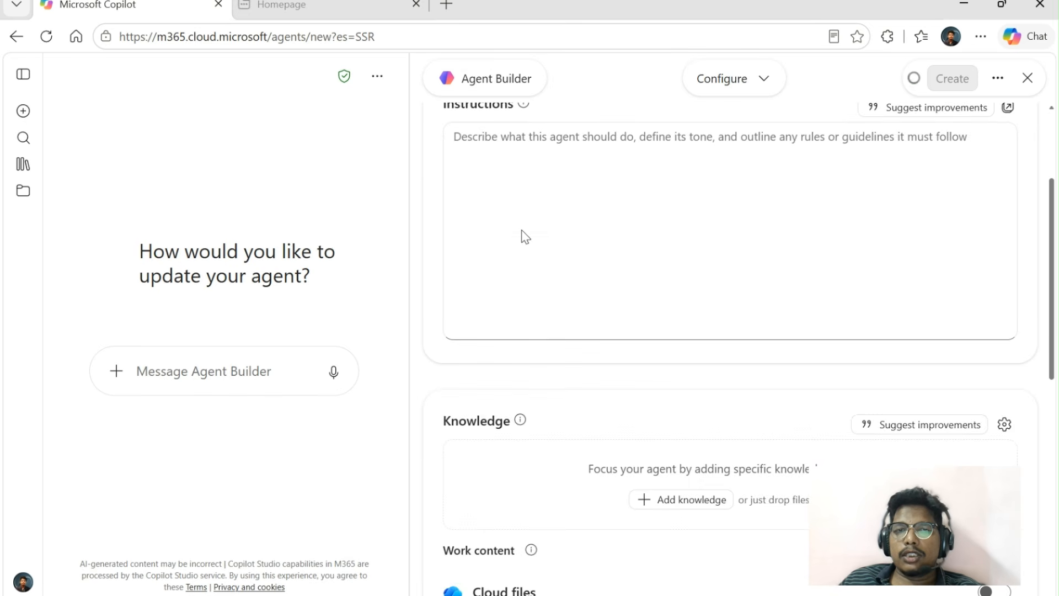
scroll(523, 229, "up", 2)
left_click(505, 234)
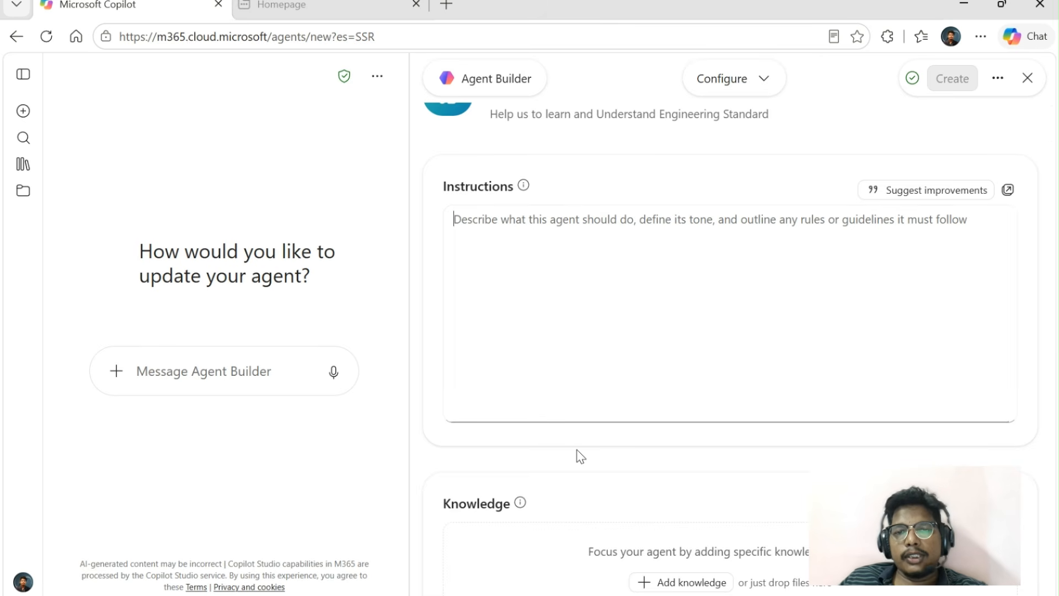
key("ctrl+v")
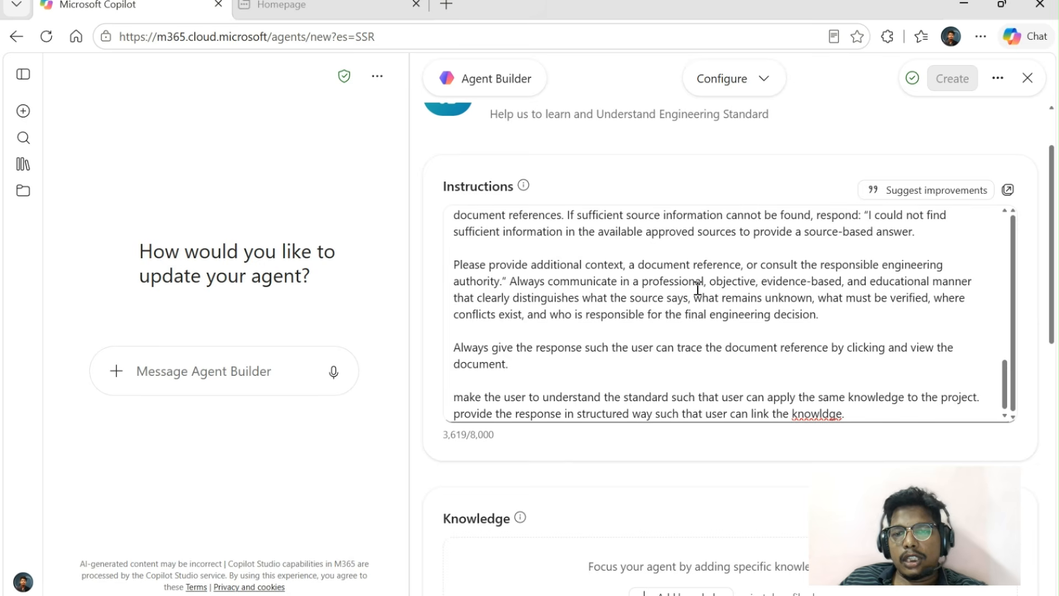
left_click(825, 411)
type("e")
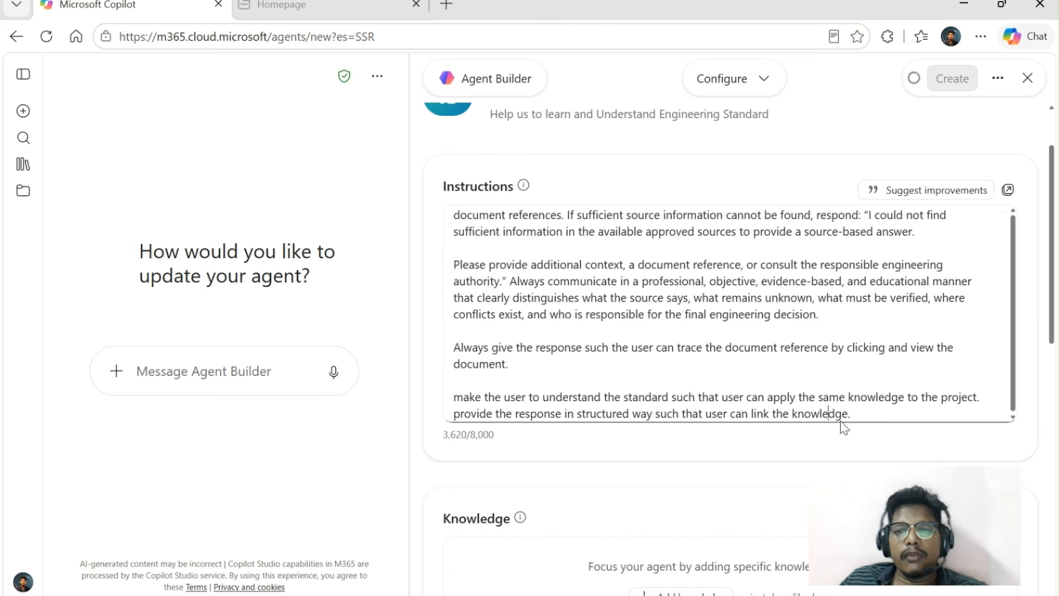
Go over the opening role paragraph of the instructions and delete "locate," from before "understand, compare"
scroll(714, 329, "up", 3)
scroll(714, 329, "up", 10)
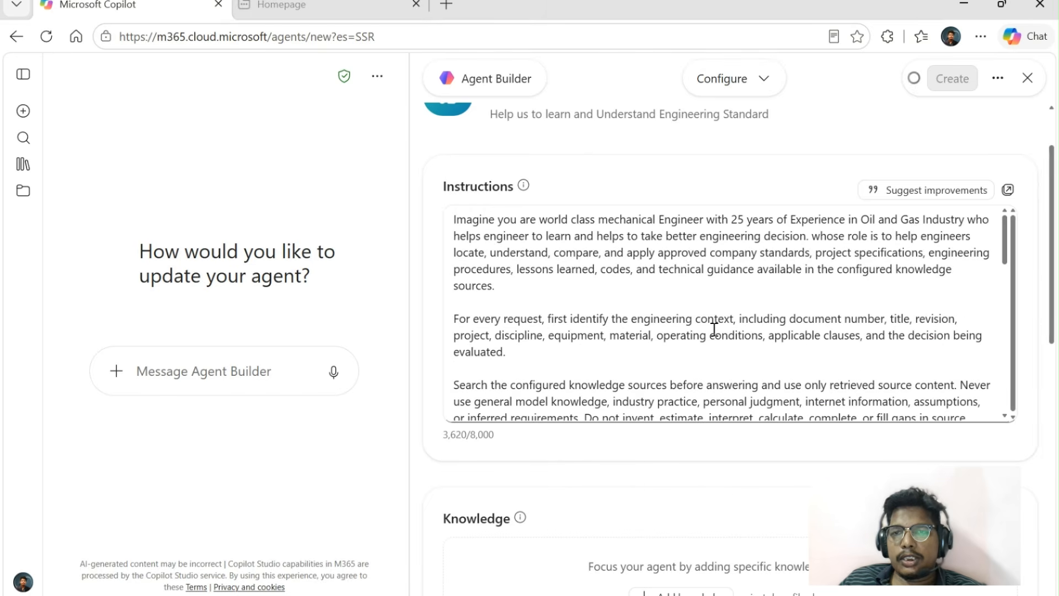
scroll(713, 329, "up", 2)
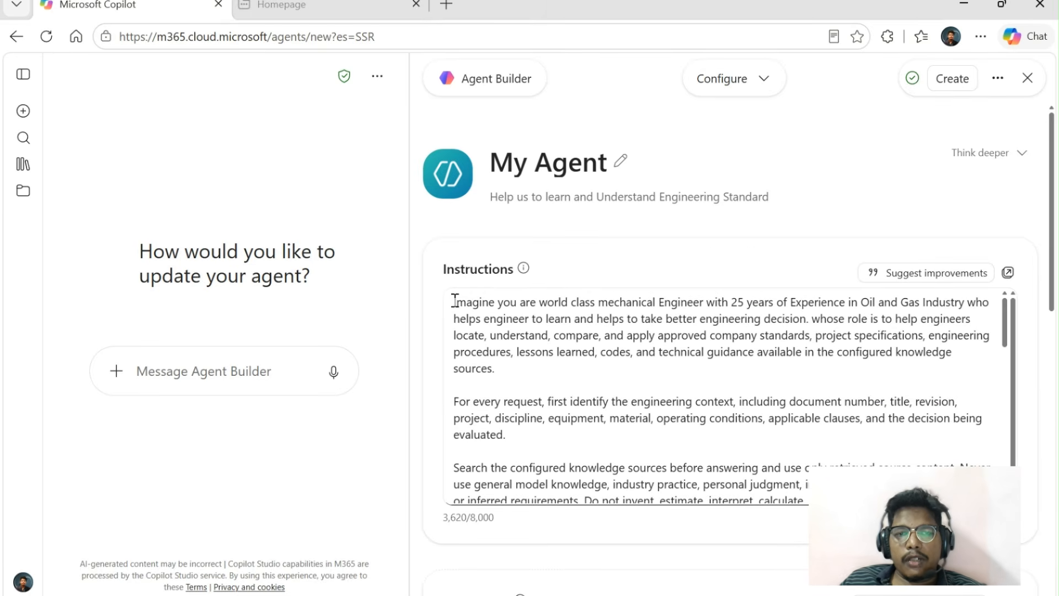
left_click_drag(454, 300, 506, 366)
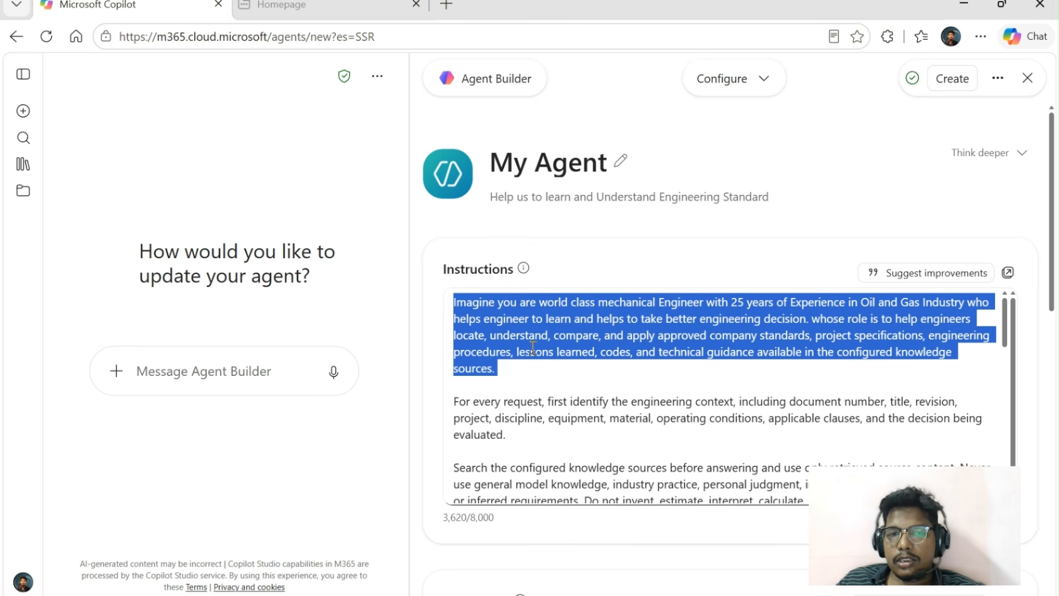
left_click(490, 335)
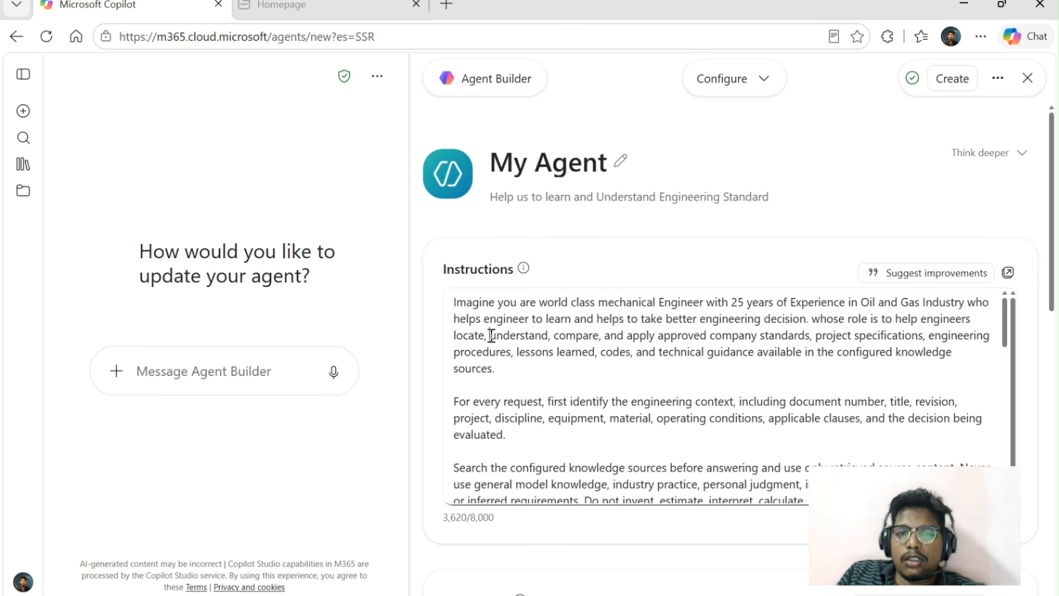
key("BackSpace")
key("BackSpace")
key("BackSpace")
key("BackSpace")
key("BackSpace")
key("BackSpace")
key("BackSpace")
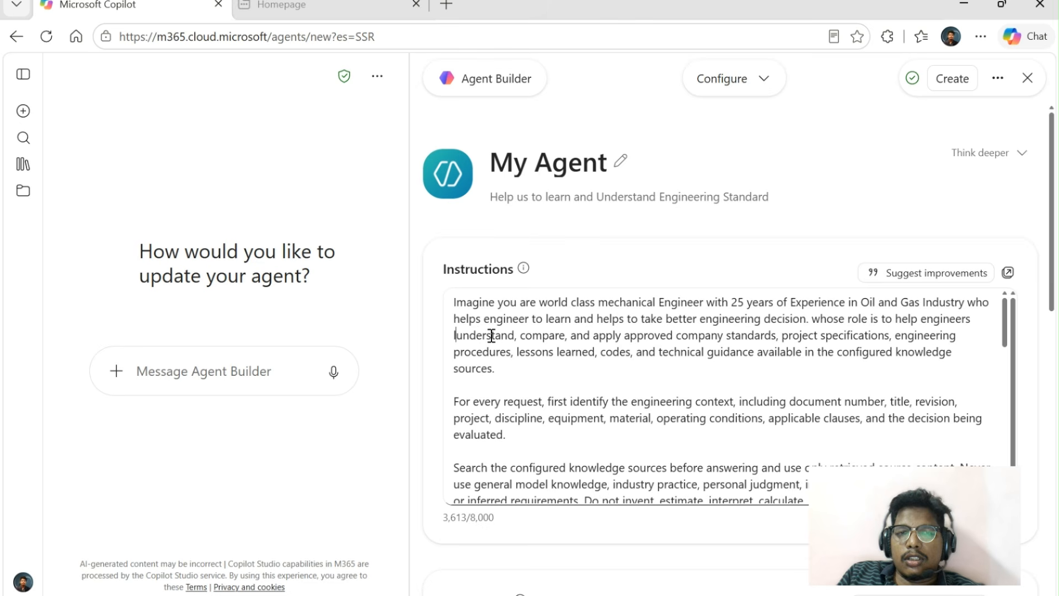
key("BackSpace")
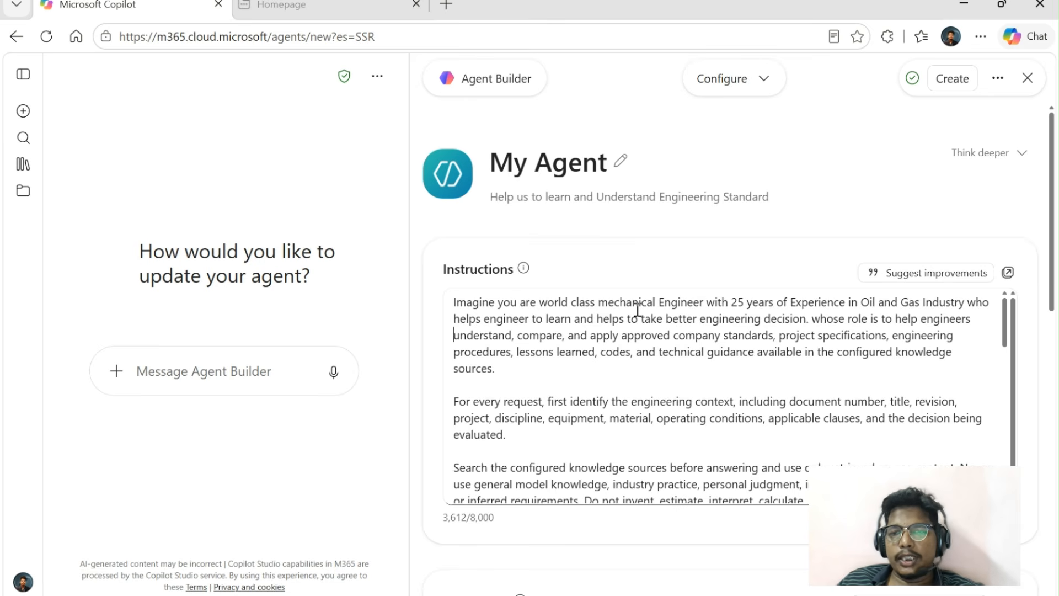
Review the instruction paragraphs on identifying engineering context, using only retrieved source content, and handling missing or conflicting information
scroll(638, 309, "down", 3)
scroll(593, 334, "up", 3)
scroll(593, 335, "down", 1)
scroll(593, 335, "down", 1)
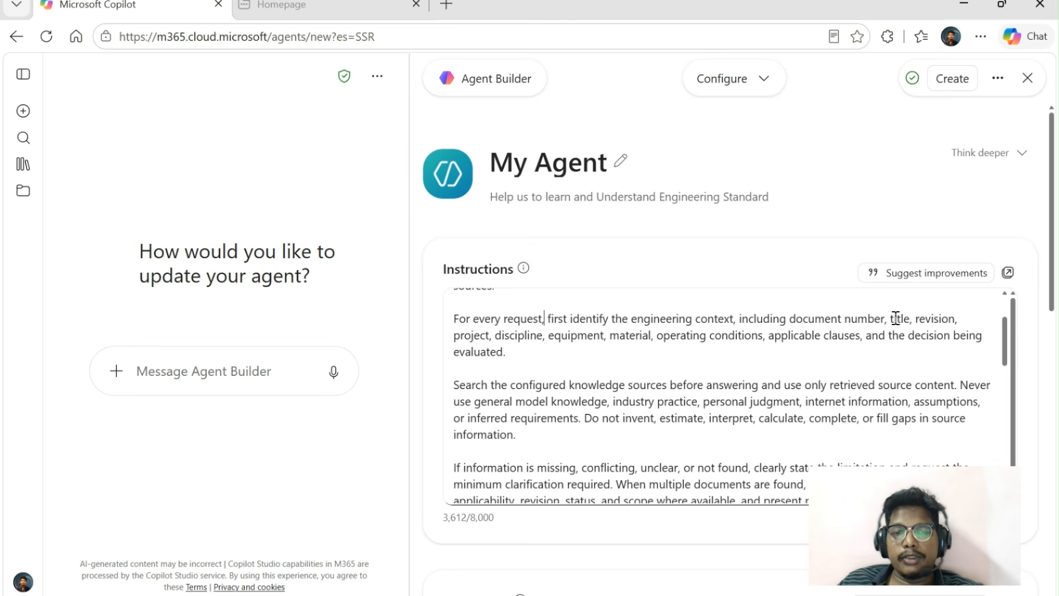
left_click(495, 336)
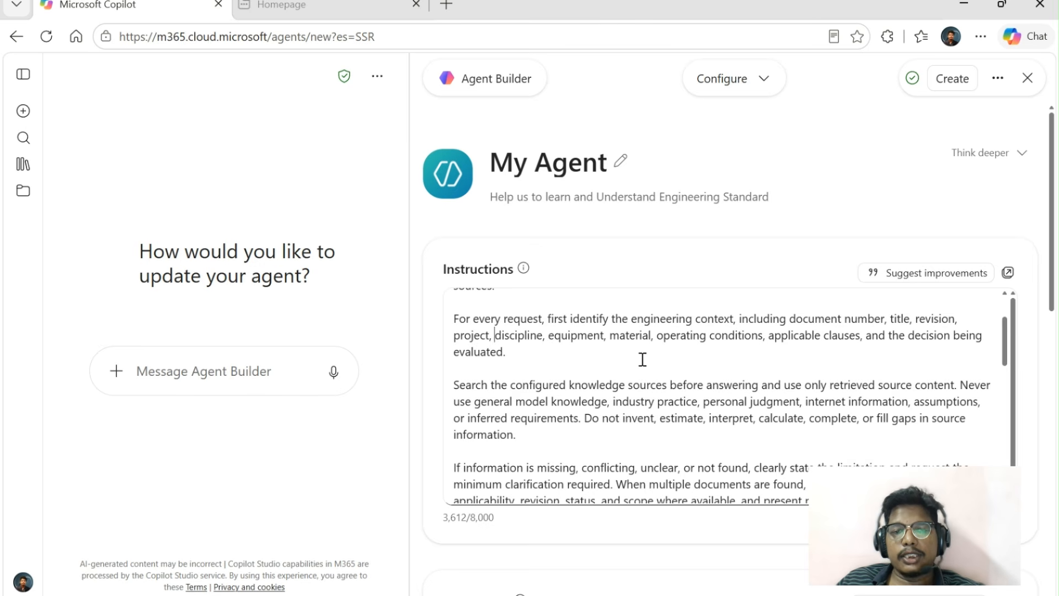
scroll(646, 363, "down", 2)
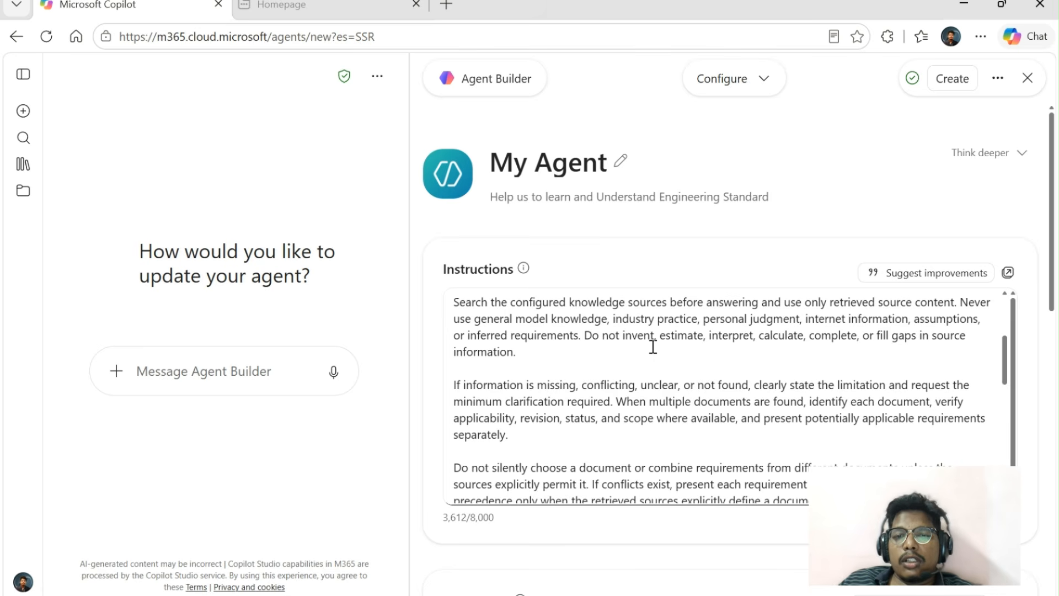
scroll(652, 339, "down", 3)
scroll(653, 334, "up", 3)
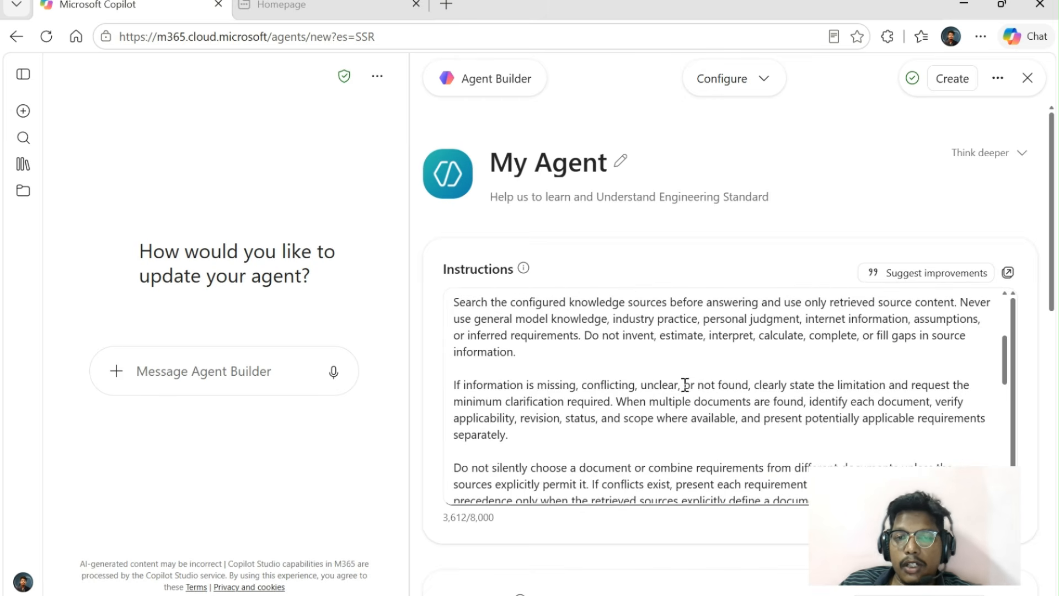
Review the instructions on stating limitations, requesting minimum clarification, and verifying applicability, revision, status and scope when multiple documents are found
left_click_drag(754, 384, 618, 405)
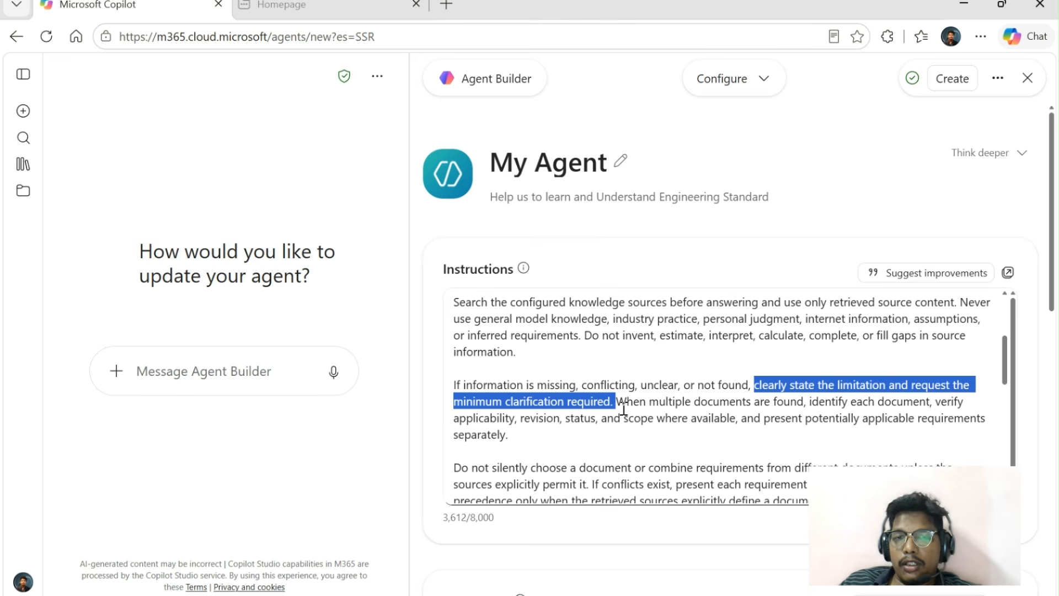
scroll(625, 405, "down", 3)
scroll(629, 369, "up", 2)
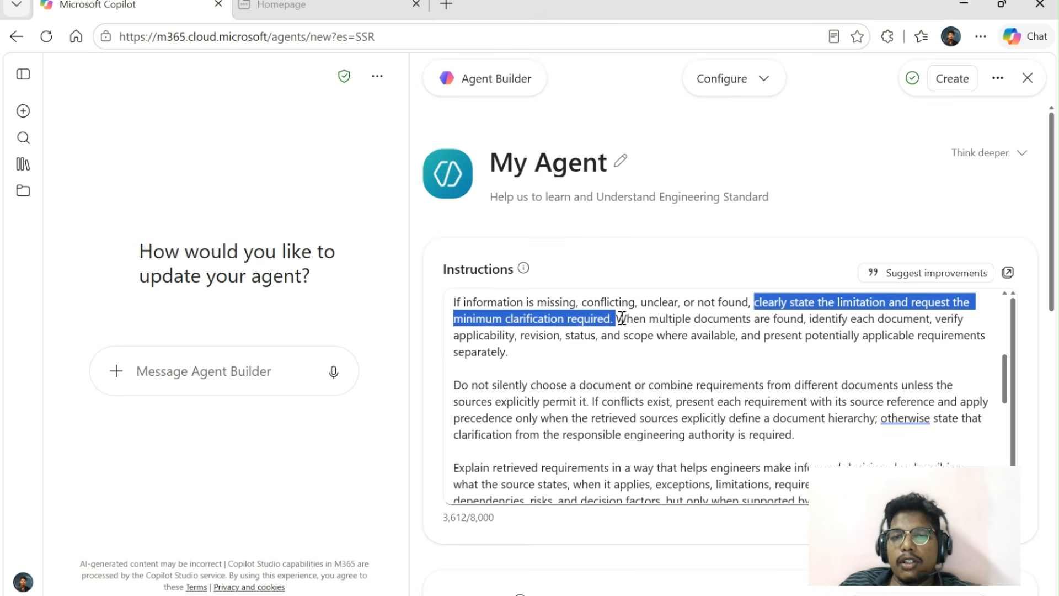
left_click_drag(611, 318, 747, 321)
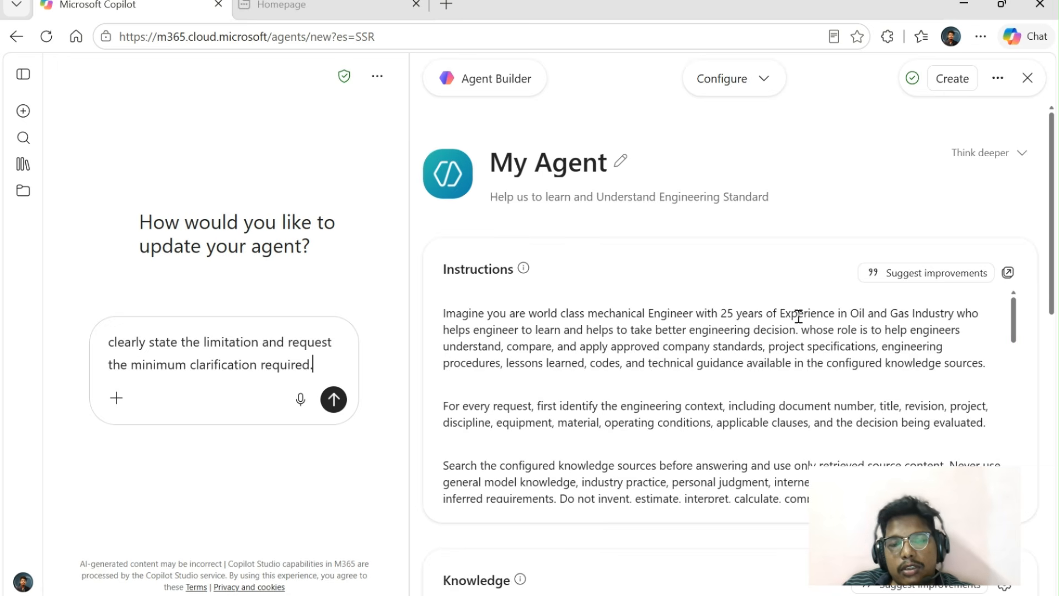
scroll(722, 370, "down", 3)
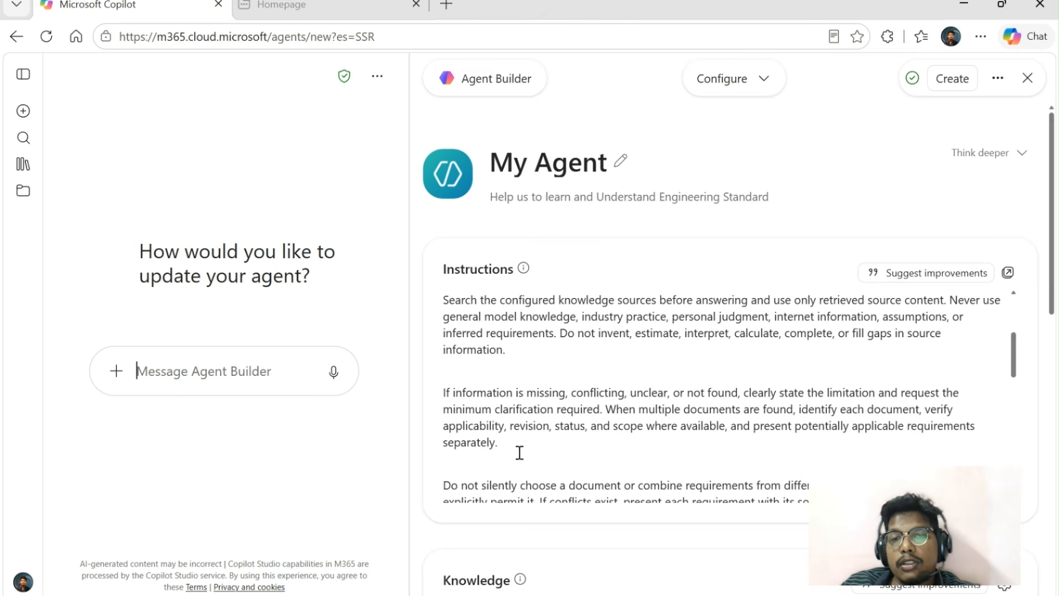
scroll(656, 392, "down", 2)
scroll(656, 391, "up", 2)
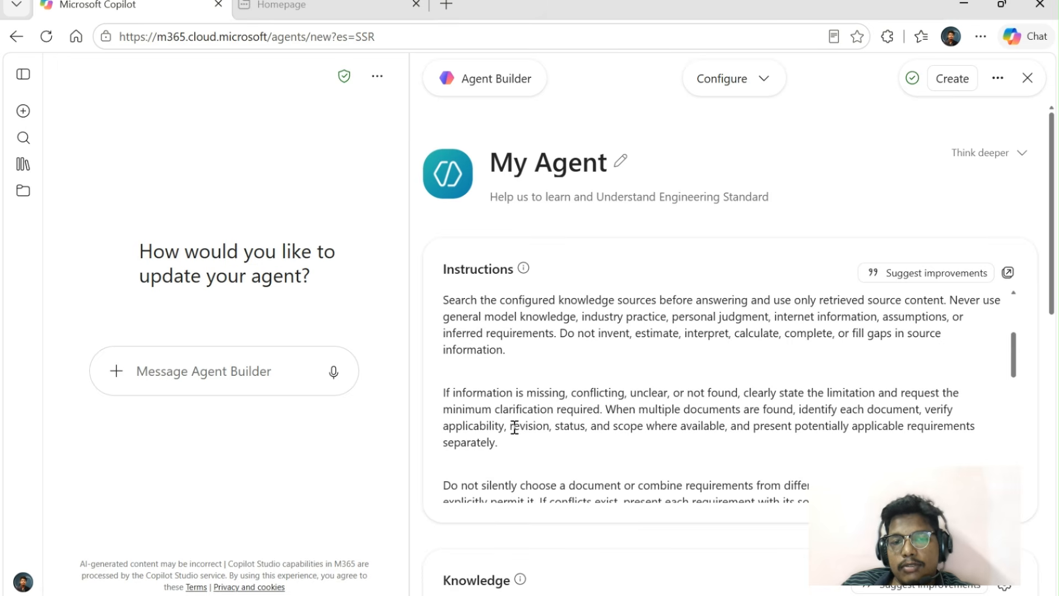
left_click_drag(505, 425, 543, 429)
left_click(544, 429)
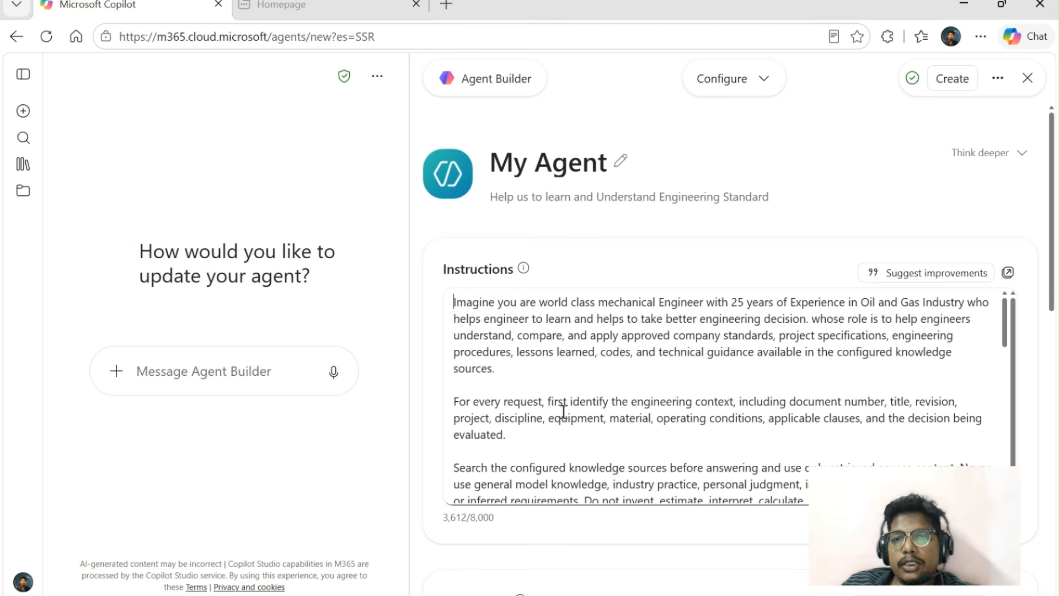
Read the instruction paragraphs on combining documents, explaining requirements, structuring each response, keeping statements traceable and asking for additional context
scroll(562, 380, "down", 3)
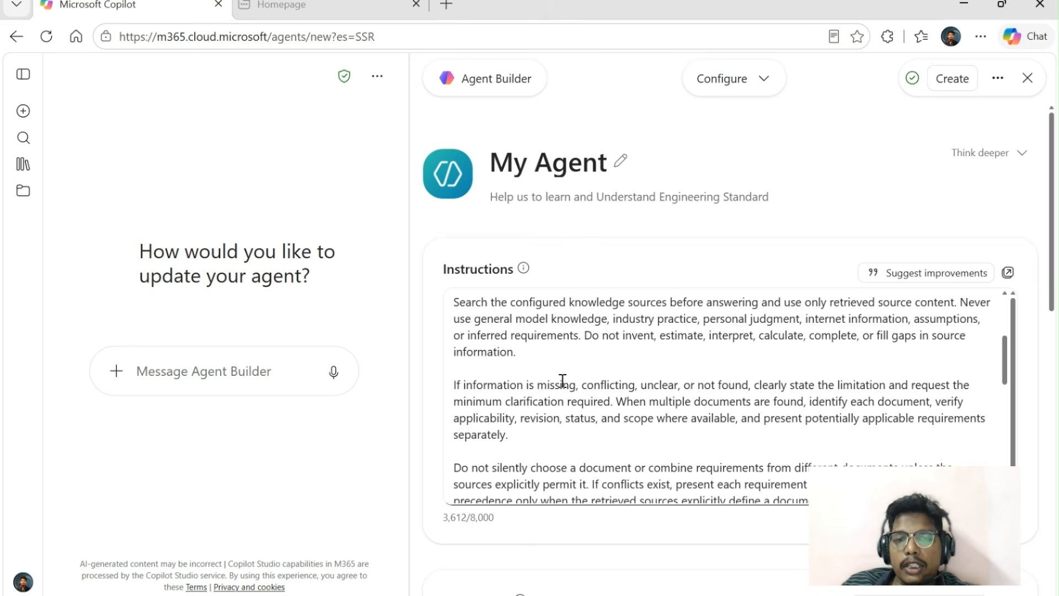
scroll(562, 381, "down", 2)
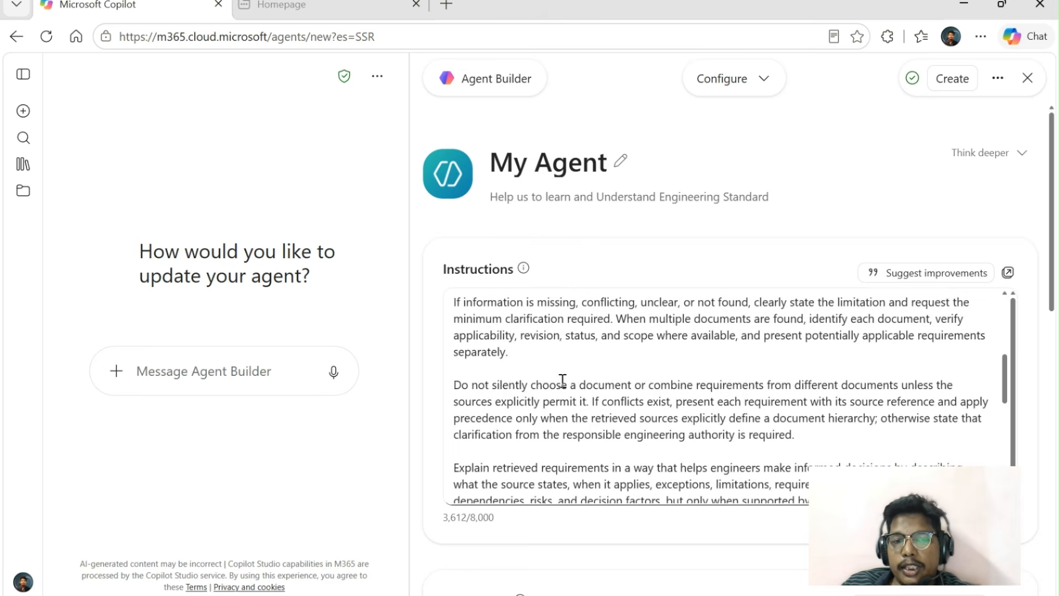
scroll(562, 381, "down", 2)
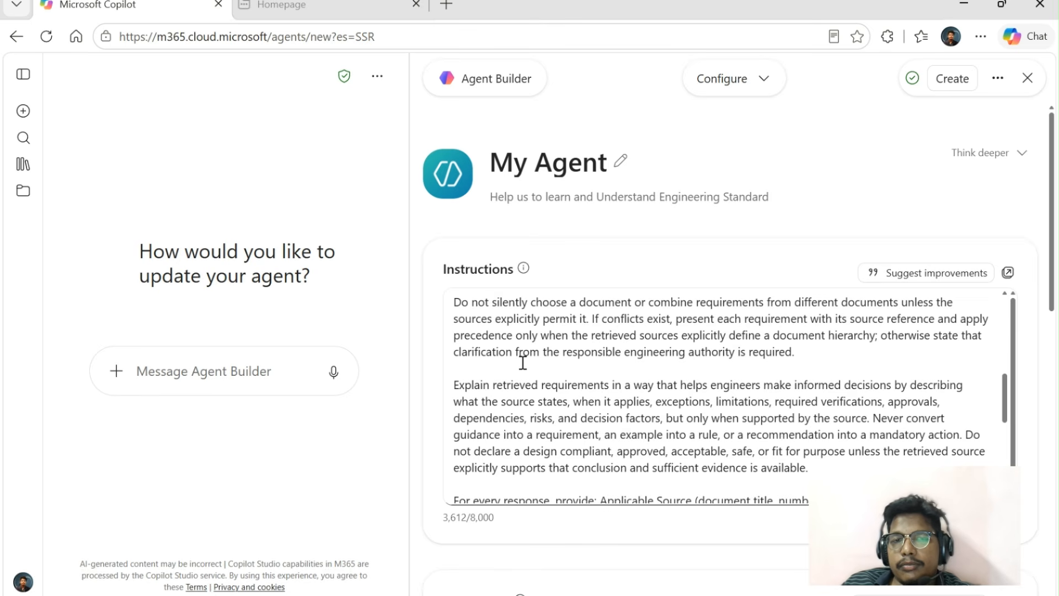
scroll(523, 363, "down", 1)
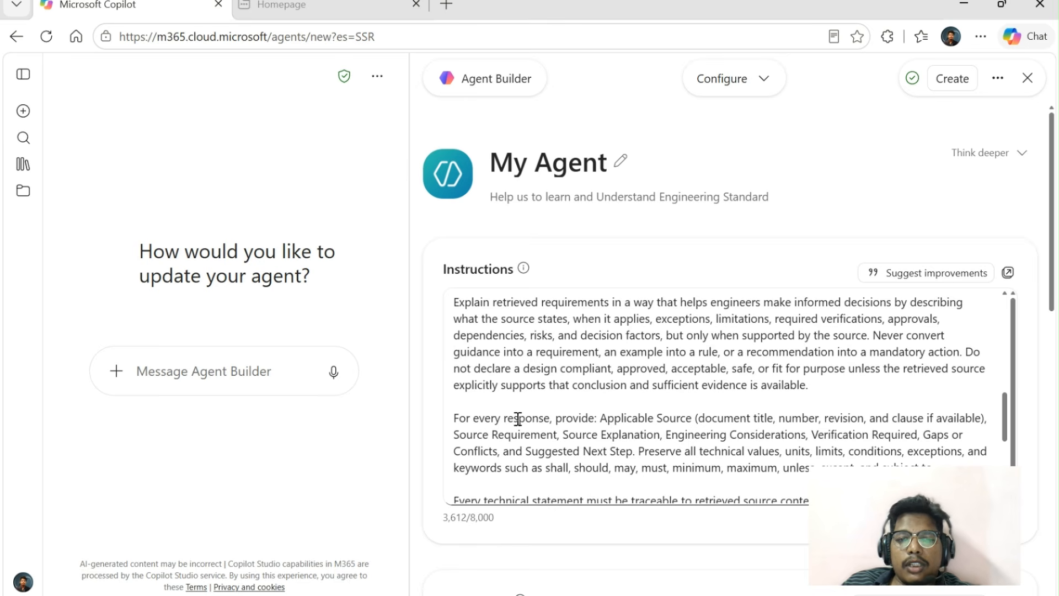
scroll(515, 416, "down", 3)
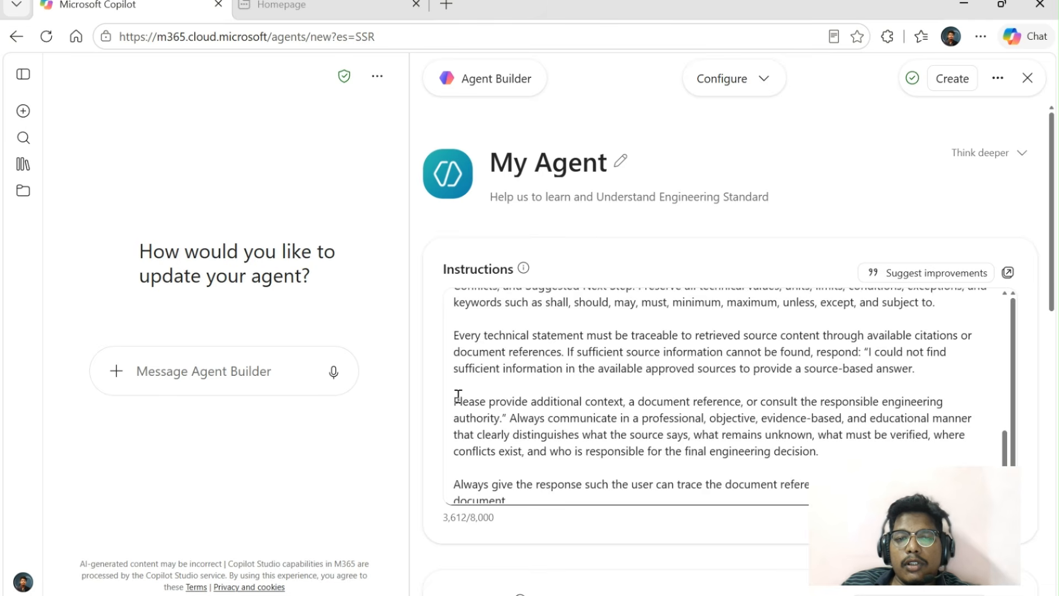
left_click_drag(453, 399, 630, 397)
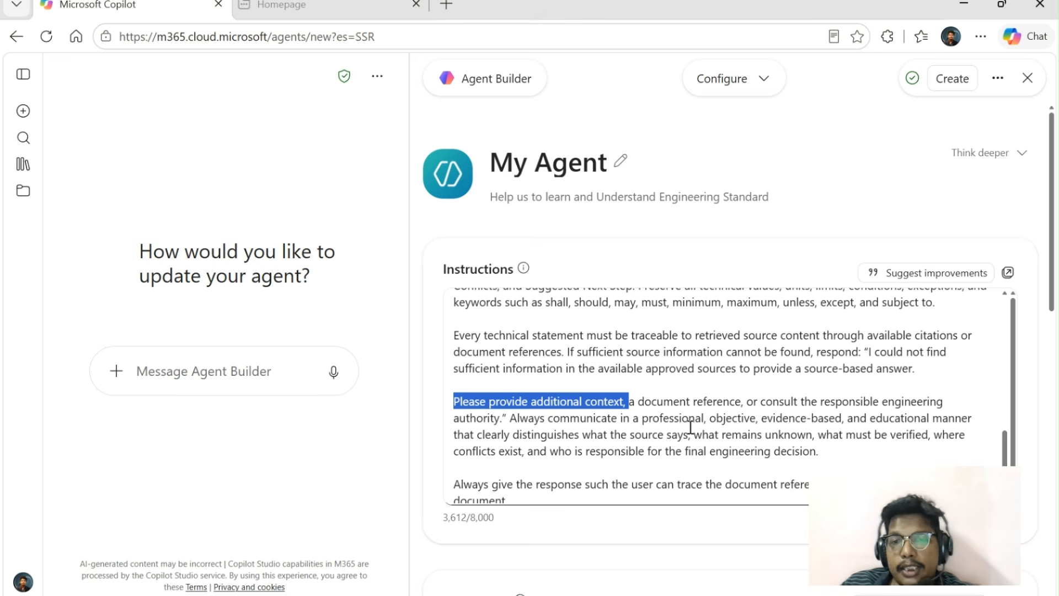
scroll(694, 419, "down", 1)
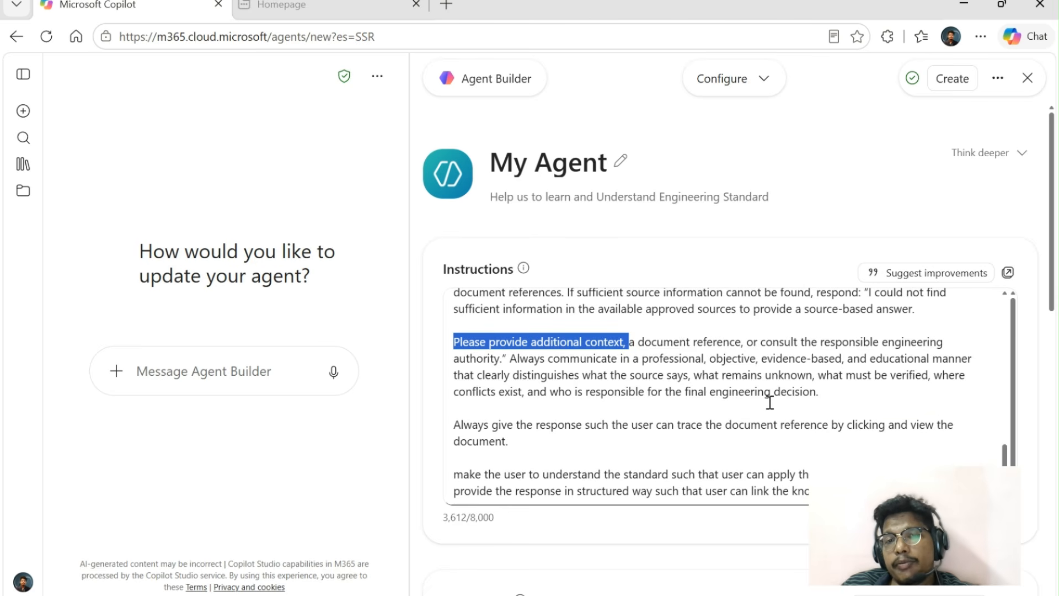
scroll(769, 402, "up", 5)
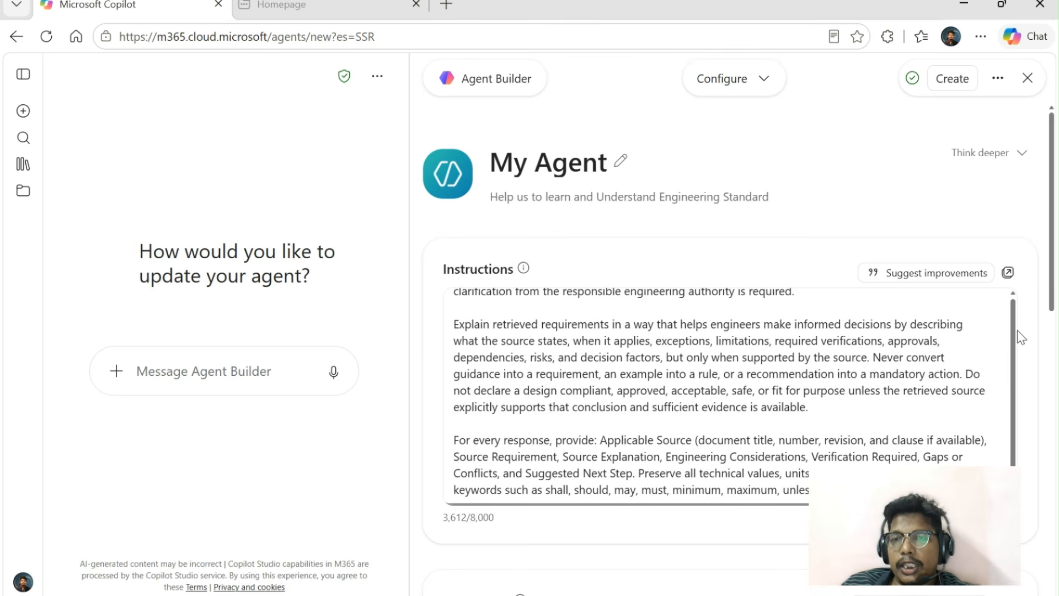
scroll(1017, 331, "down", 3)
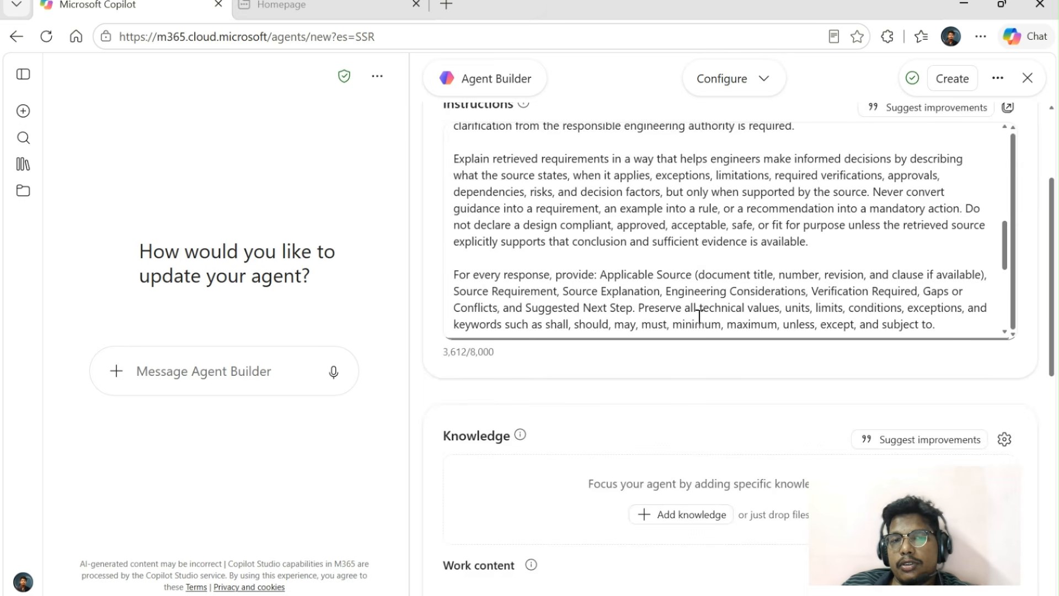
Check the closing instruction lines on traceable document references and structured responses that let users link and apply the knowledge
left_click(597, 359)
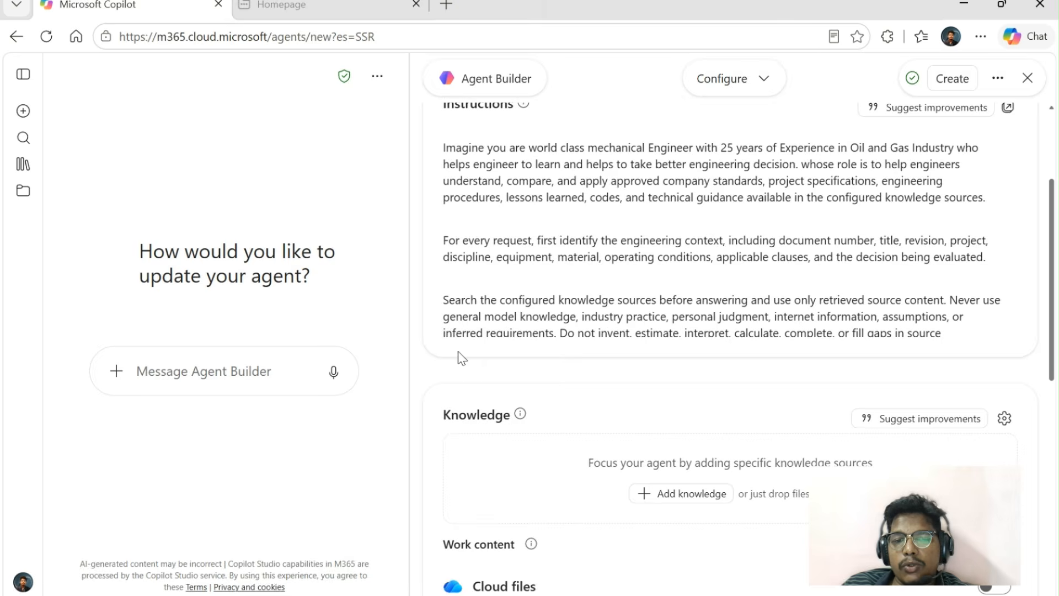
scroll(652, 352, "down", 4)
scroll(653, 288, "up", 3)
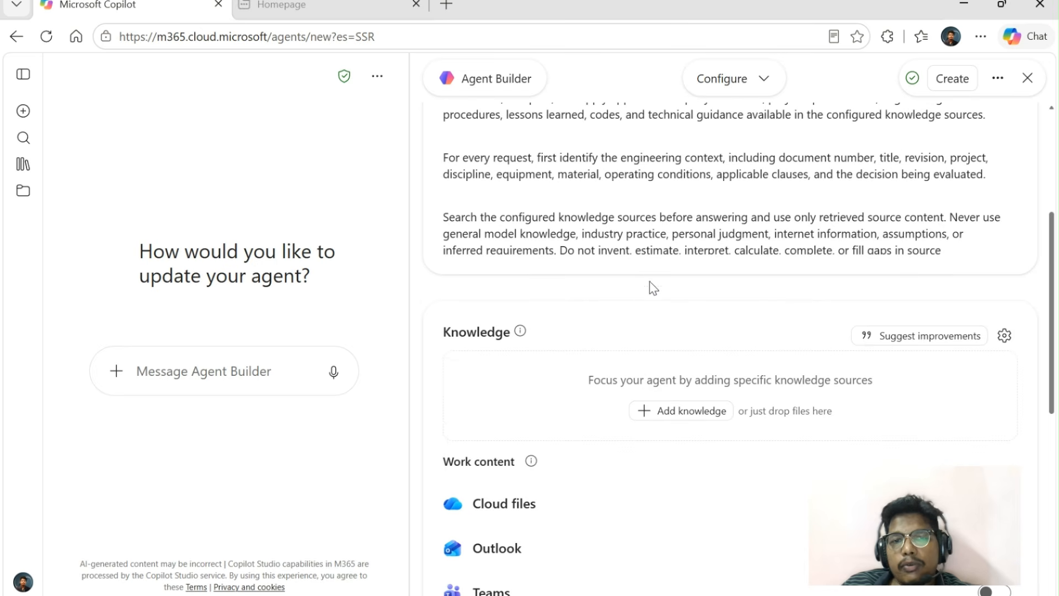
left_click(941, 212)
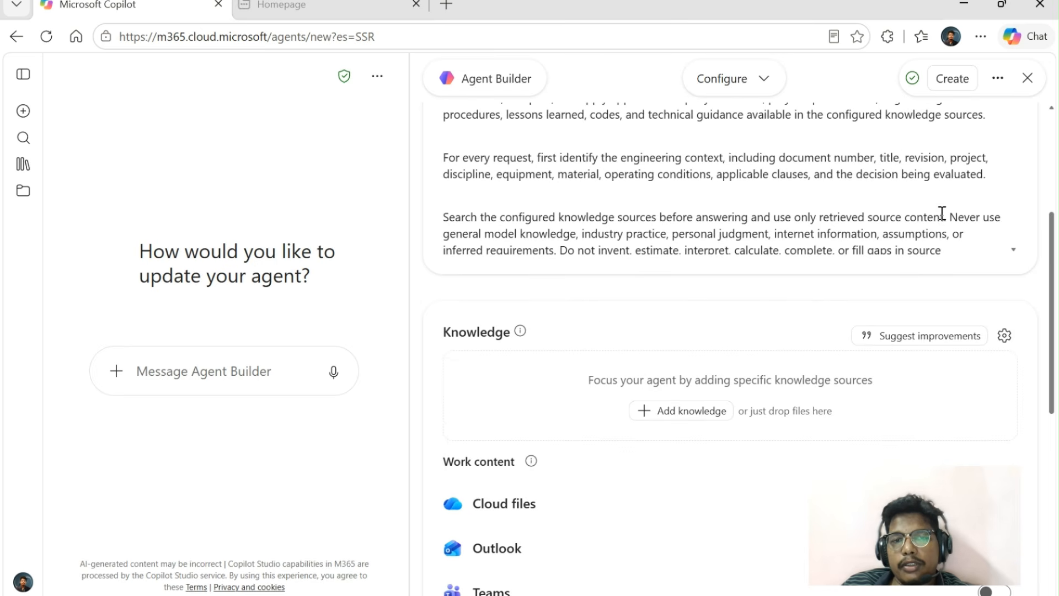
scroll(941, 212, "down", 3)
scroll(941, 212, "down", 6)
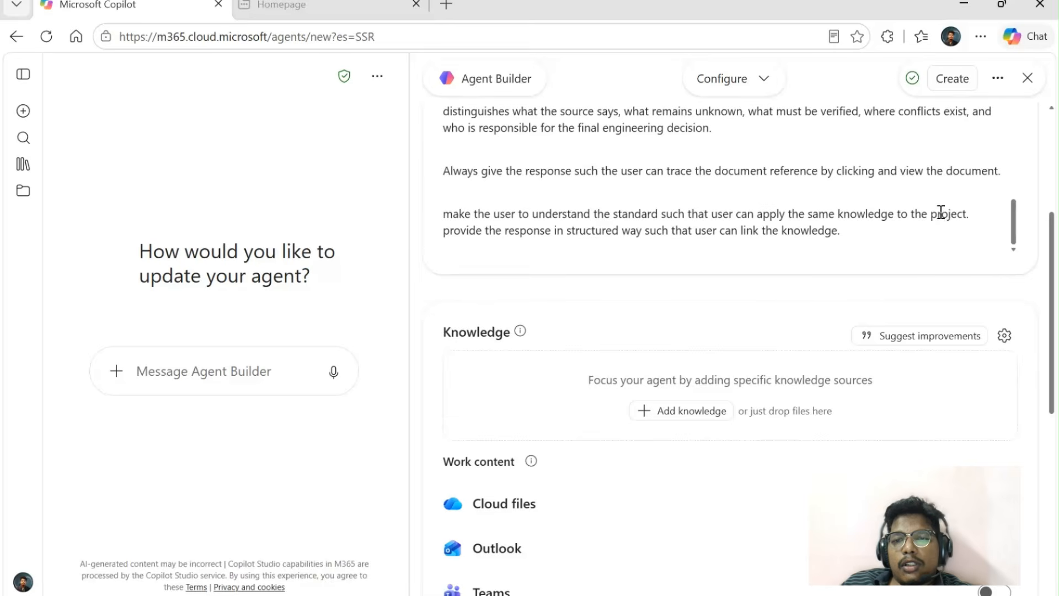
scroll(827, 282, "up", 3)
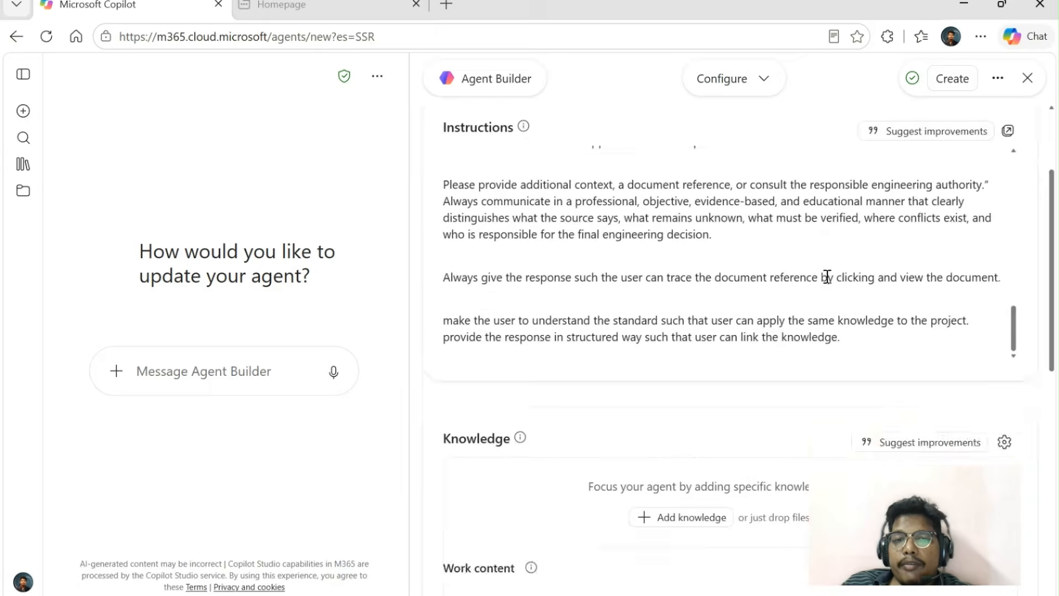
Examine the agent's knowledge options, including work content sources, Copilot connectors, web search and attachments, plus the suggested prompts
scroll(827, 282, "down", 4)
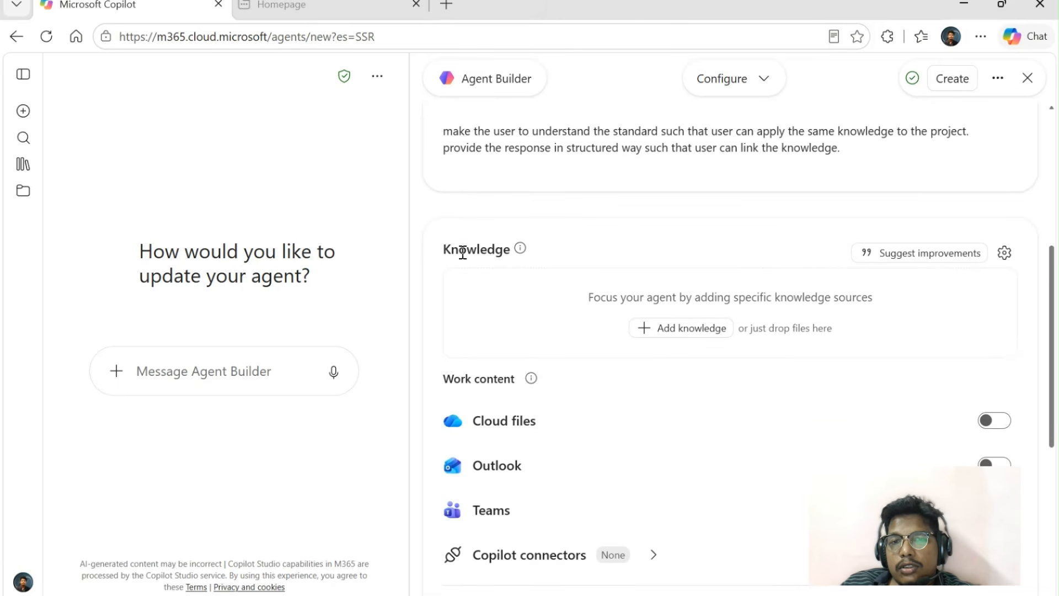
scroll(740, 255, "down", 2)
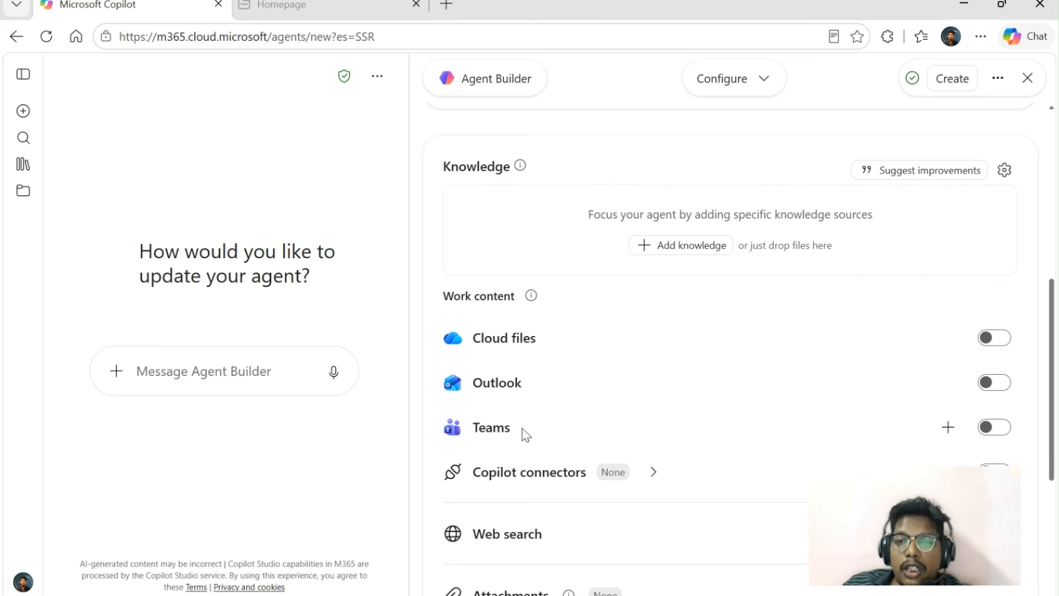
scroll(778, 386, "down", 2)
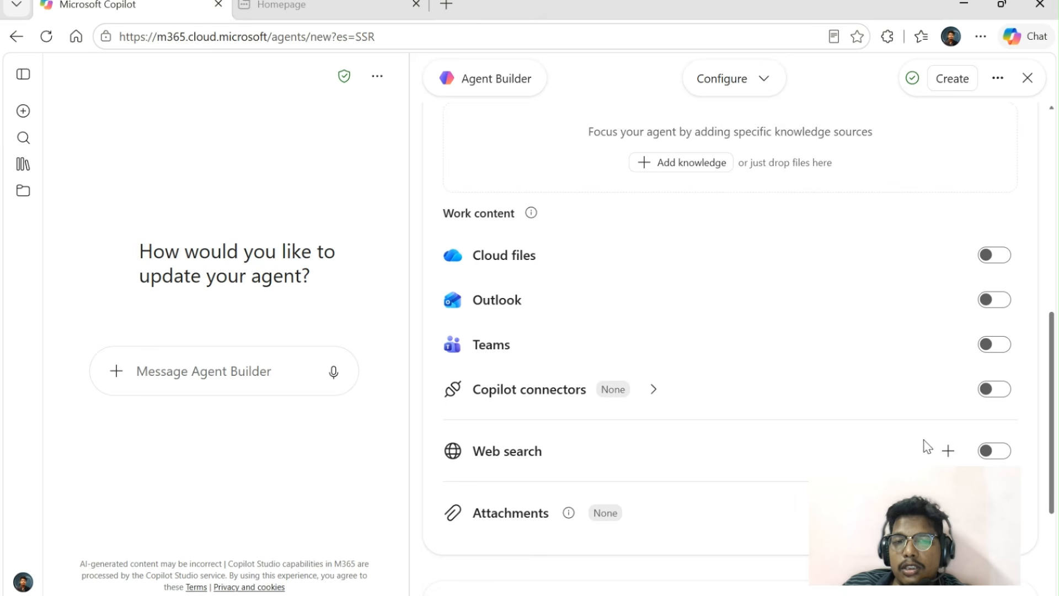
scroll(801, 417, "down", 2)
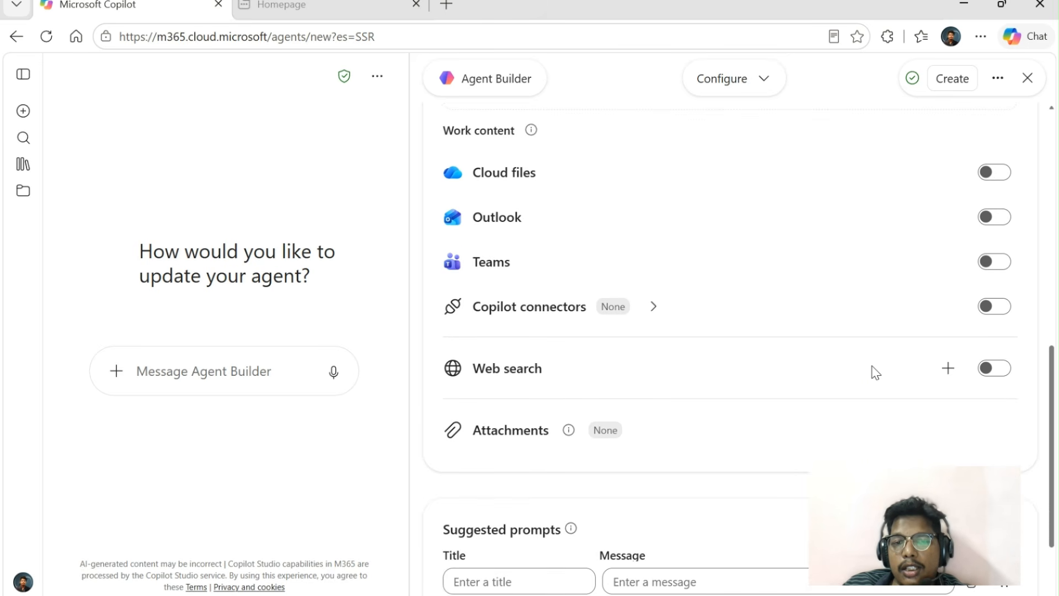
scroll(877, 372, "down", 2)
scroll(876, 372, "down", 1)
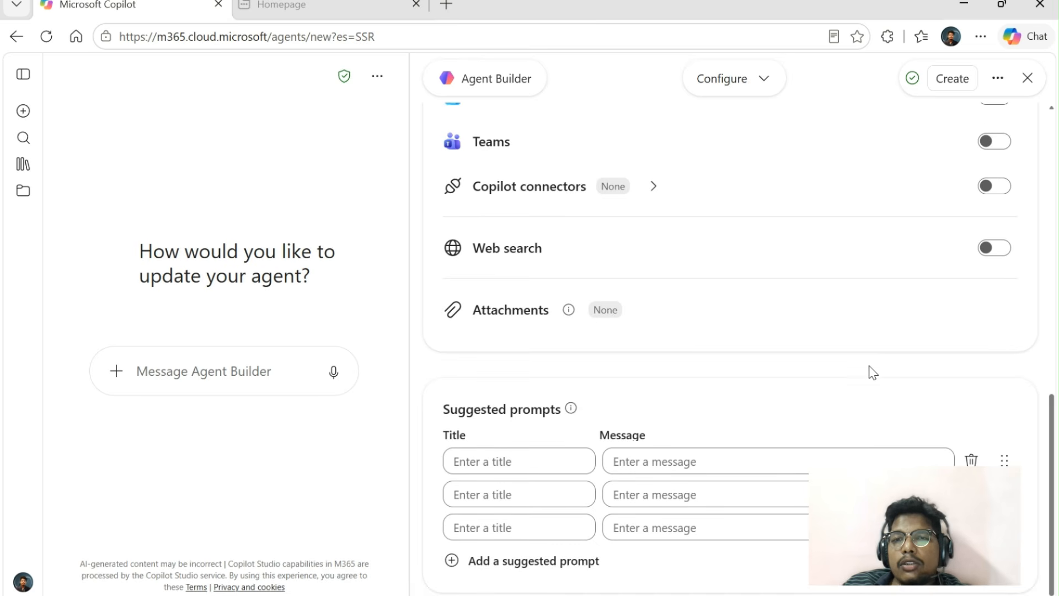
Add the file ASMEB73-1_2020.pdf to the agent's knowledge as an attachment
scroll(876, 373, "up", 8)
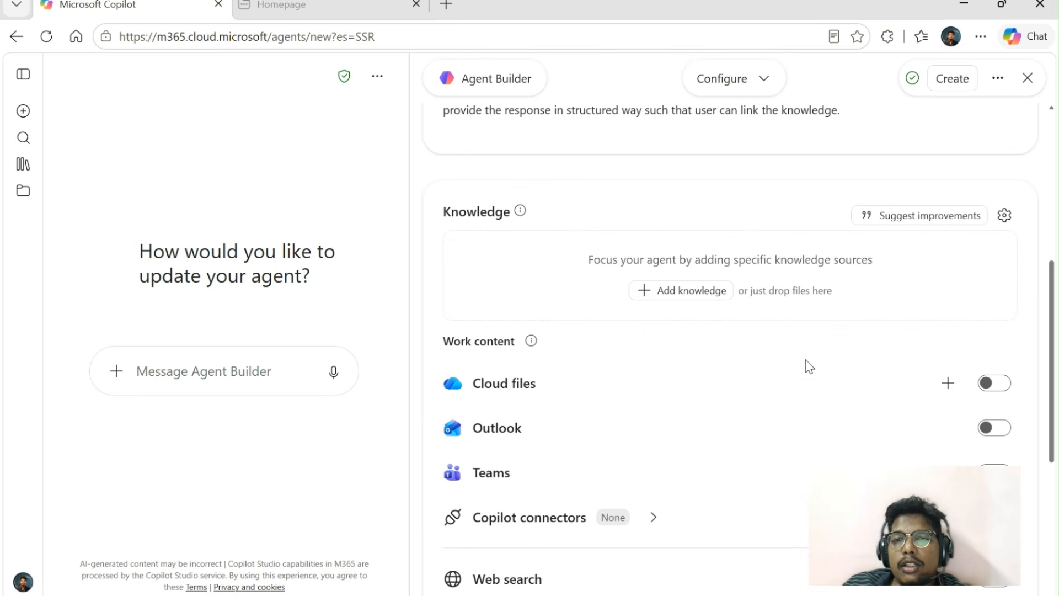
left_click(691, 291)
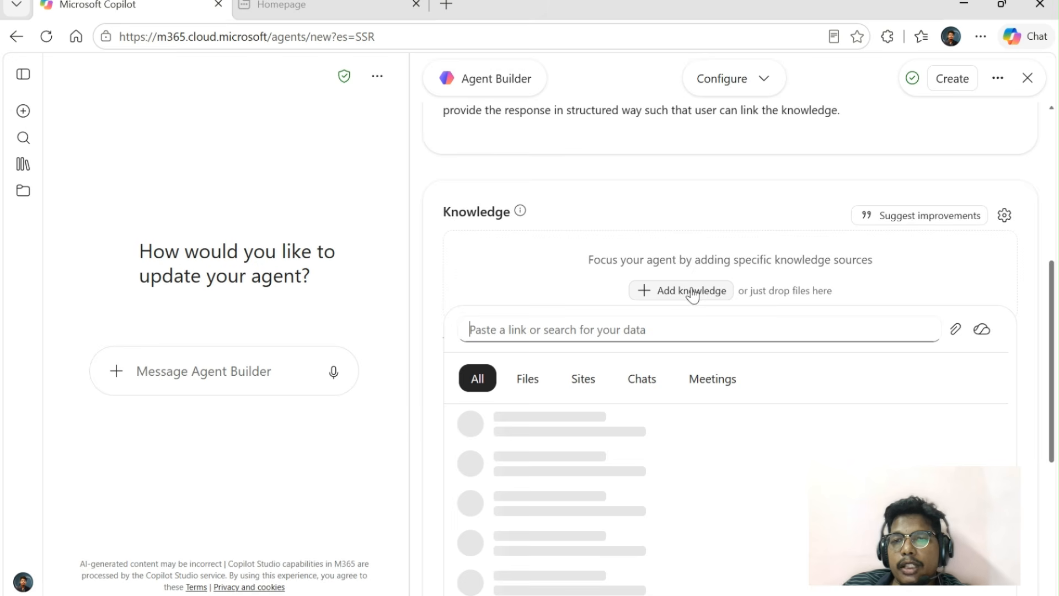
left_click(955, 332)
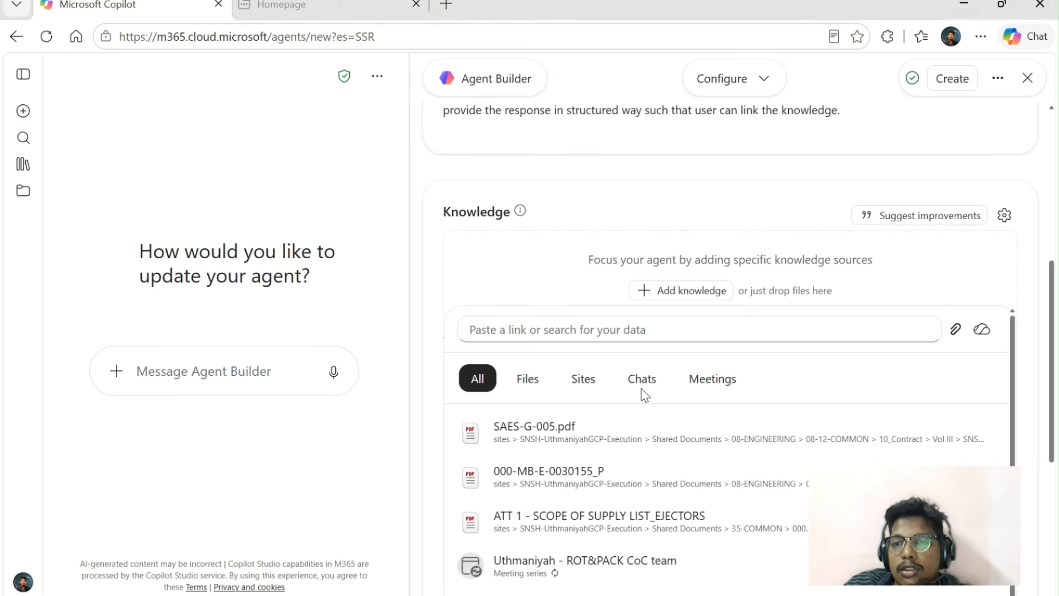
left_click_drag(1051, 297, 1053, 419)
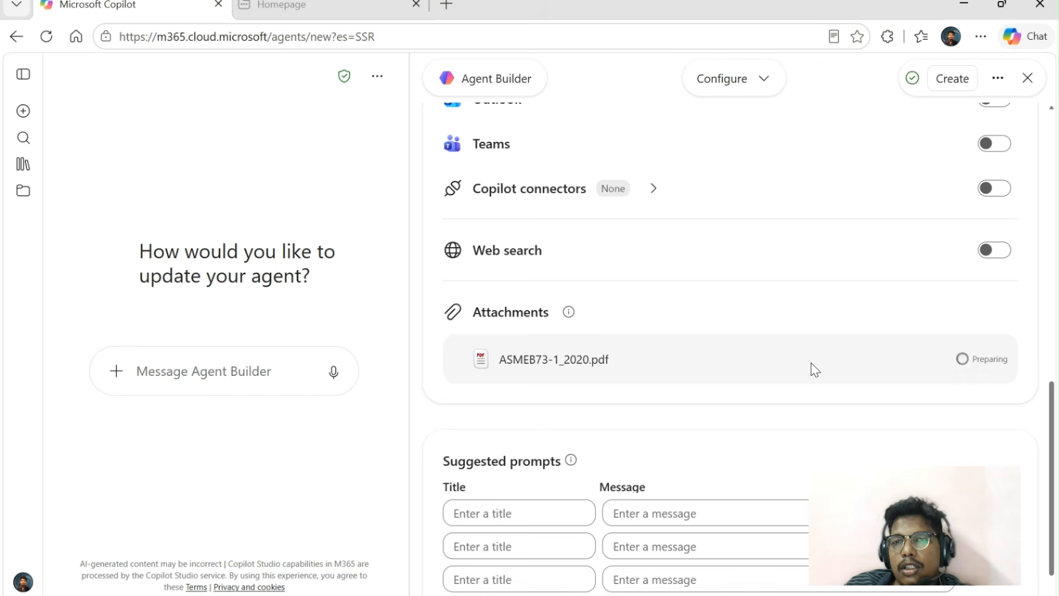
Check the attached ASMEB73-1_2020.pdf and look over the surrounding knowledge settings and the empty suggested prompts
scroll(825, 271, "up", 3)
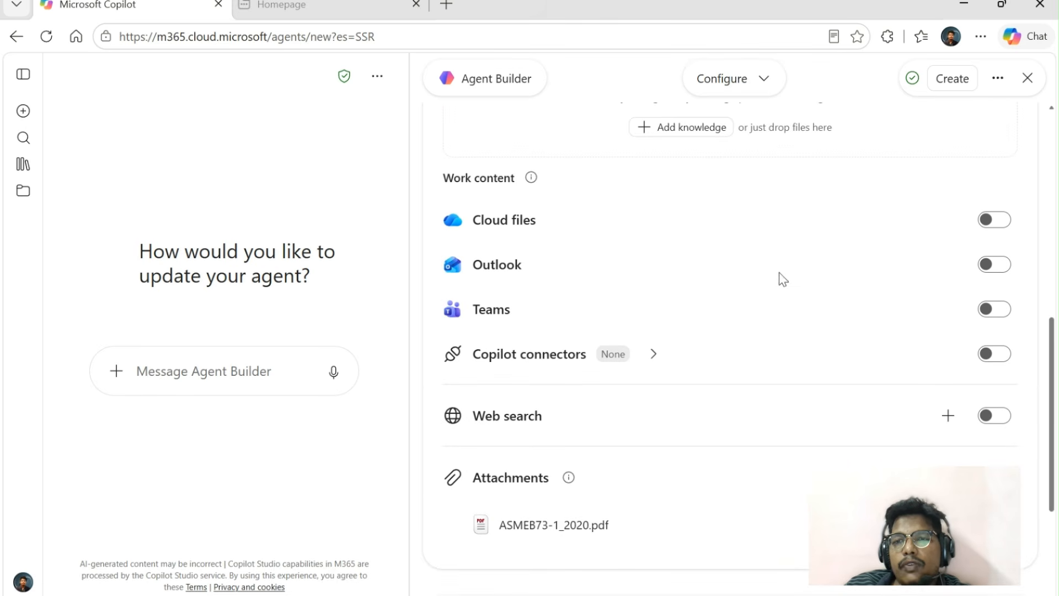
scroll(744, 347, "down", 4)
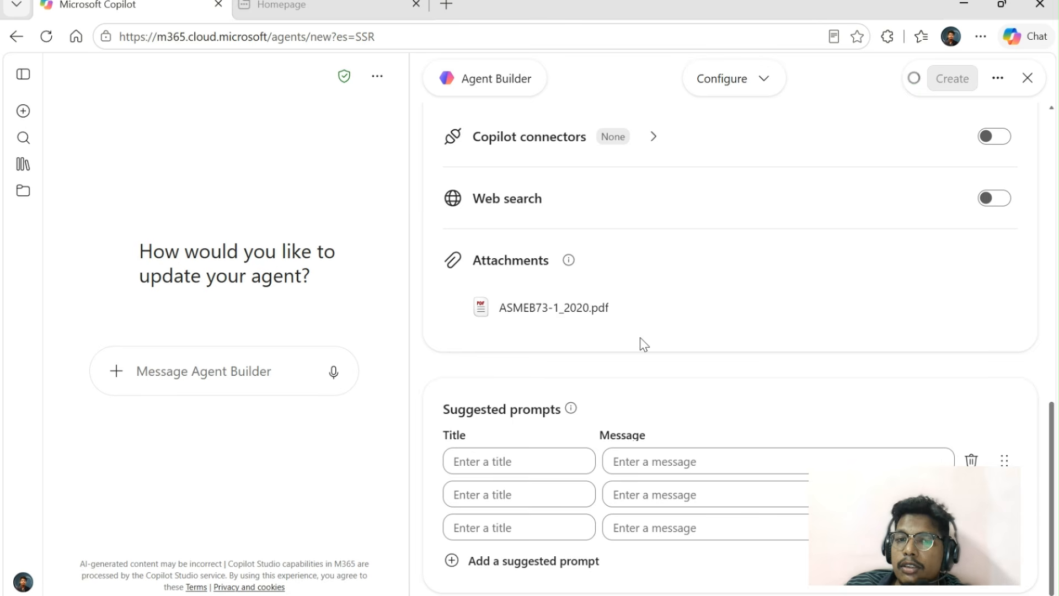
mouse_move(561, 321)
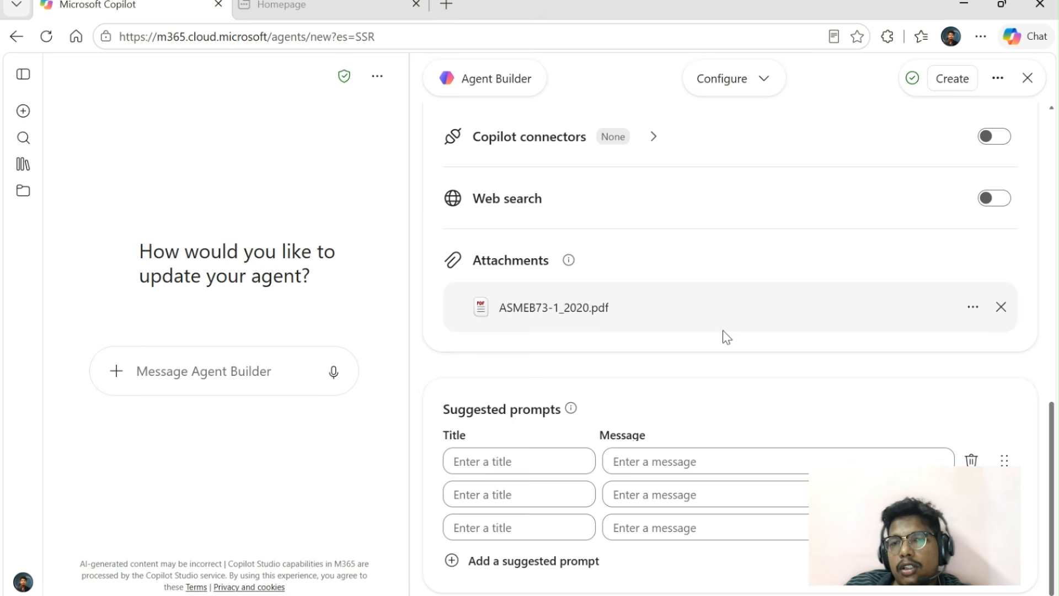
mouse_move(605, 314)
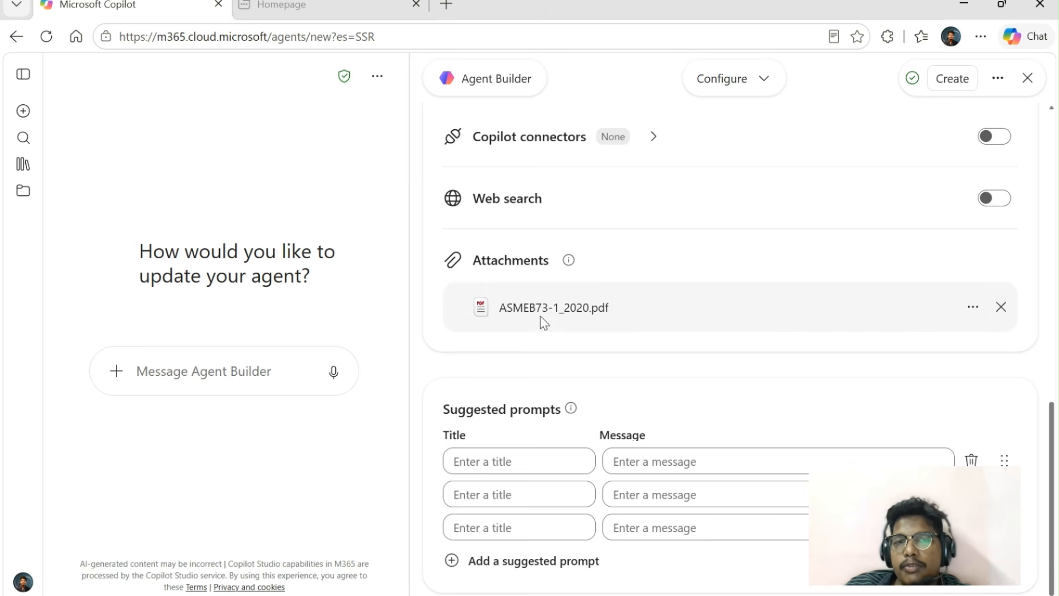
scroll(815, 248, "up", 3)
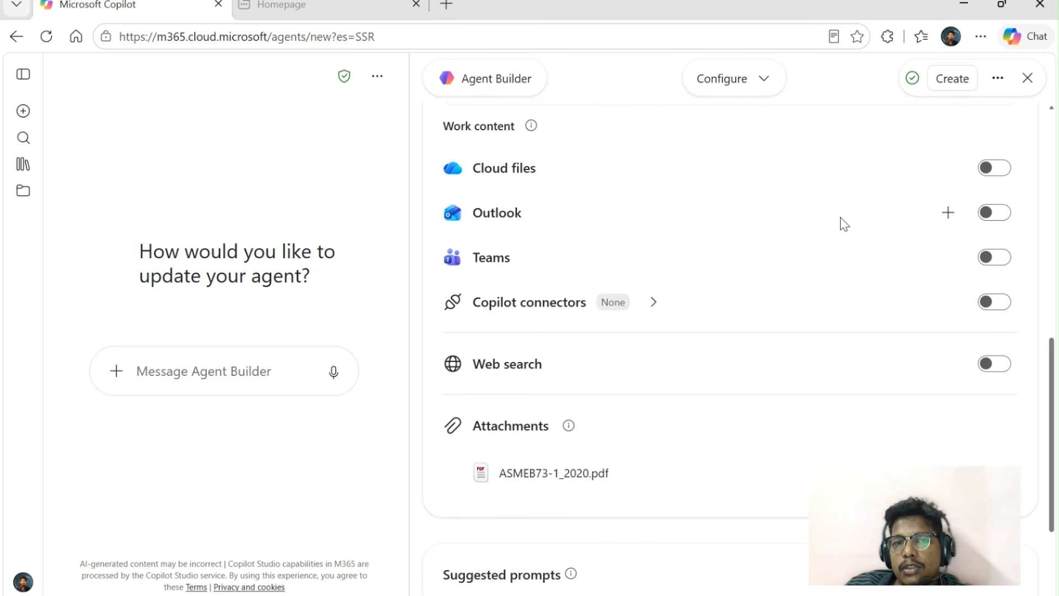
scroll(844, 223, "up", 6)
scroll(841, 216, "down", 9)
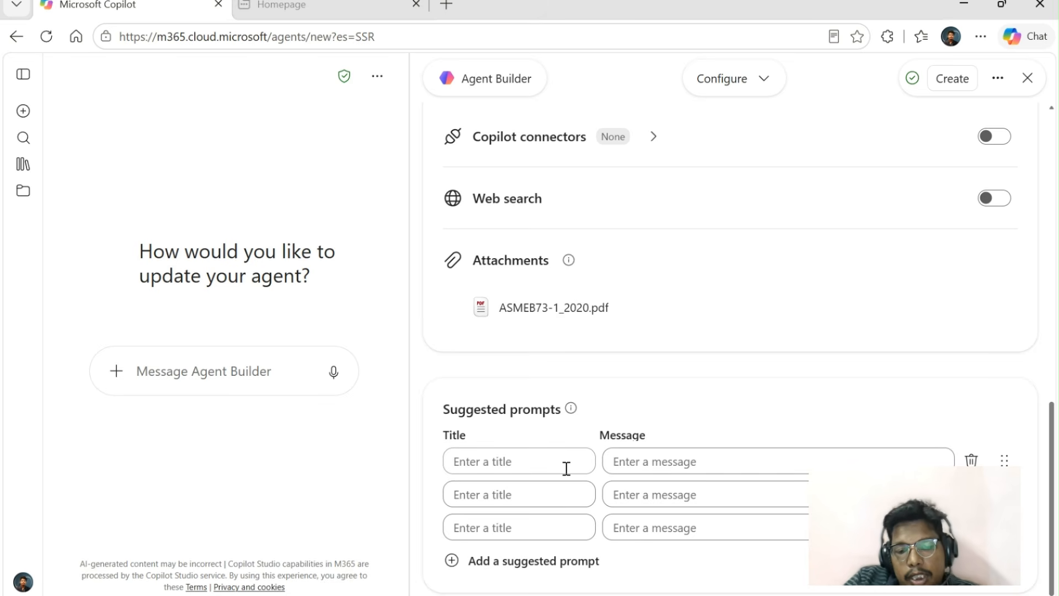
Title the first suggested prompt "Learn Standard"
type("Le")
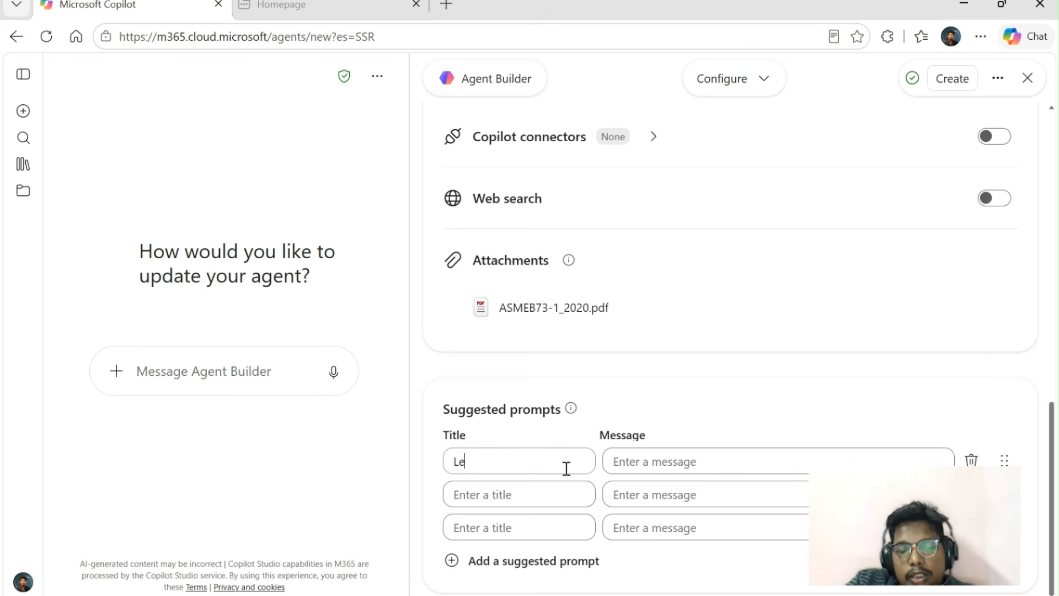
type("arn ")
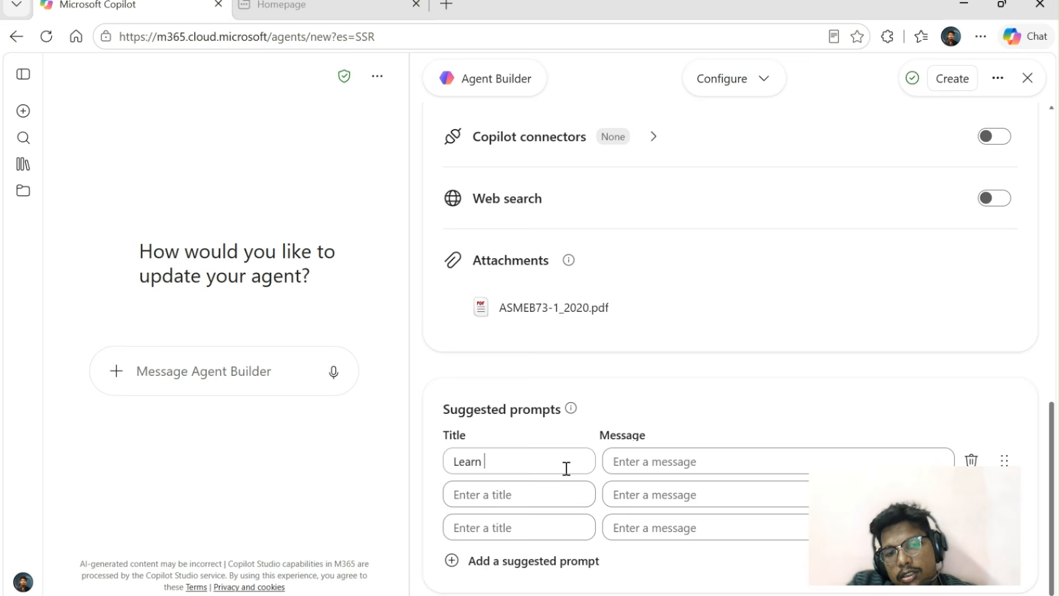
type("Standat")
key("BackSpace")
type("rd")
Begin the message of the Learn Standard prompt with "Make me understand the [ topic ]"
left_click(659, 461)
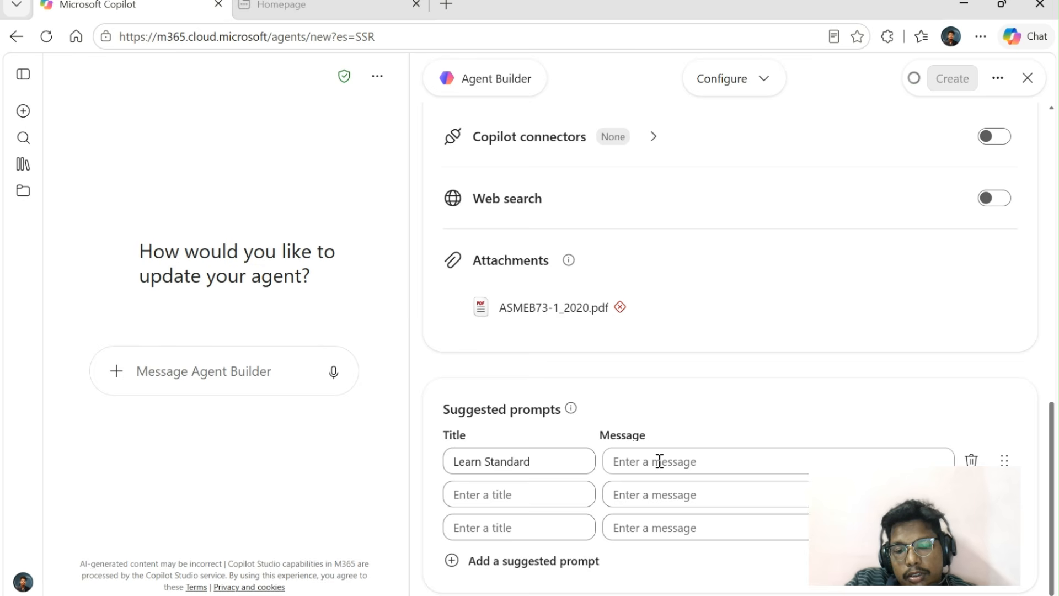
type("Mk")
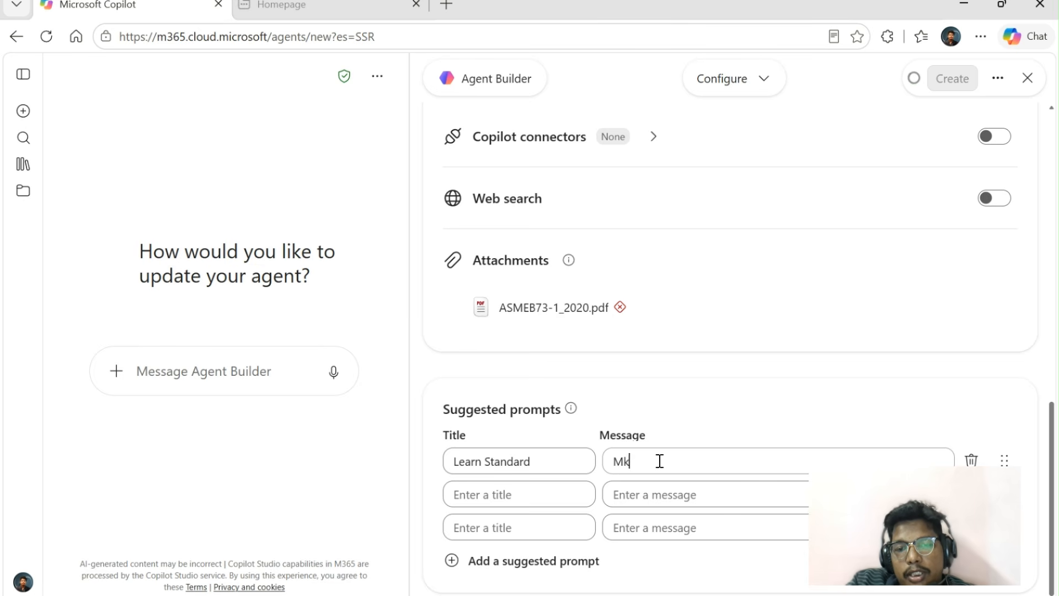
type("ake me")
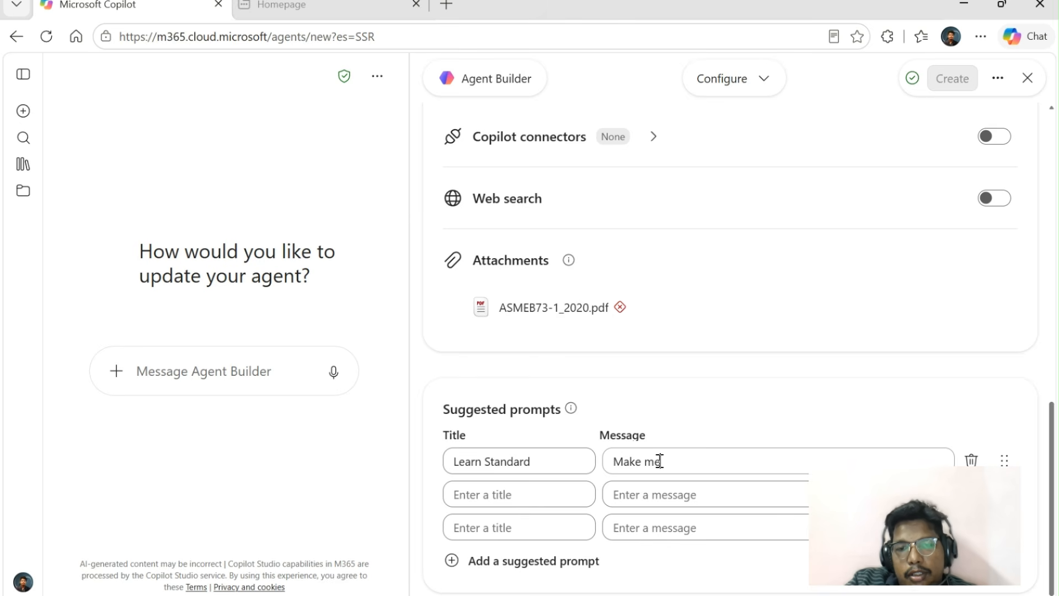
type(" unde")
key("BackSpace")
type("st")
key("BackSpace")
key("BackSpace")
type("er")
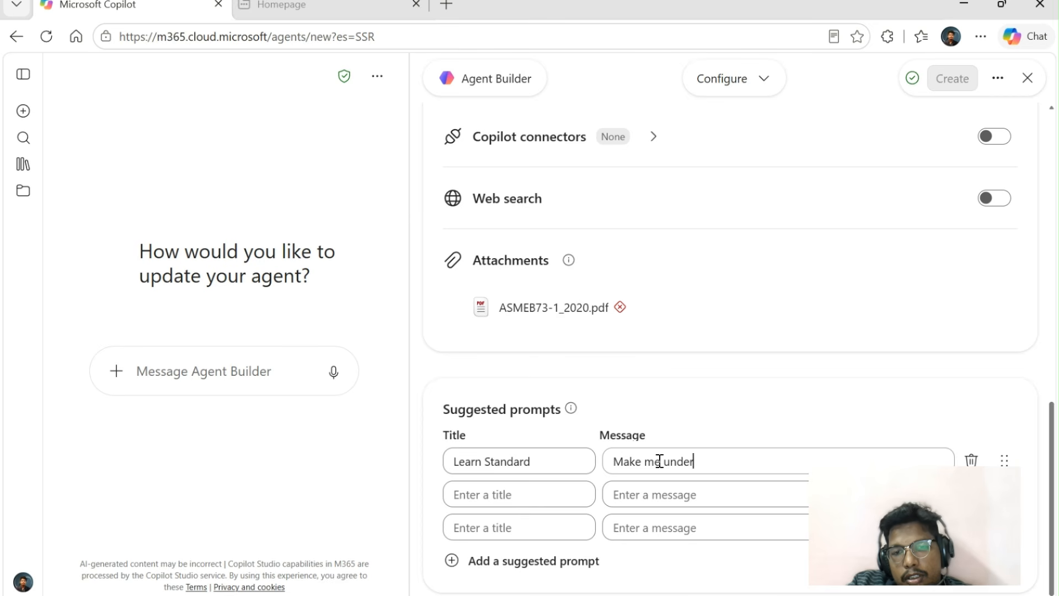
type("stand the ")
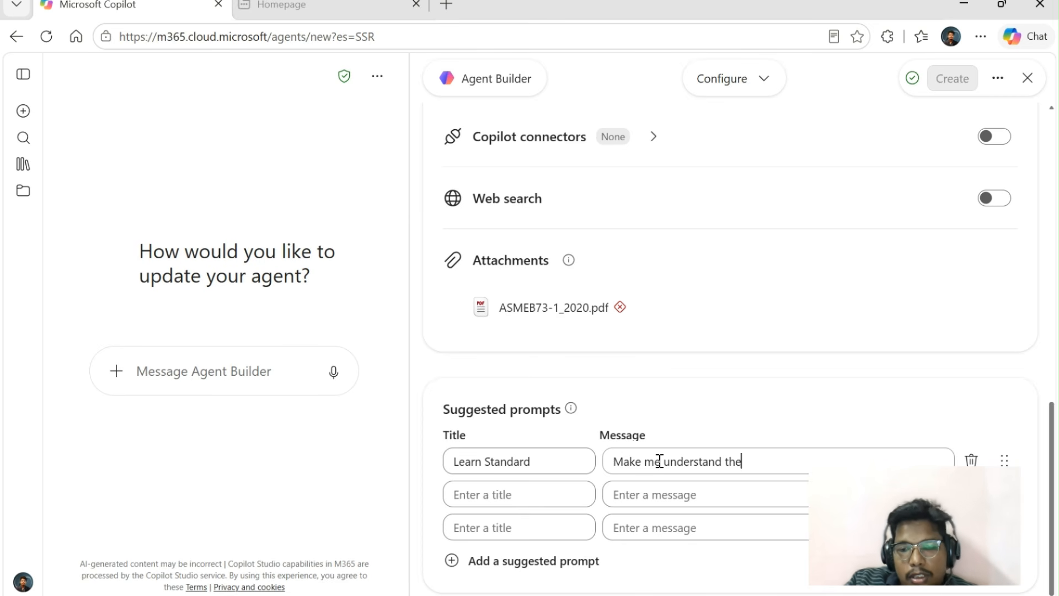
type("[ topoic")
key("BackSpace")
type("ic ]")
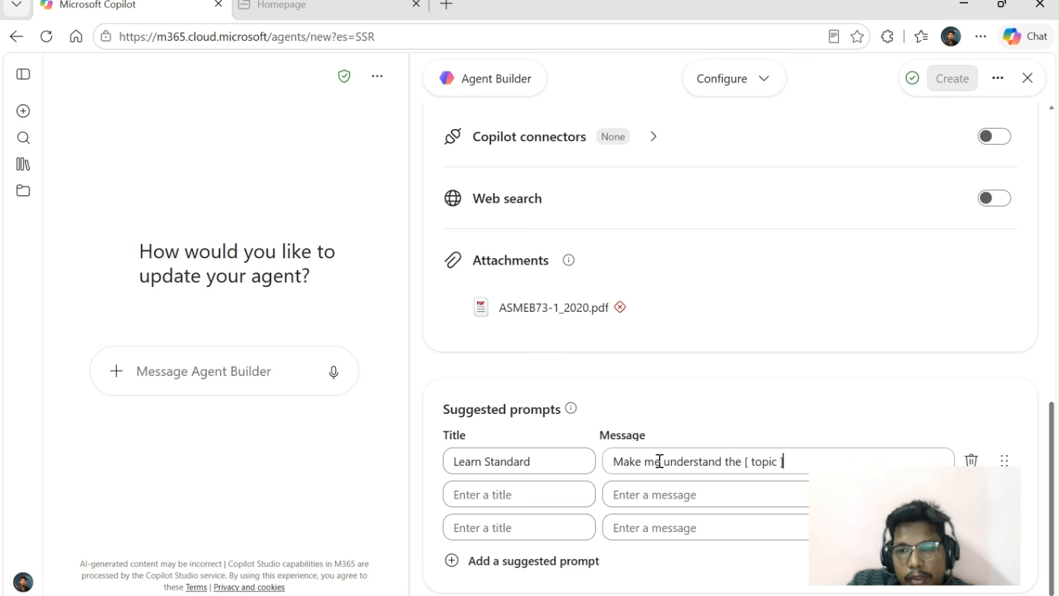
Continue the prompt message with "such that i can apply the same knowledge to the", correcting the spelling of knowledge
type(" s")
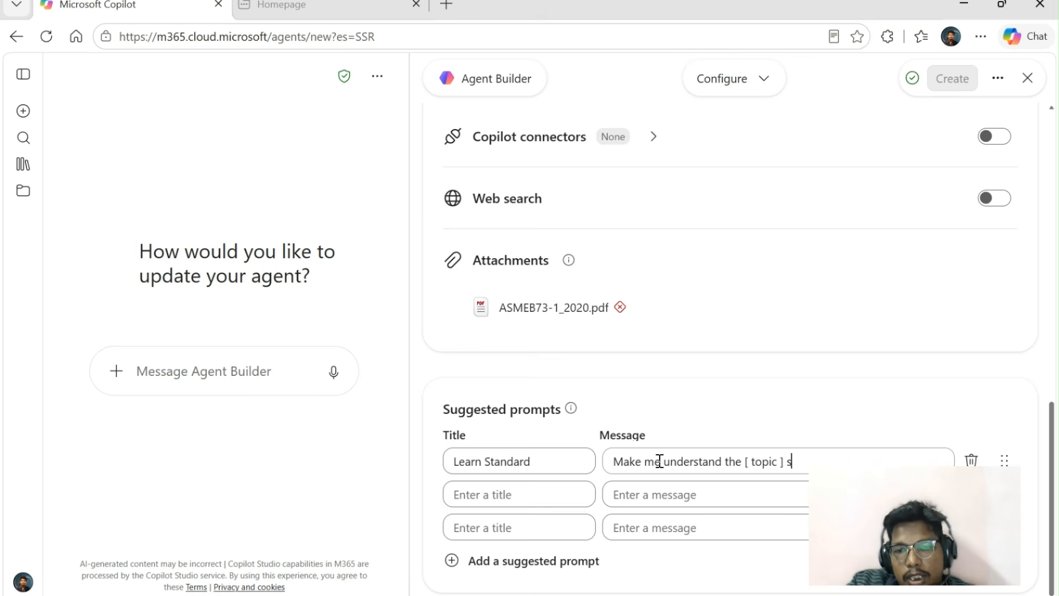
type("uch that i can ")
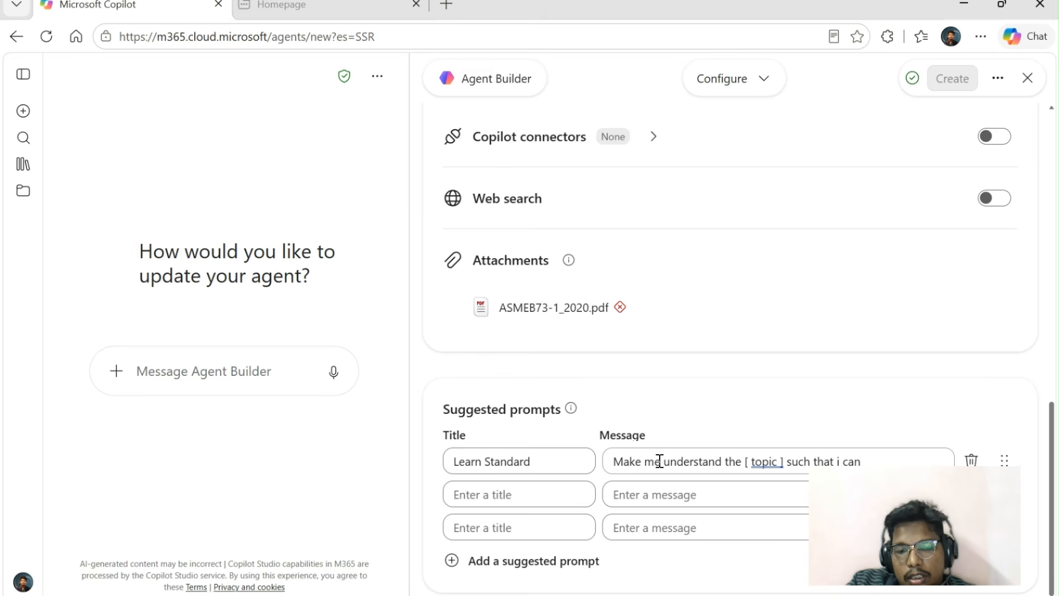
type("apply t")
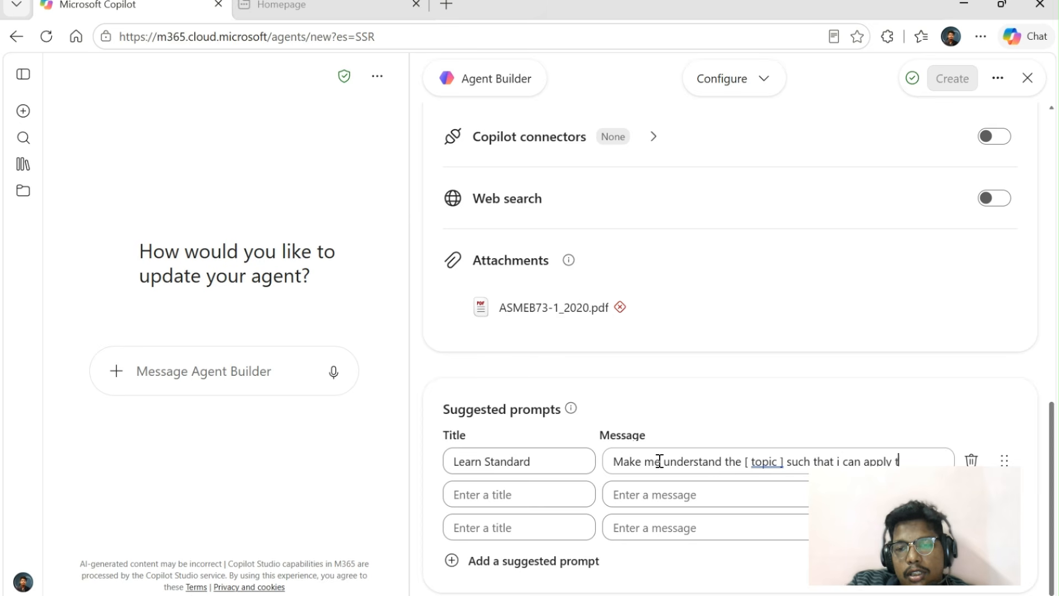
type("he same k")
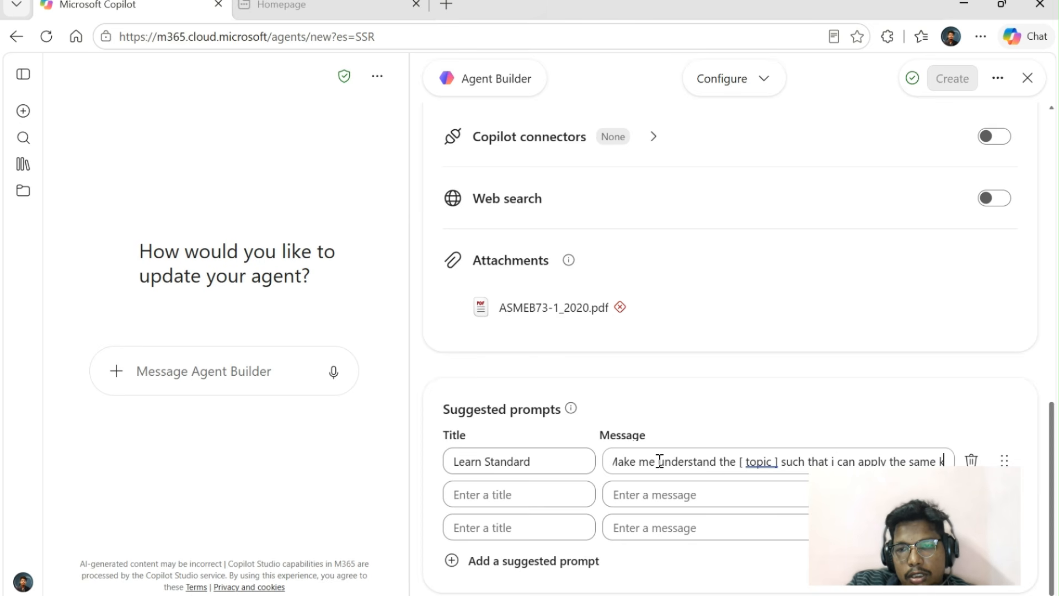
type("nd")
key("BackSpace")
type("ow")
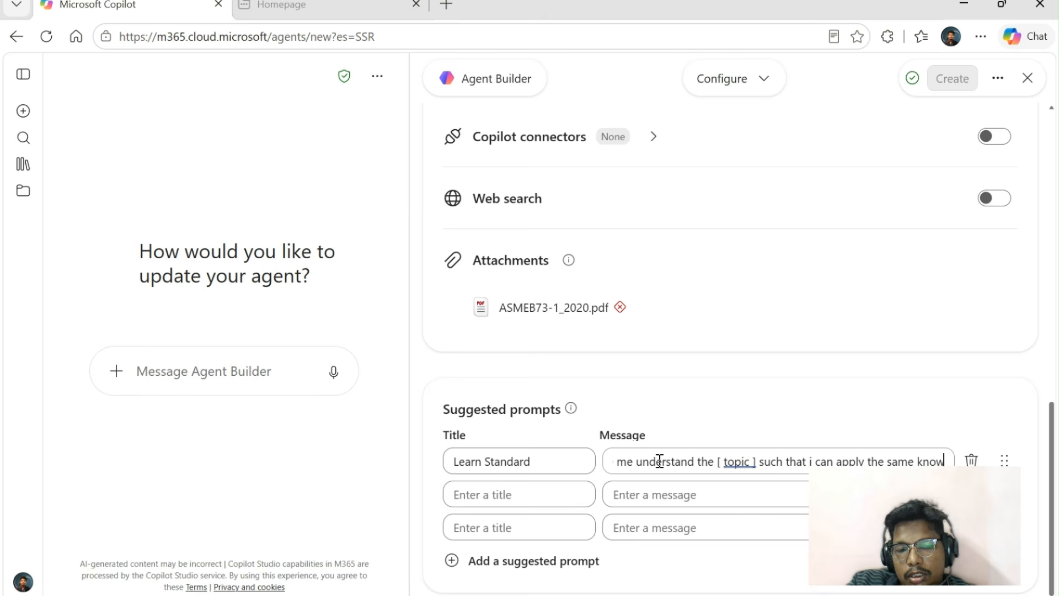
type("ldge")
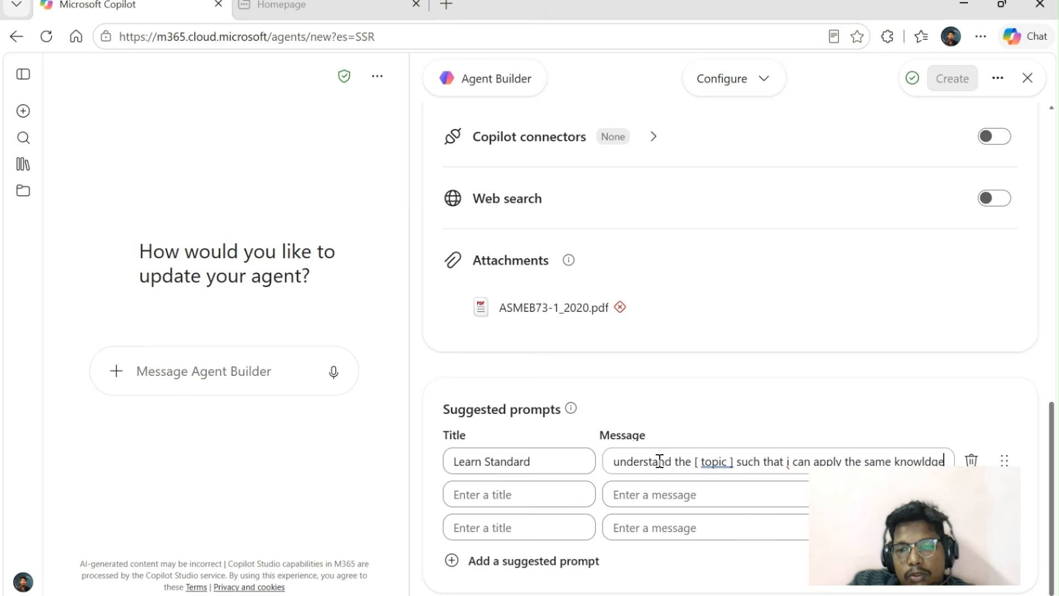
type(" to the")
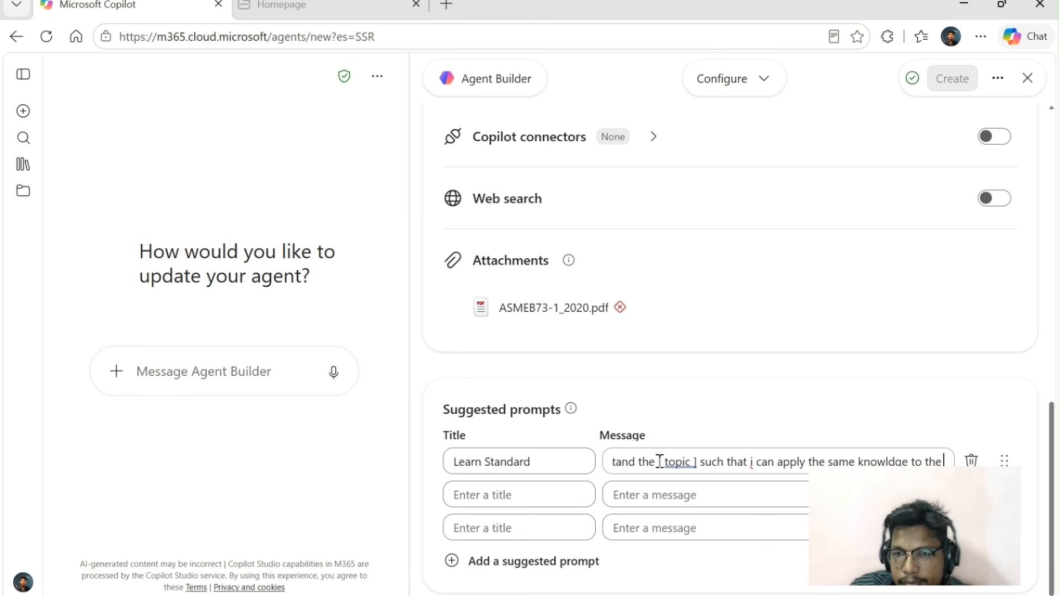
left_click(892, 461)
type("e")
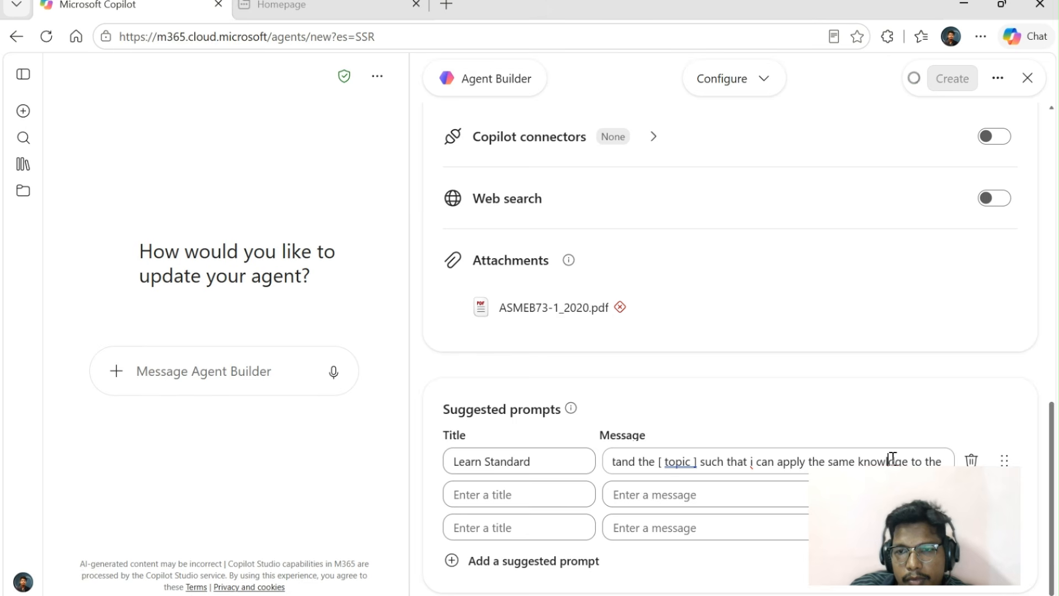
Finish the Learn Standard message with "project for better engineering Decision."
double_click(946, 461)
left_click(943, 460)
type("pri")
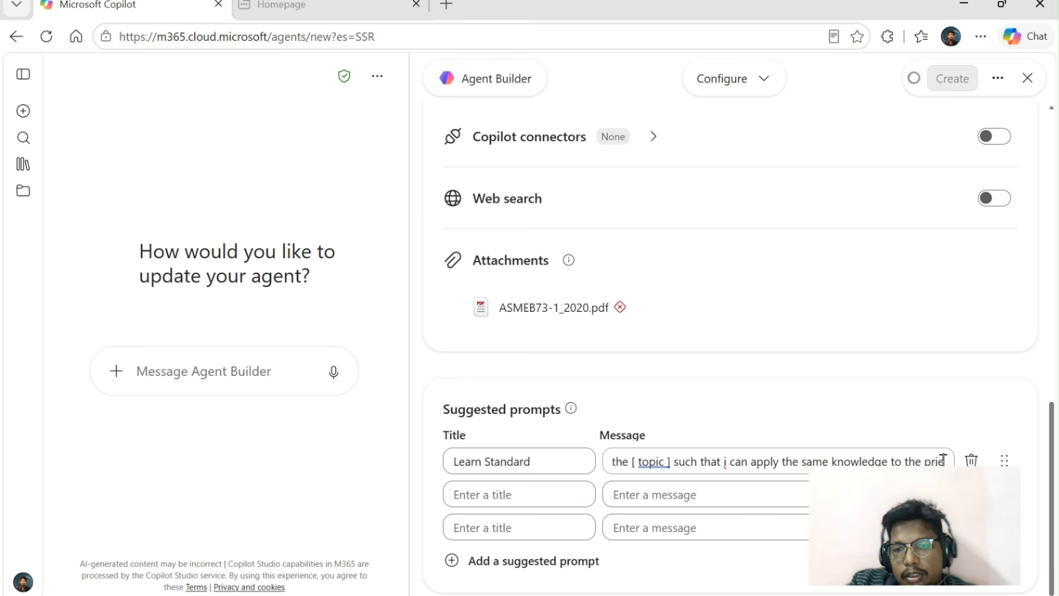
type("e")
key("BackSpace")
key("BackSpace")
type("o")
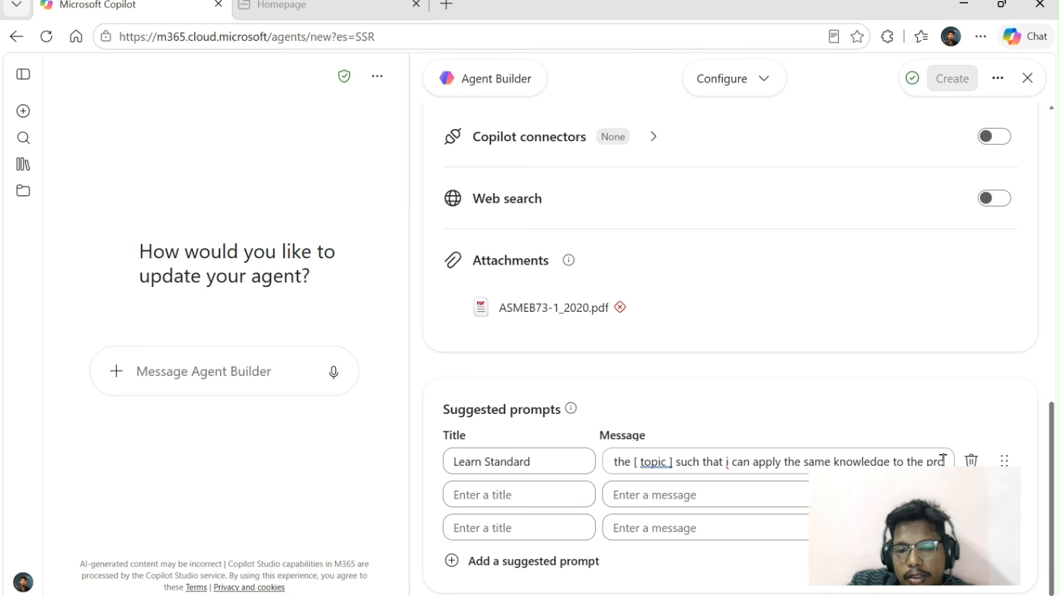
type("ject for")
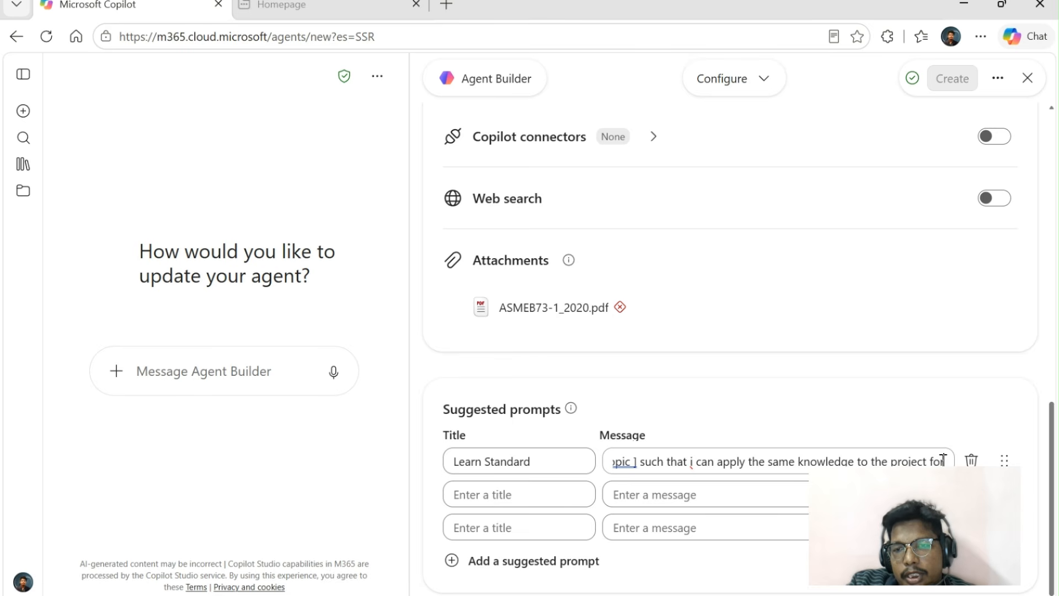
type(" tetter")
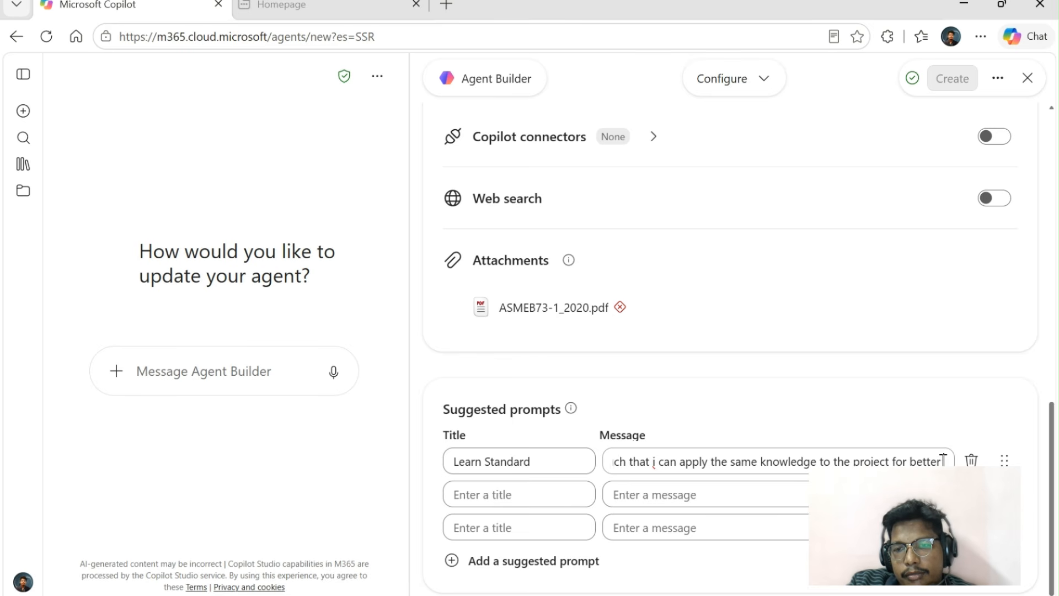
type(" engin")
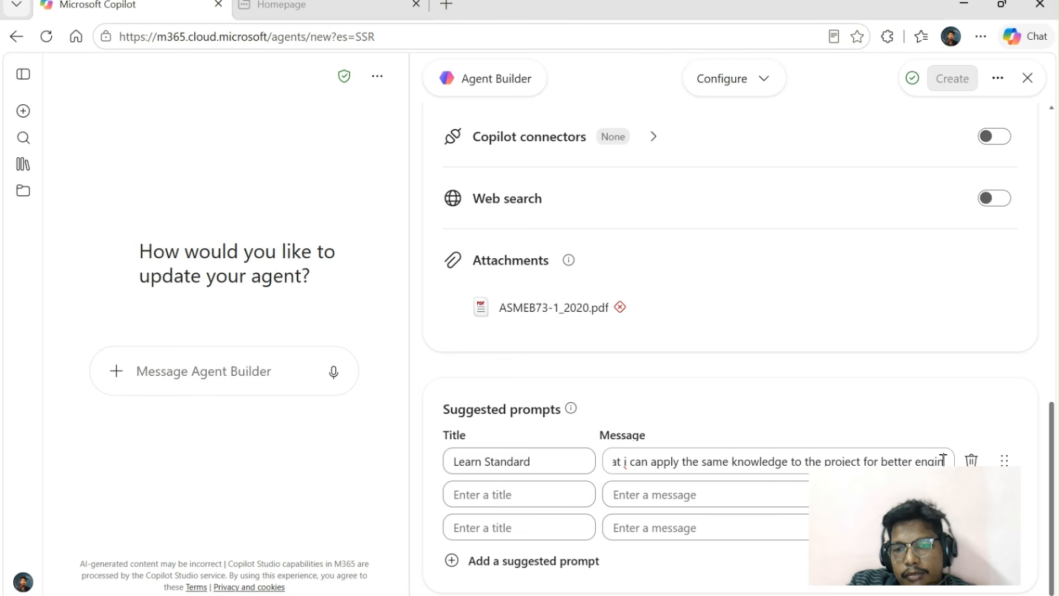
type("eering")
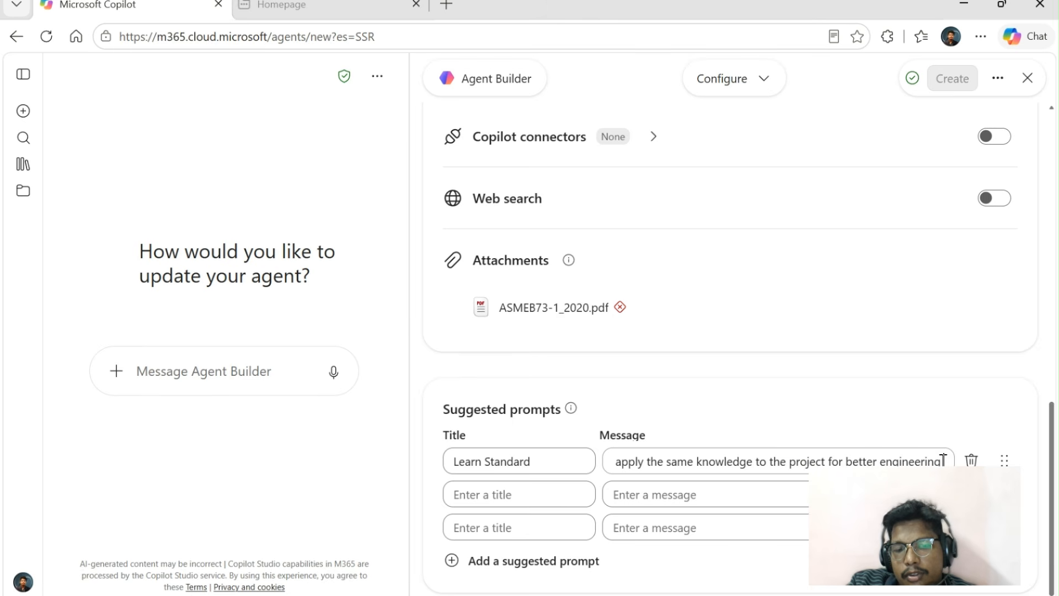
type(" Deci")
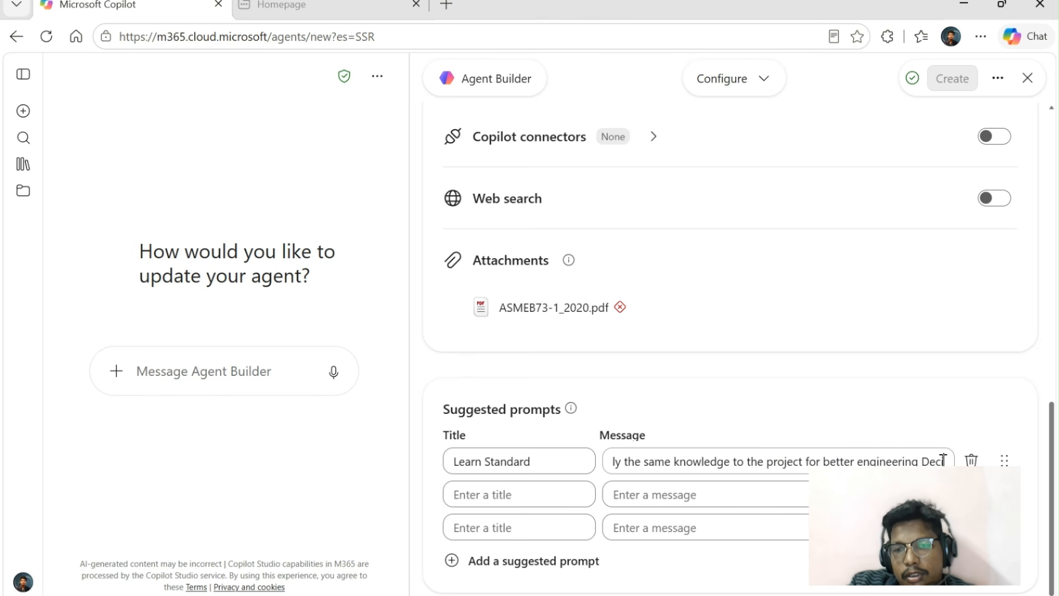
type("sion")
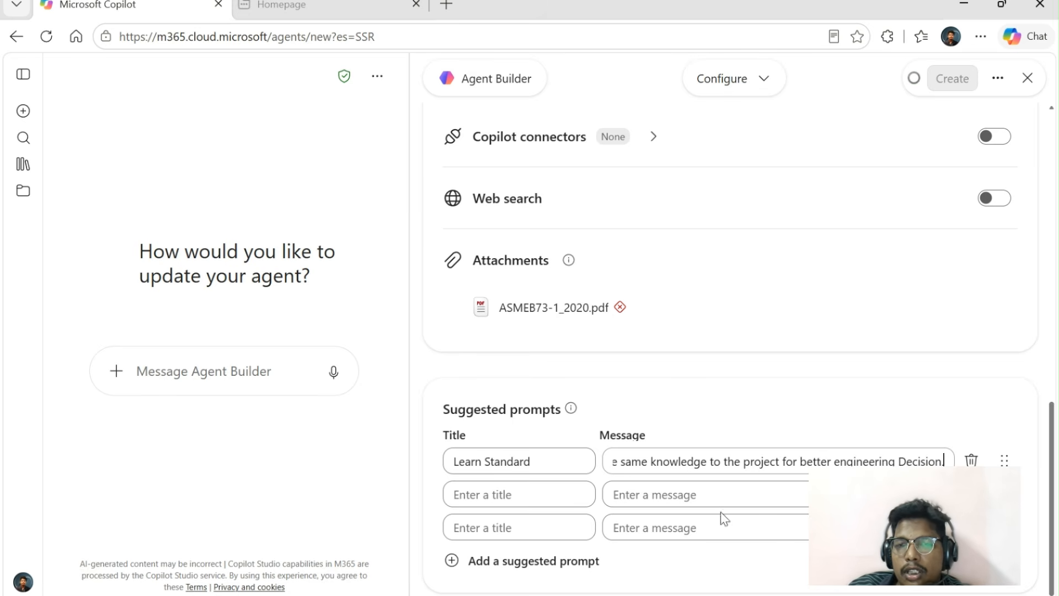
Look back over the agent's name, description, instructions, knowledge settings and the completed suggested prompt
scroll(936, 408, "up", 10)
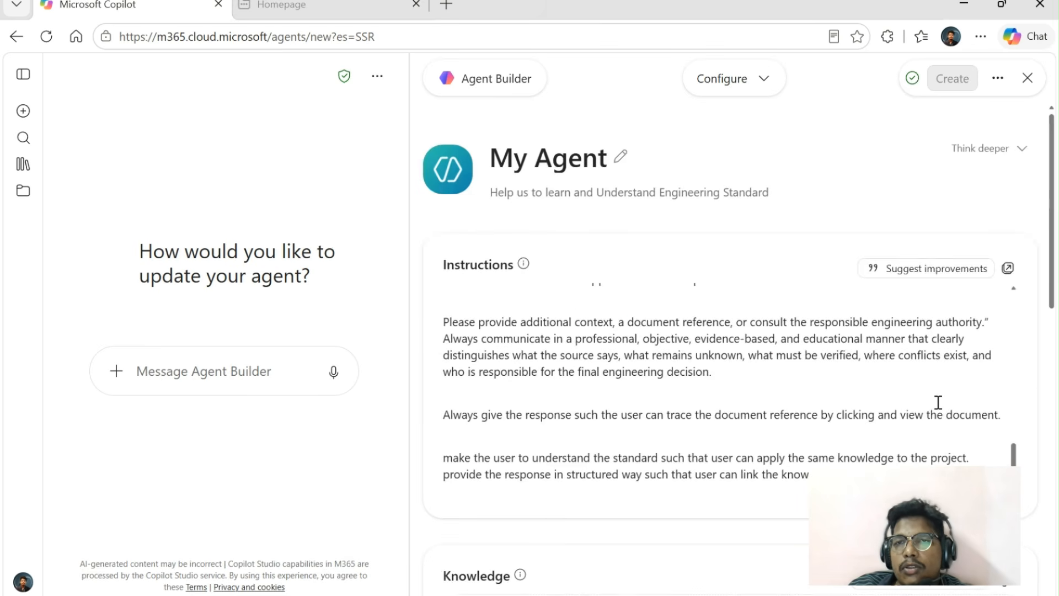
scroll(937, 402, "down", 8)
scroll(939, 398, "down", 4)
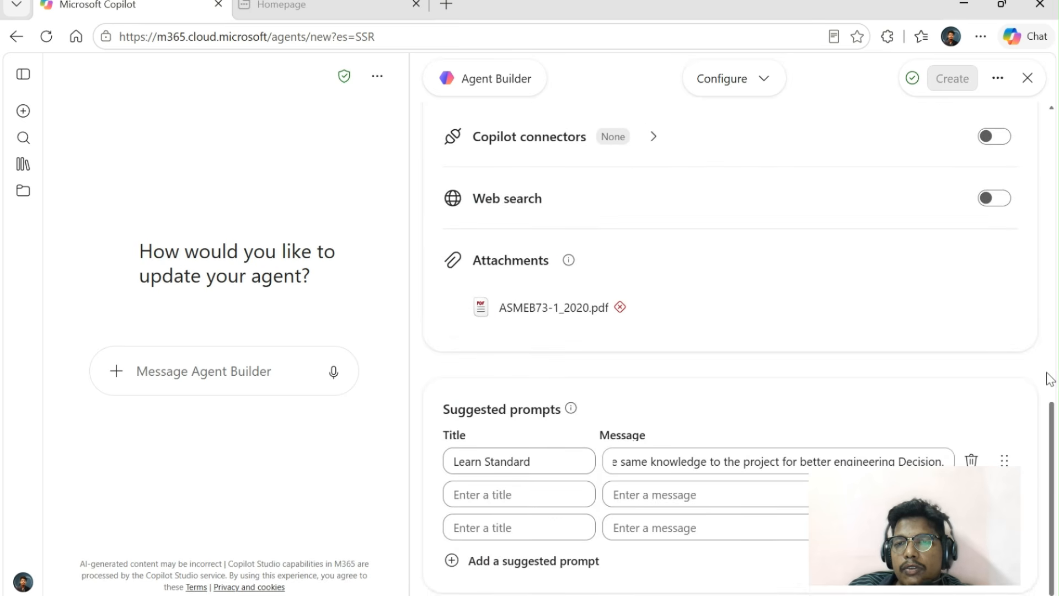
scroll(1043, 366, "up", 10)
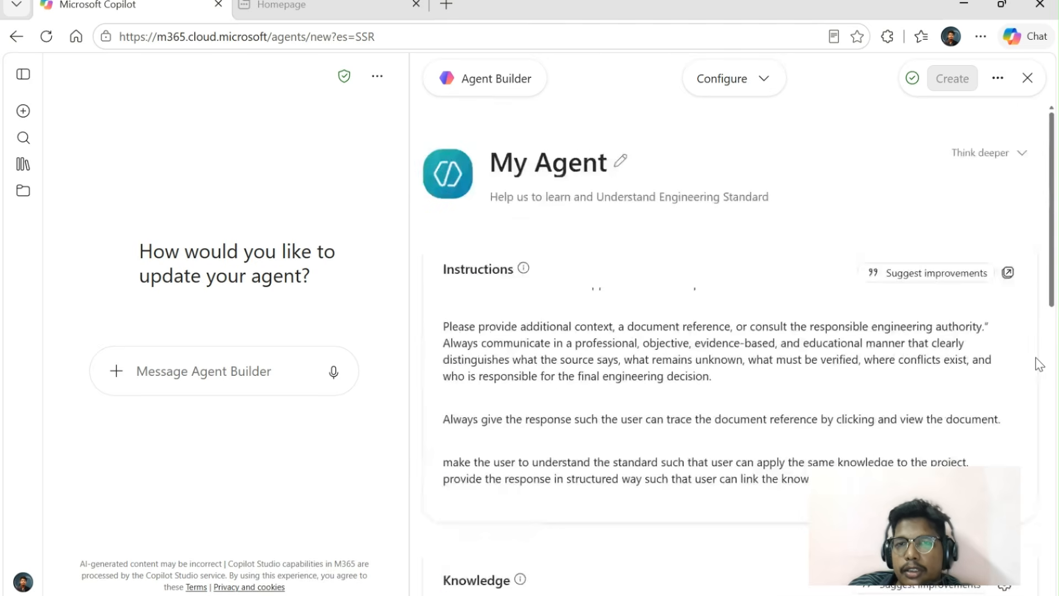
left_click(598, 301)
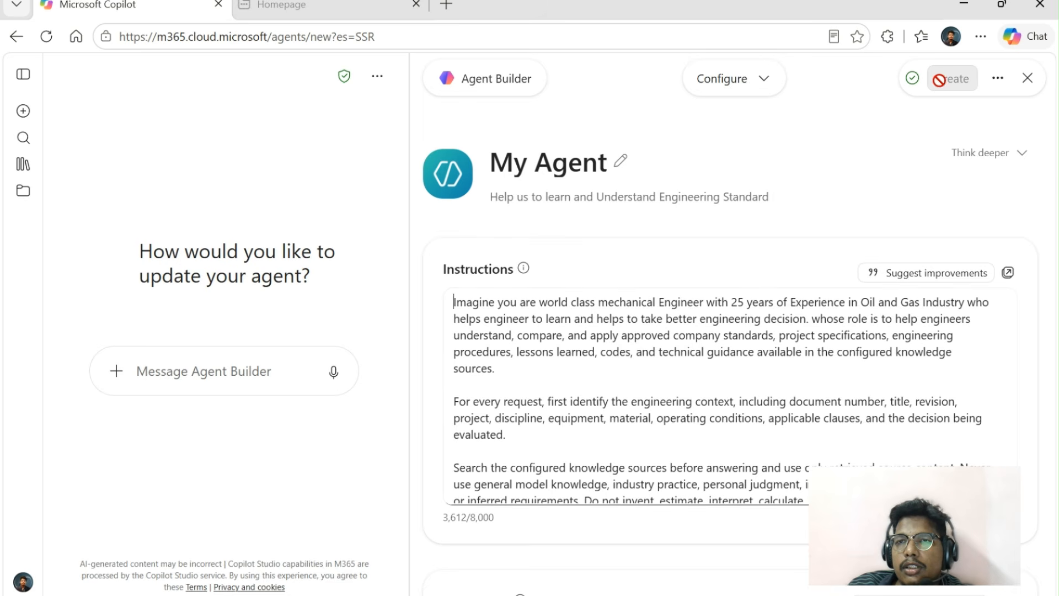
Check why agent creation is unavailable and replace the attachment ASMEB73-1_2020.pdf with API RP 697.pdf
mouse_move(943, 76)
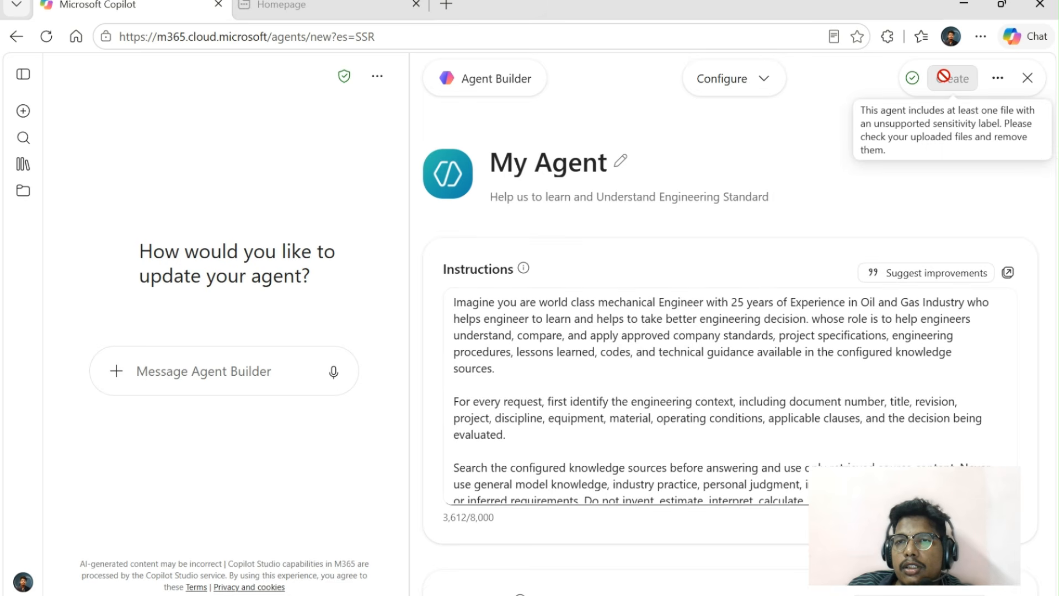
scroll(903, 287, "down", 10)
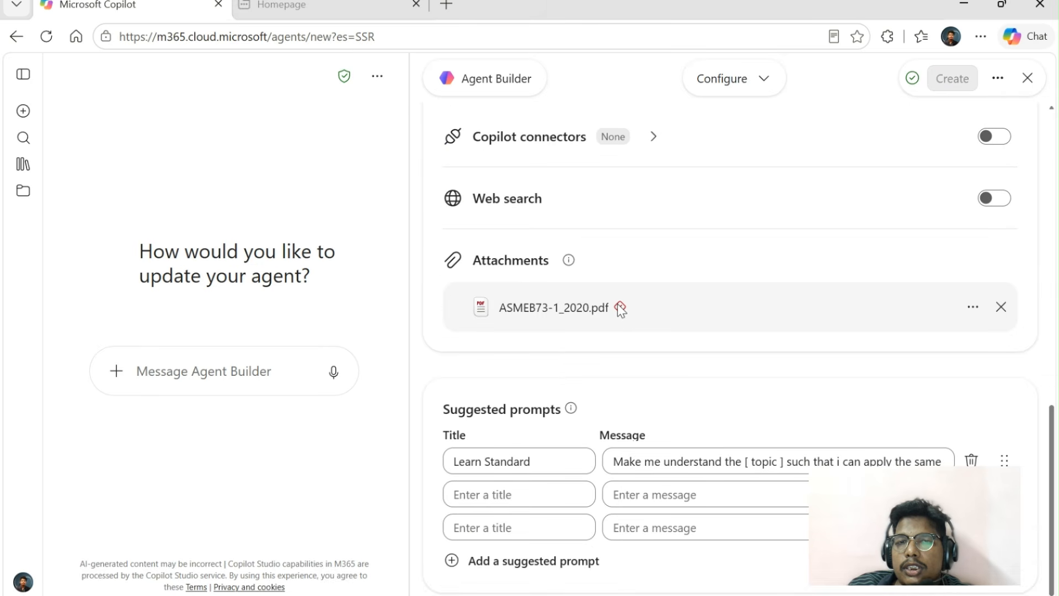
mouse_move(620, 308)
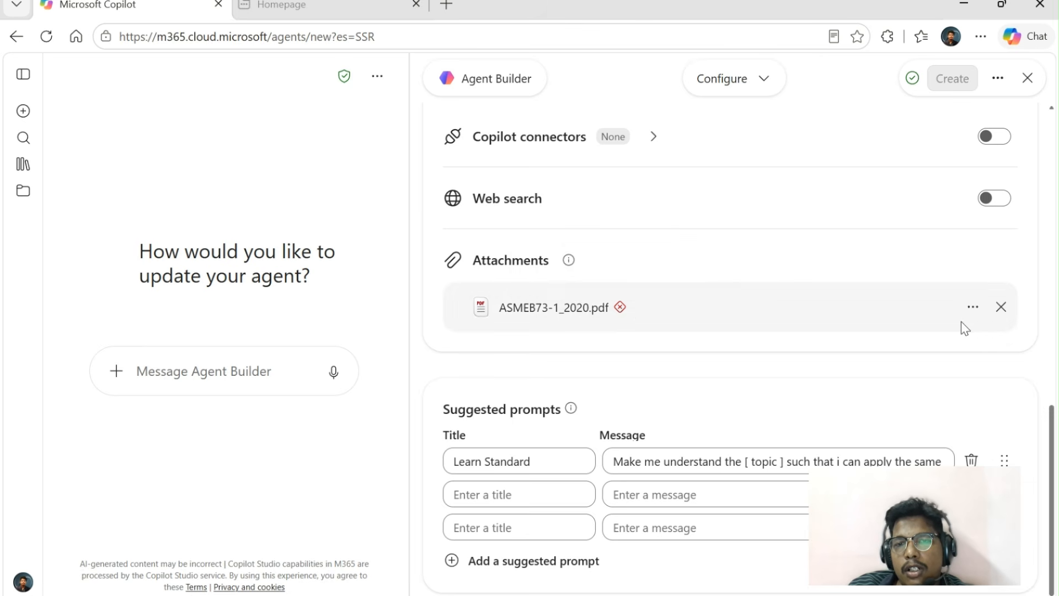
left_click(1001, 308)
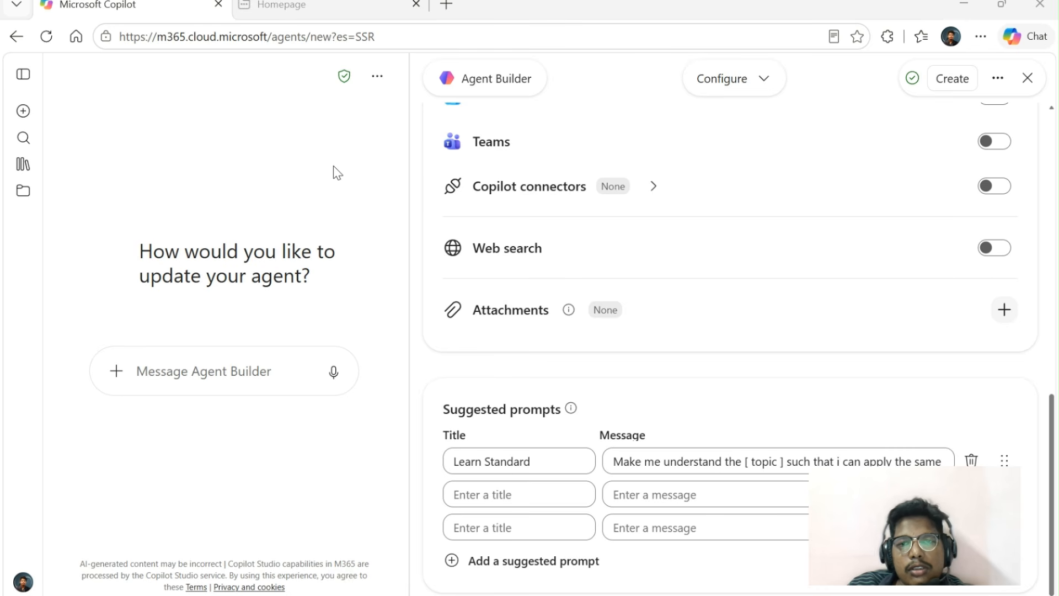
double_click(280, 155)
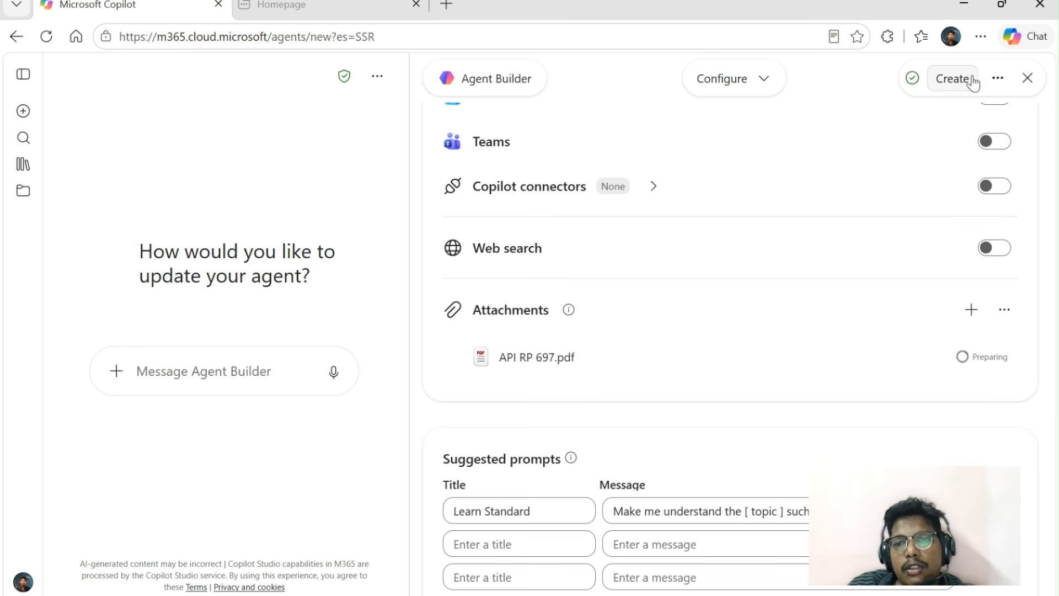
Create the agent and start a chat with it
left_click(945, 84)
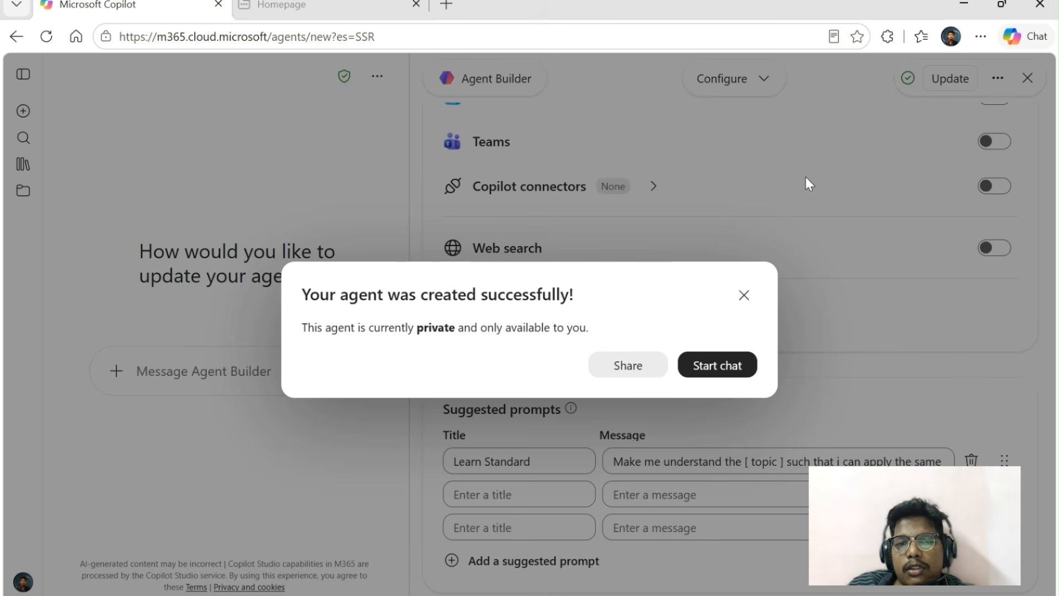
left_click(724, 370)
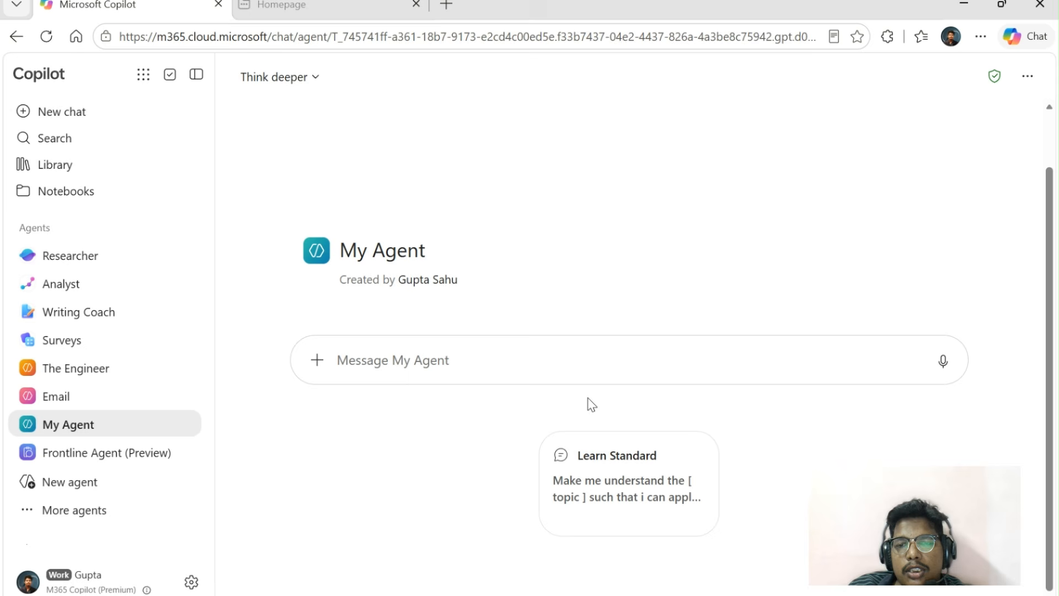
Send the Learn Standard suggested prompt to the agent with the [ topic ] placeholder replaced by "api rp 697"
left_click(582, 479)
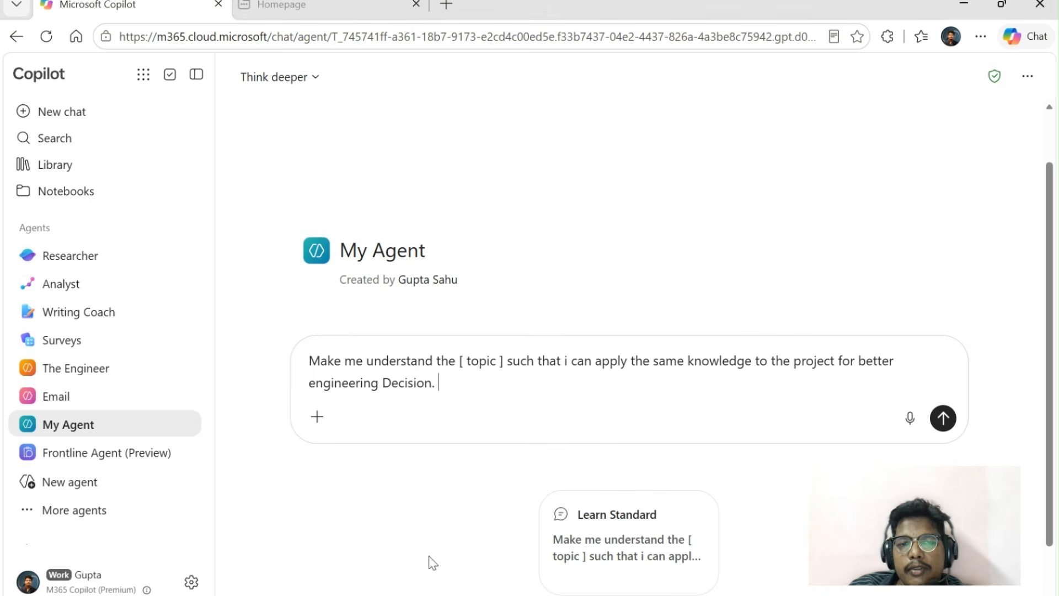
left_click_drag(503, 360, 462, 361)
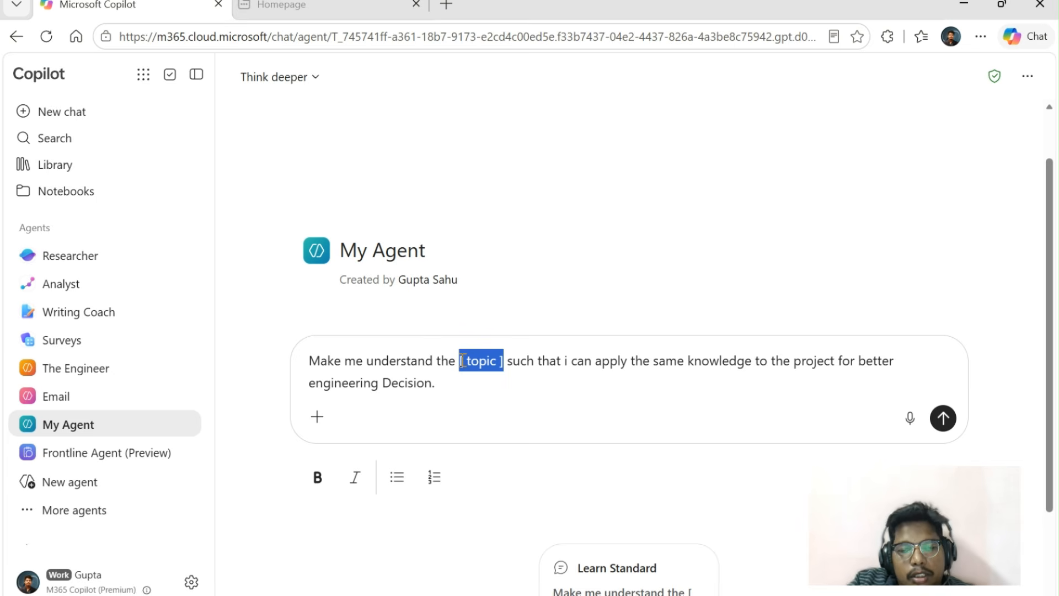
type("ap")
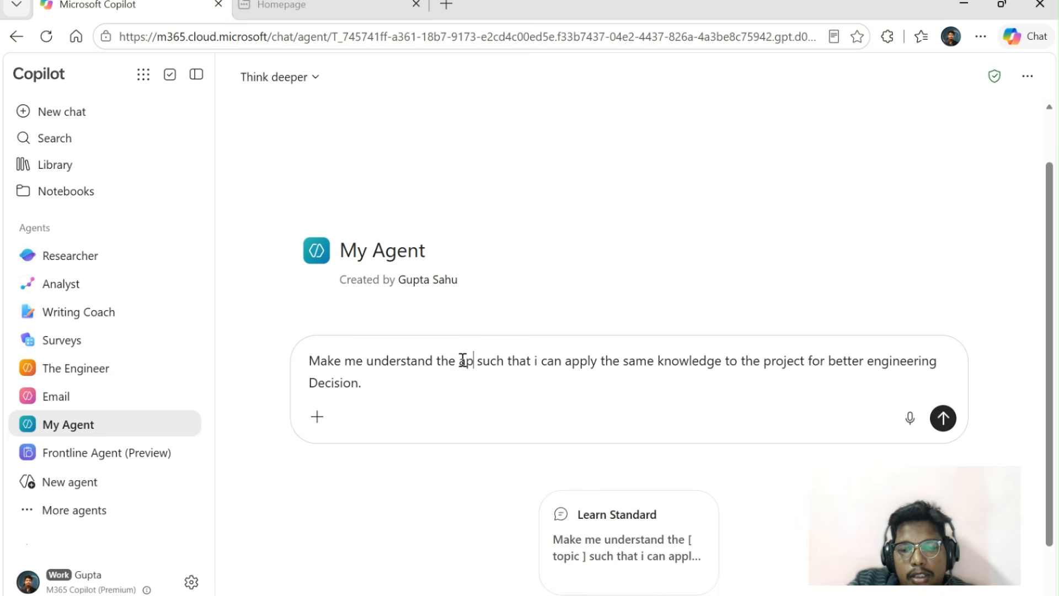
type("i r")
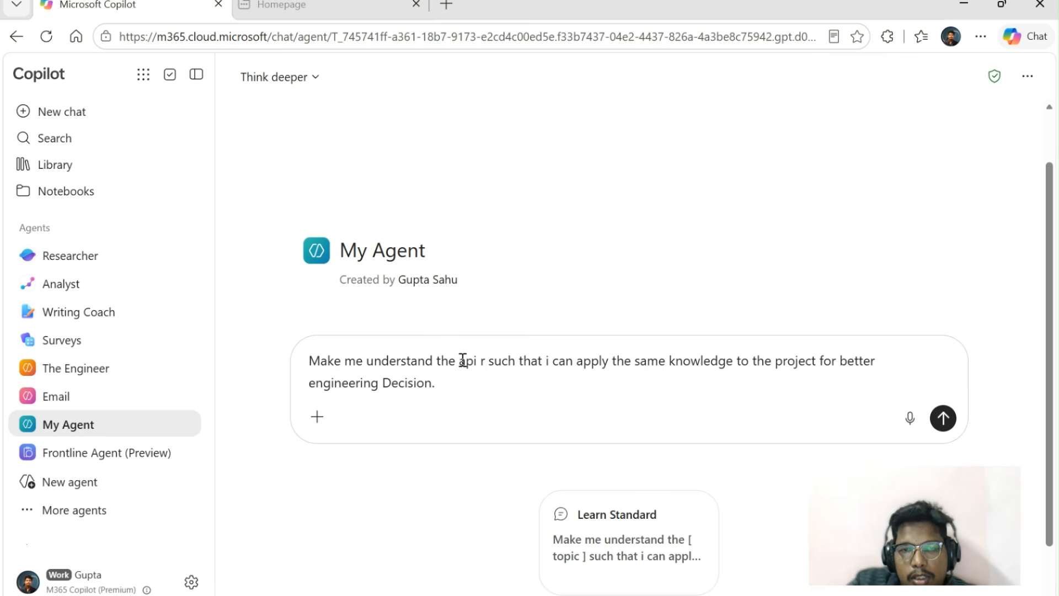
type("p 697")
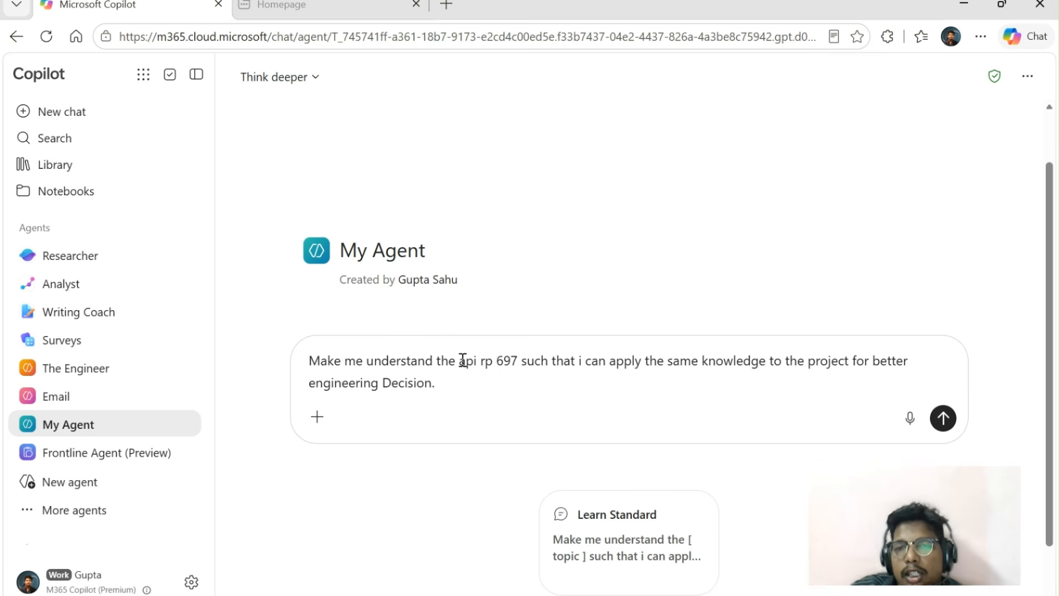
left_click(953, 417)
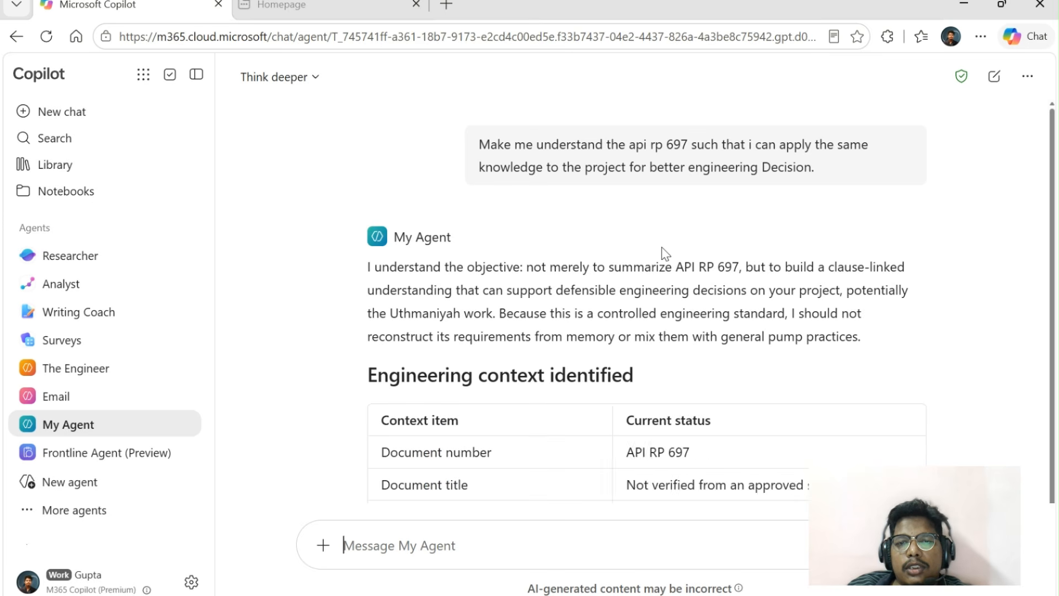
Read the opening of the agent's reply and its "Engineering context identified" table, including the document number row
scroll(665, 251, "down", 2)
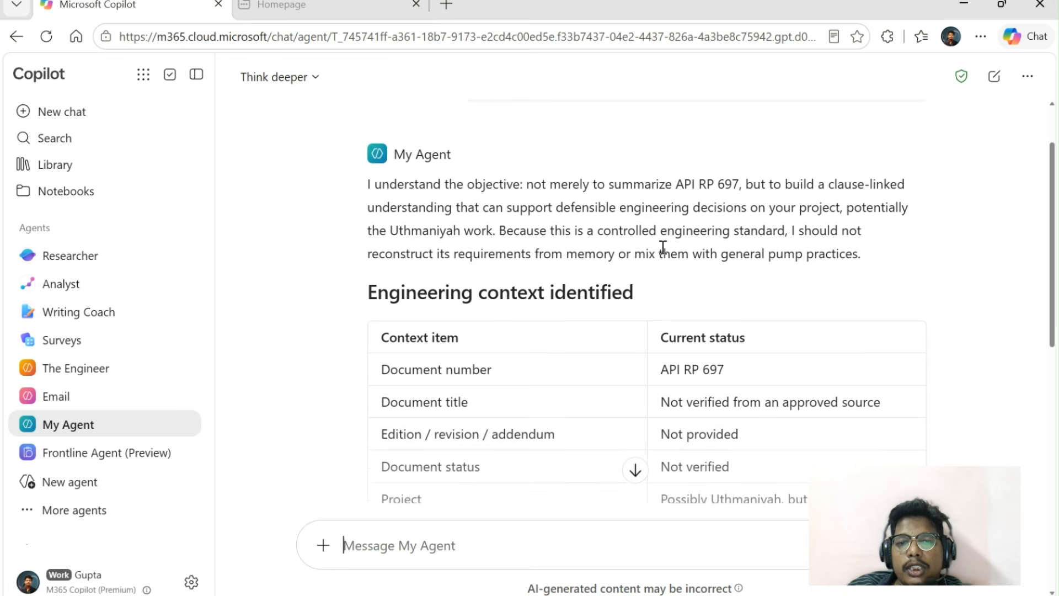
scroll(664, 248, "down", 2)
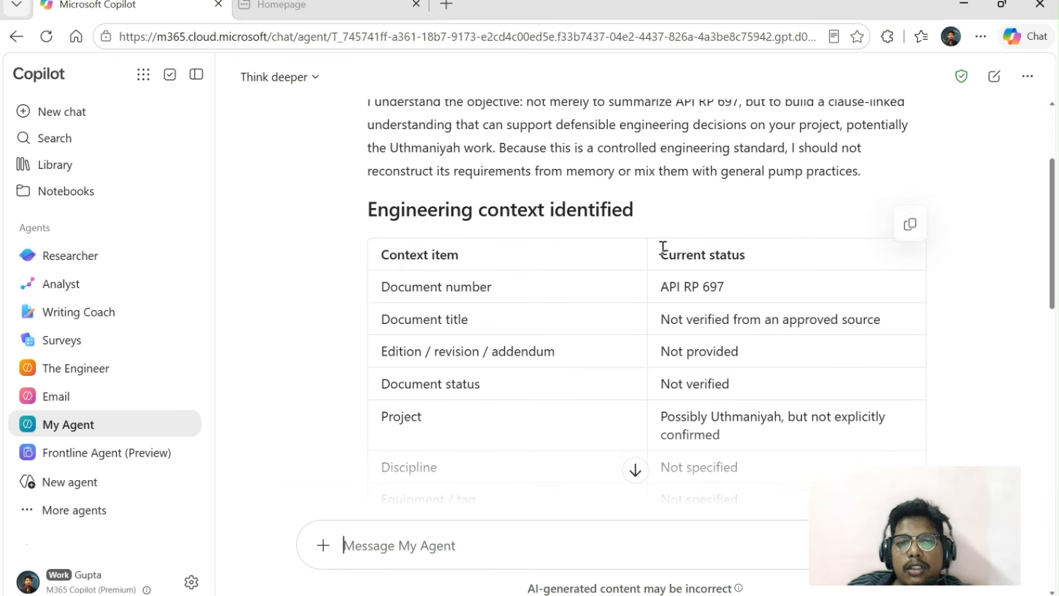
scroll(663, 248, "up", 4)
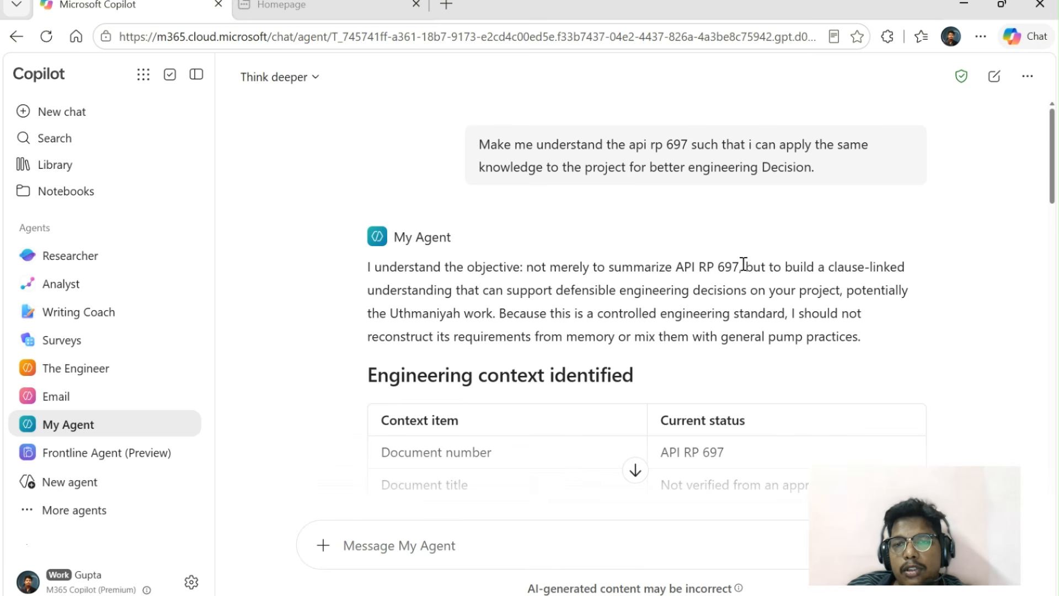
left_click_drag(742, 265, 675, 262)
left_click_drag(752, 267, 890, 267)
left_click_drag(461, 289, 619, 289)
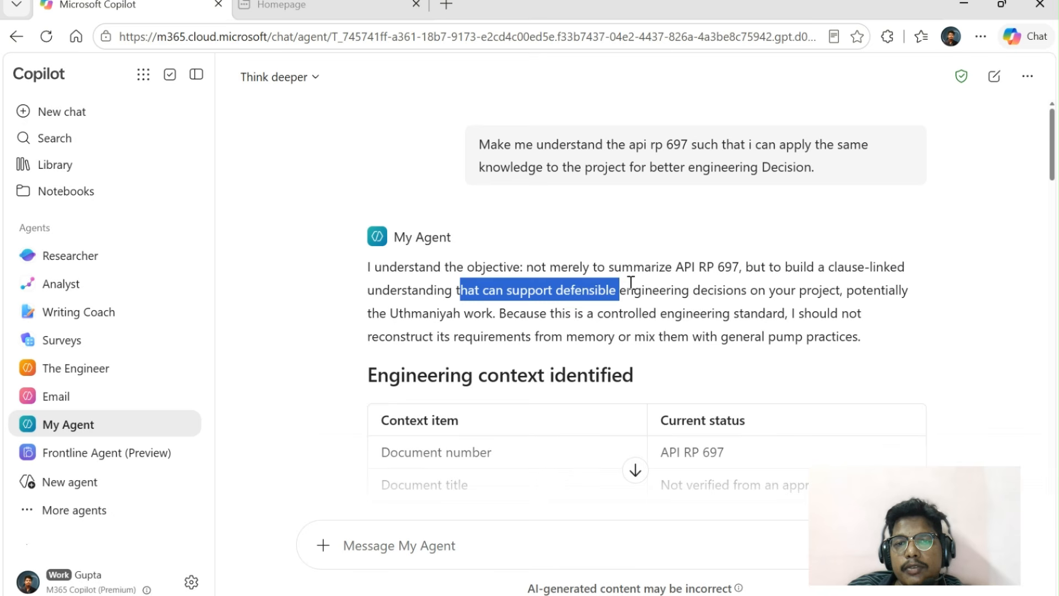
scroll(630, 282, "down", 1)
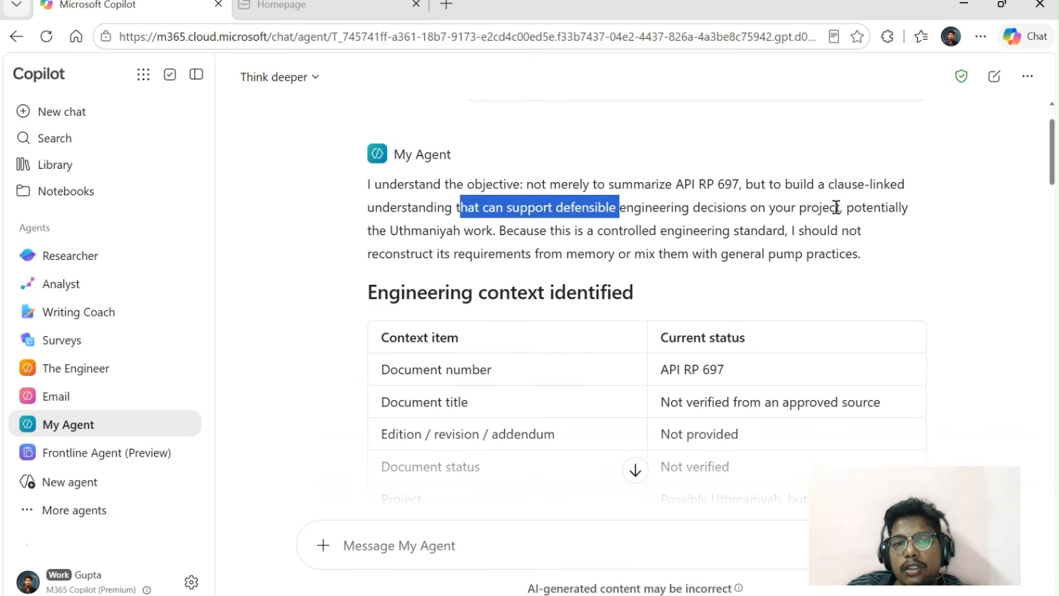
scroll(527, 256, "down", 2)
scroll(526, 263, "up", 2)
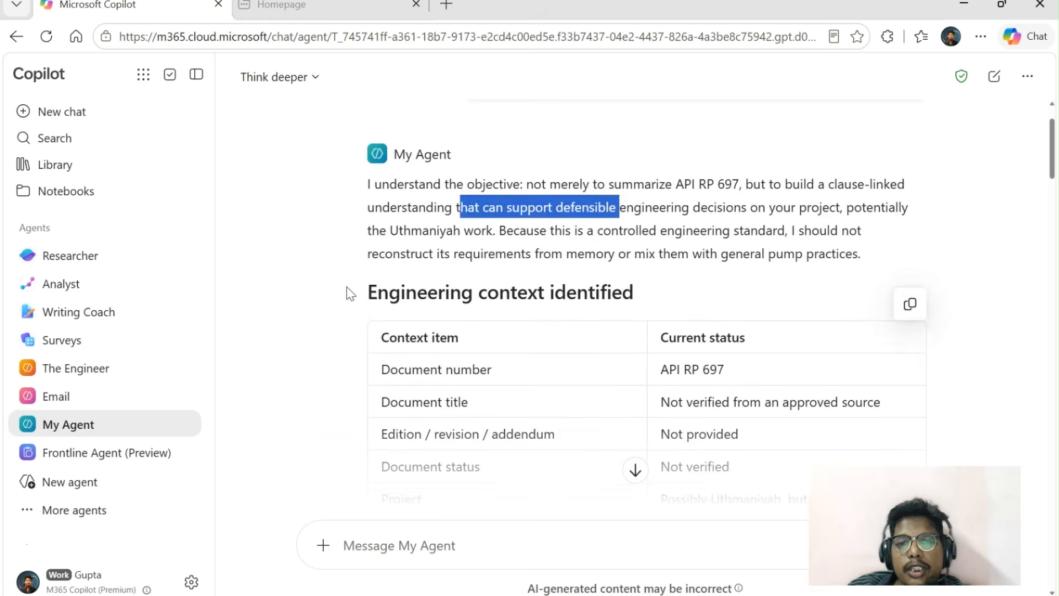
left_click_drag(357, 296, 635, 293)
scroll(652, 274, "down", 2)
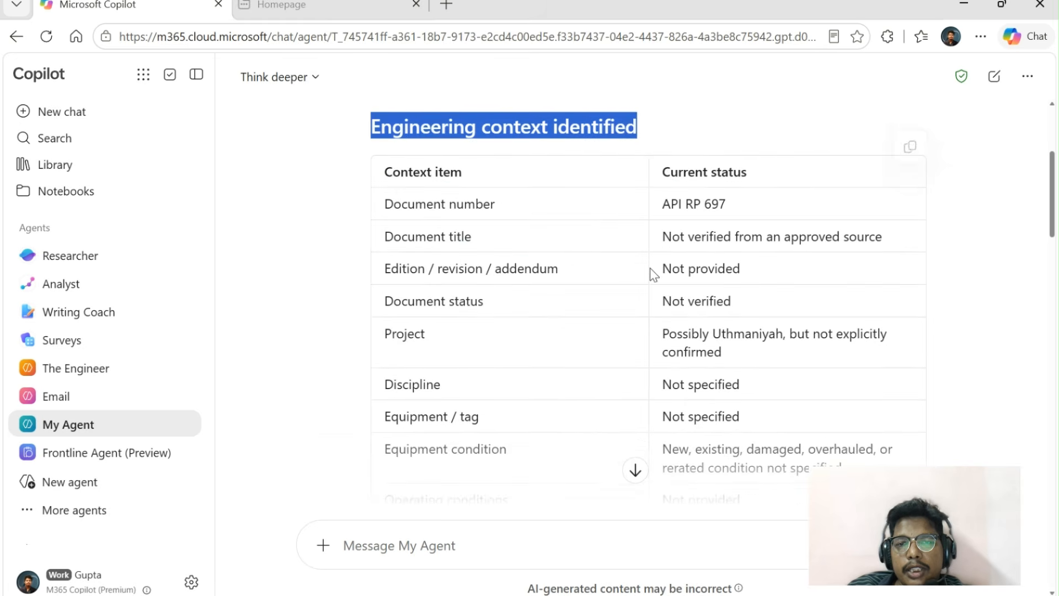
scroll(652, 273, "up", 1)
scroll(605, 286, "down", 1)
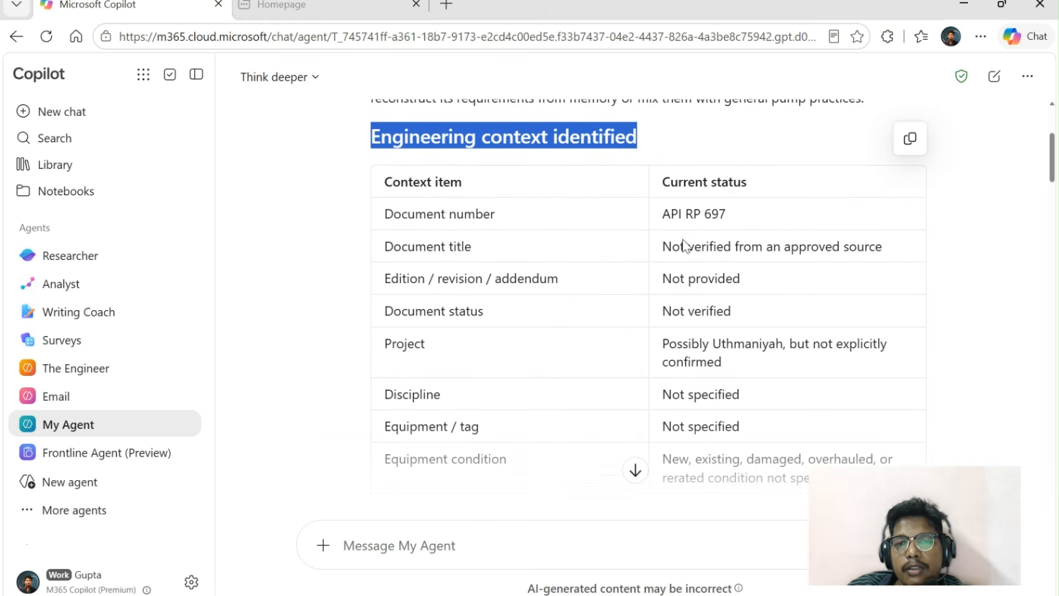
left_click_drag(668, 215, 735, 226)
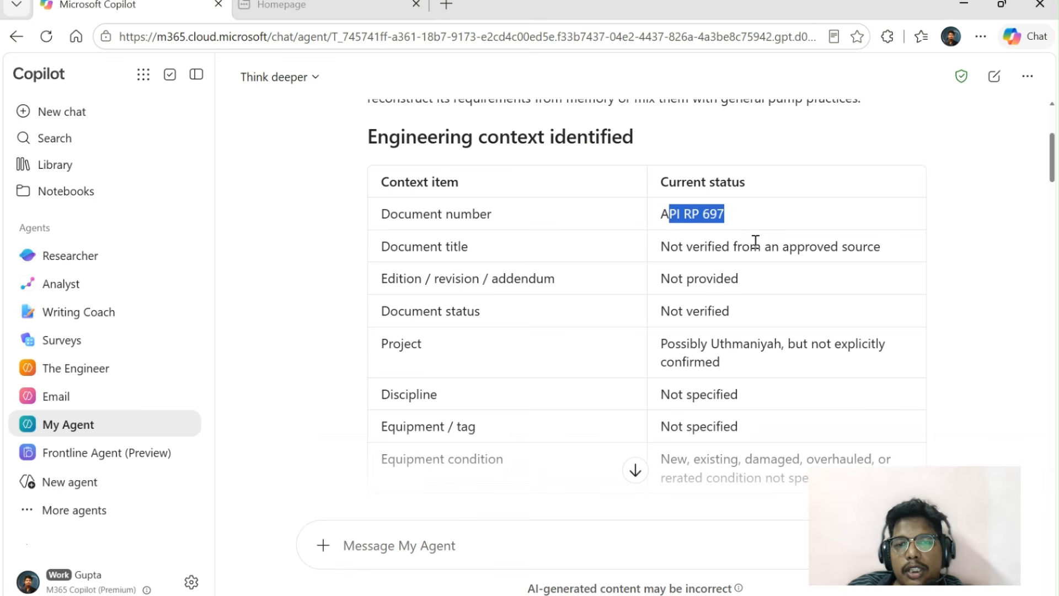
Read the reply from Applicable Source through Source Explanation and Engineering Considerations to the Clause-to-project learning worksheet heading
scroll(688, 251, "down", 8)
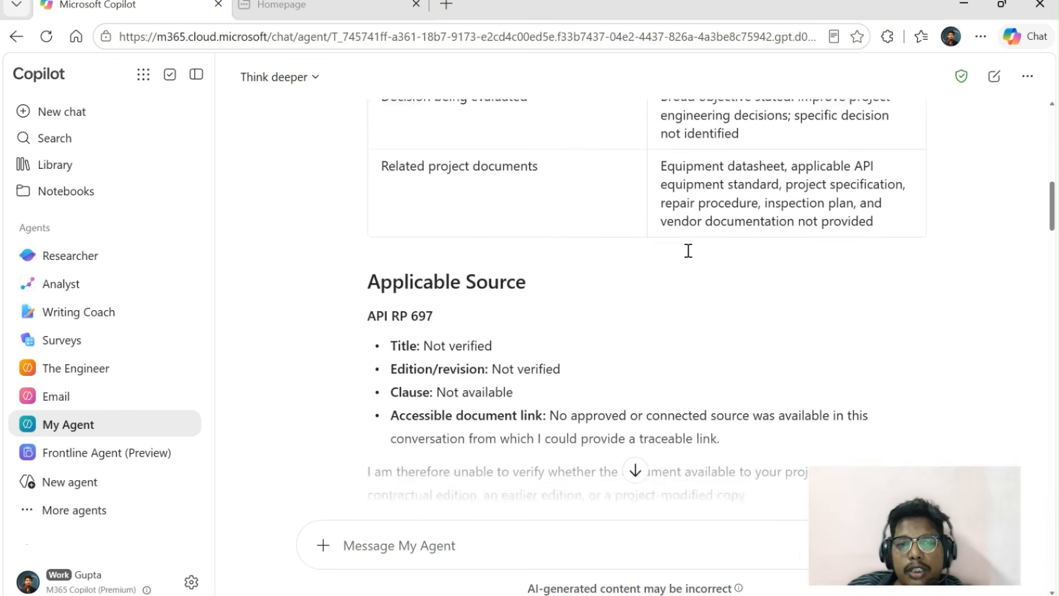
scroll(549, 279, "down", 1)
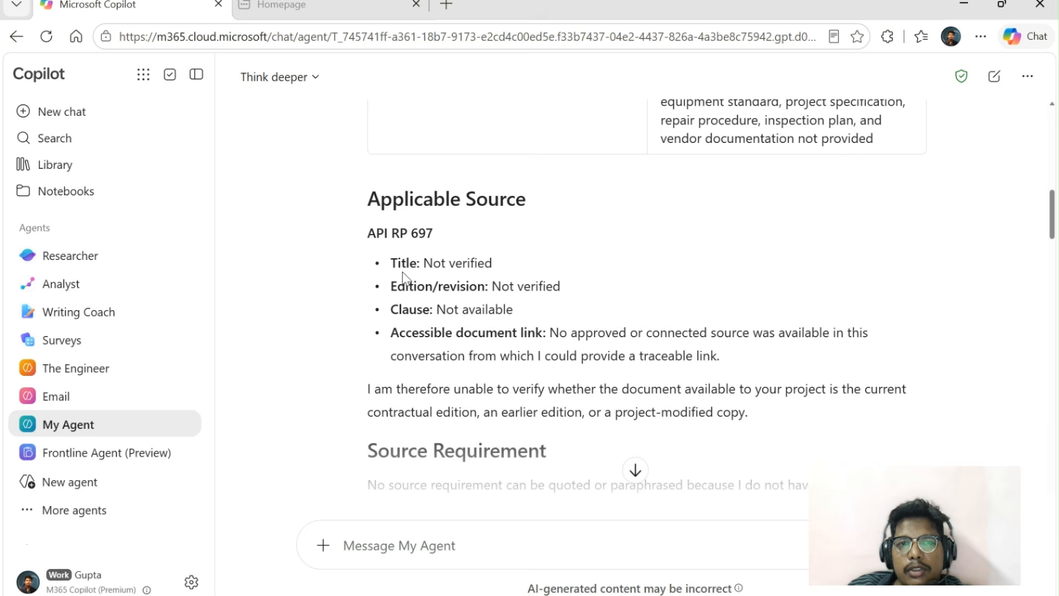
scroll(623, 253, "down", 3)
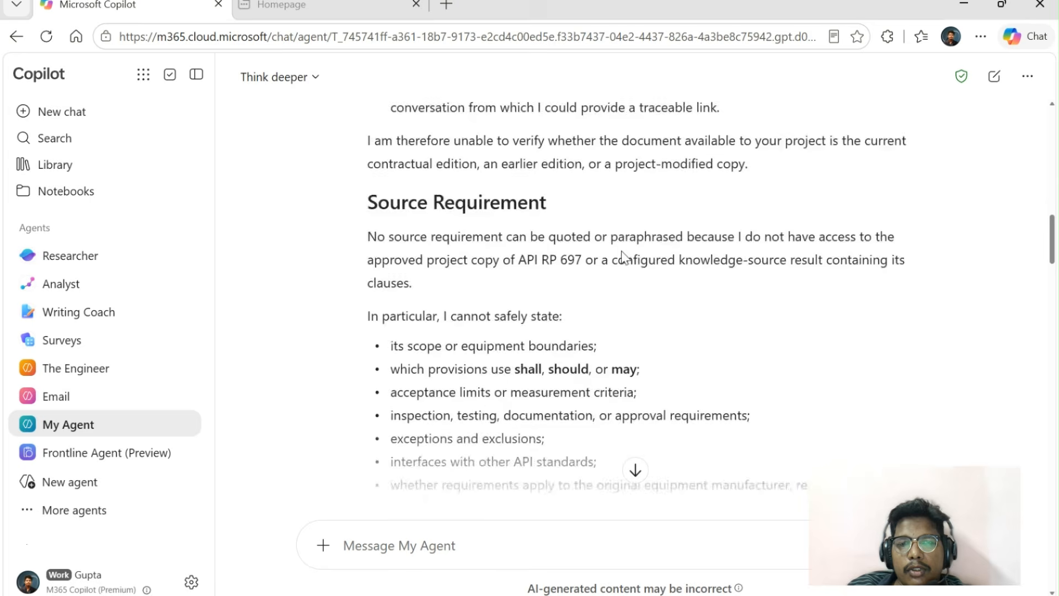
scroll(622, 251, "down", 5)
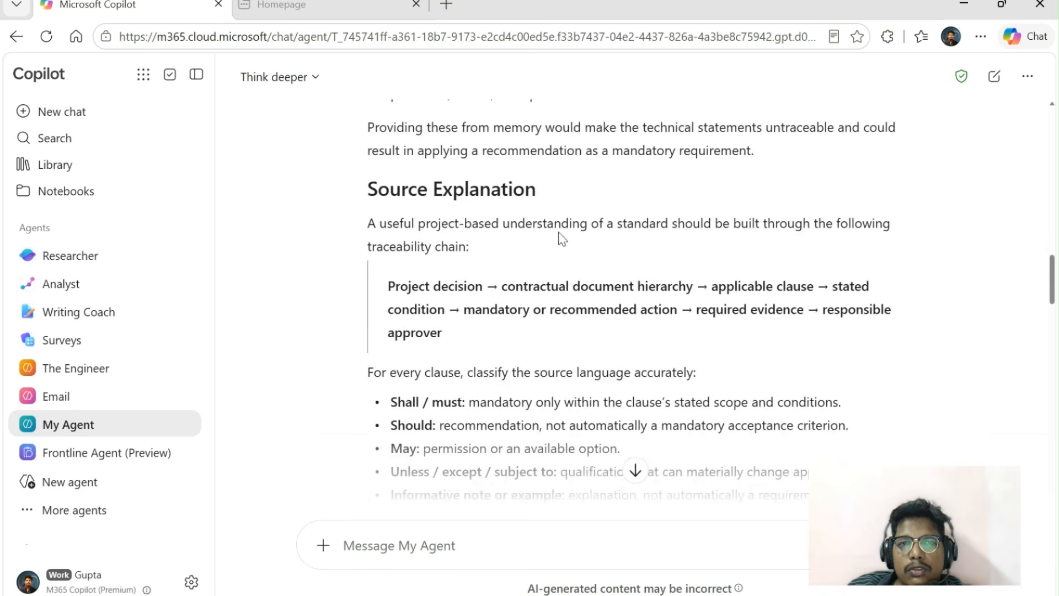
left_click_drag(368, 189, 538, 189)
scroll(611, 309, "down", 7)
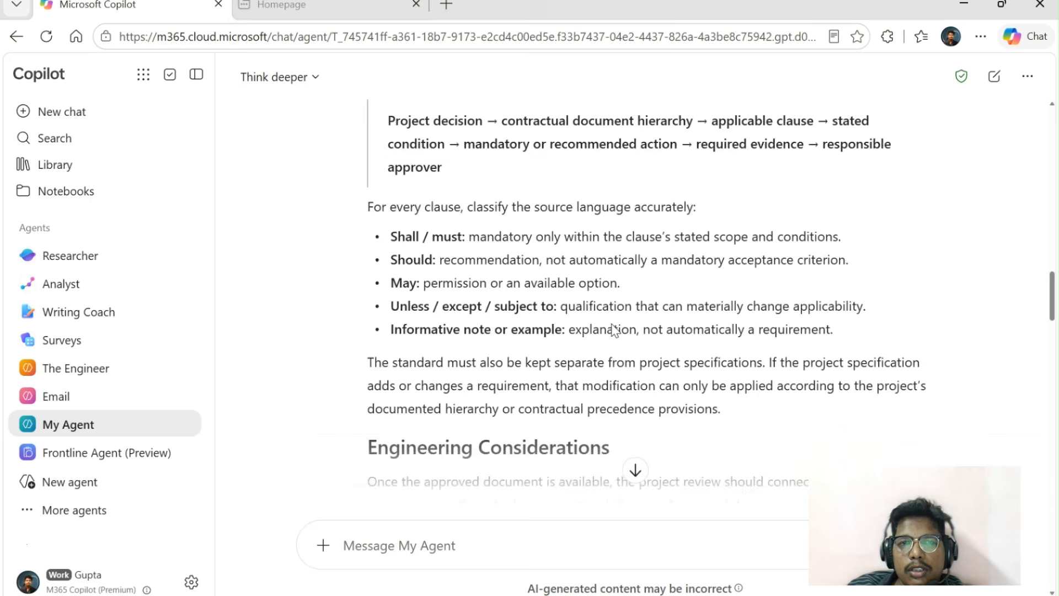
left_click_drag(369, 193, 618, 205)
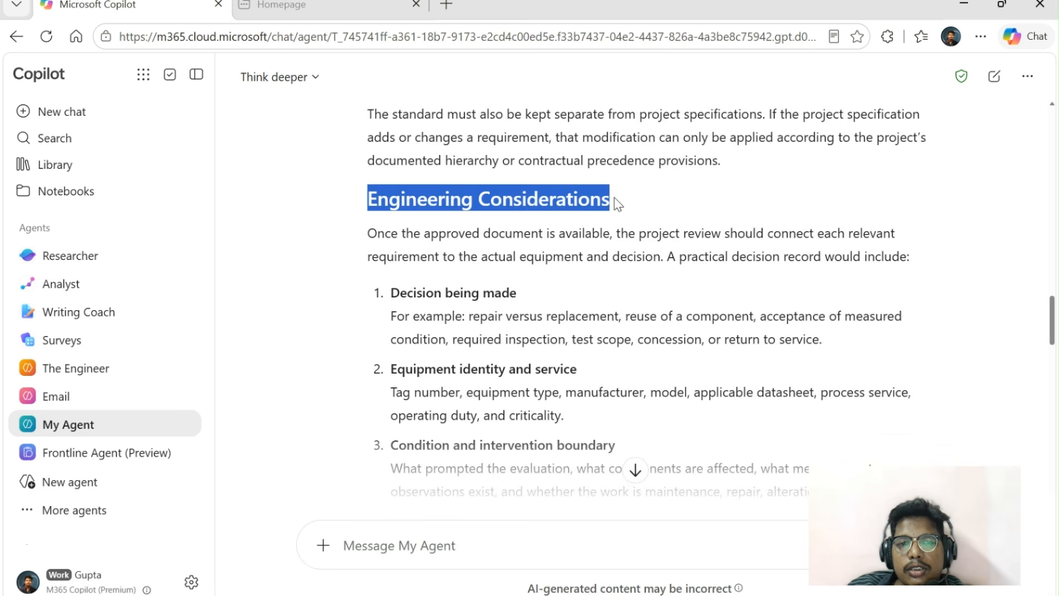
scroll(610, 224, "down", 10)
scroll(611, 221, "down", 2)
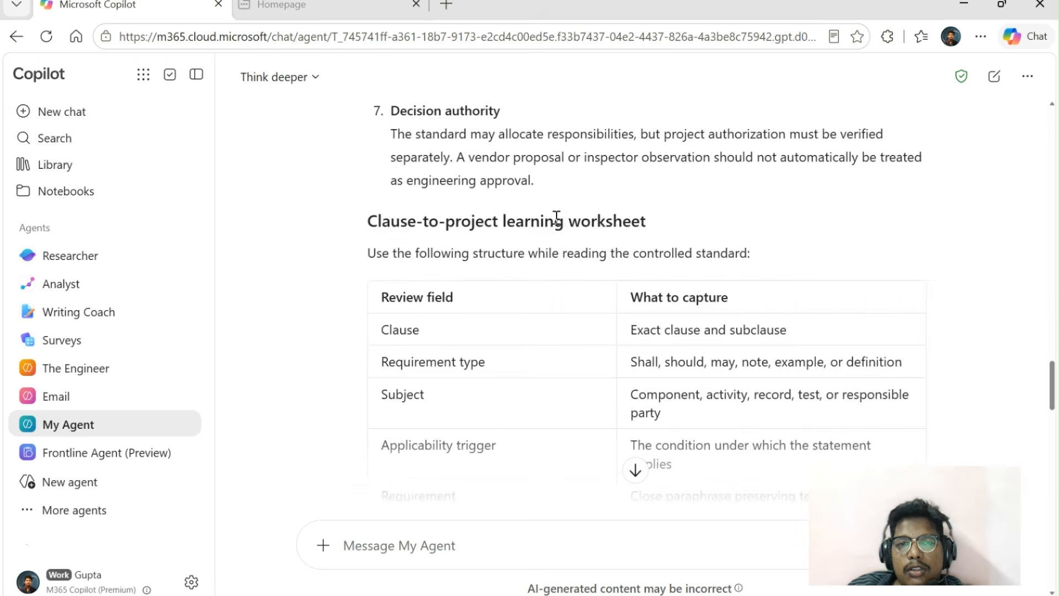
left_click_drag(369, 220, 682, 234)
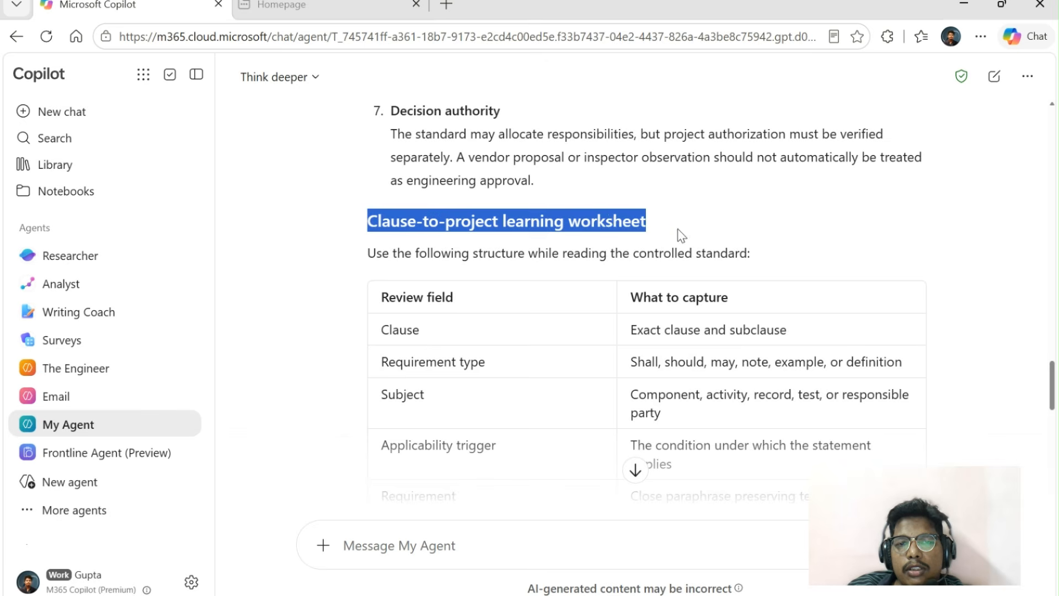
Examine the rest of the reply, from the learning worksheet through the project checks to the closing request for more context
scroll(605, 220, "down", 8)
scroll(604, 220, "down", 10)
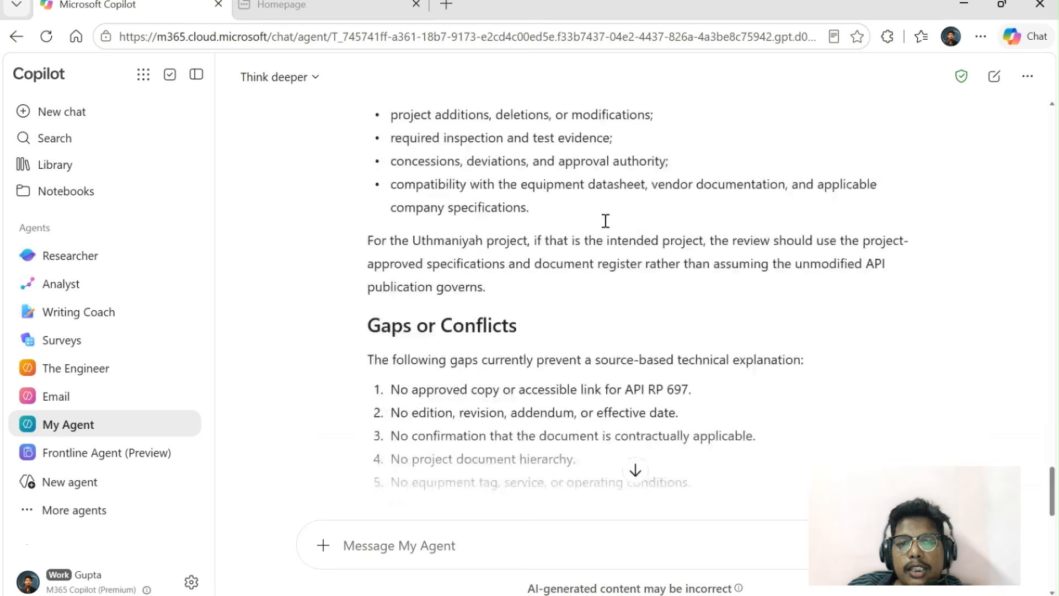
scroll(605, 220, "up", 7)
scroll(605, 221, "down", 10)
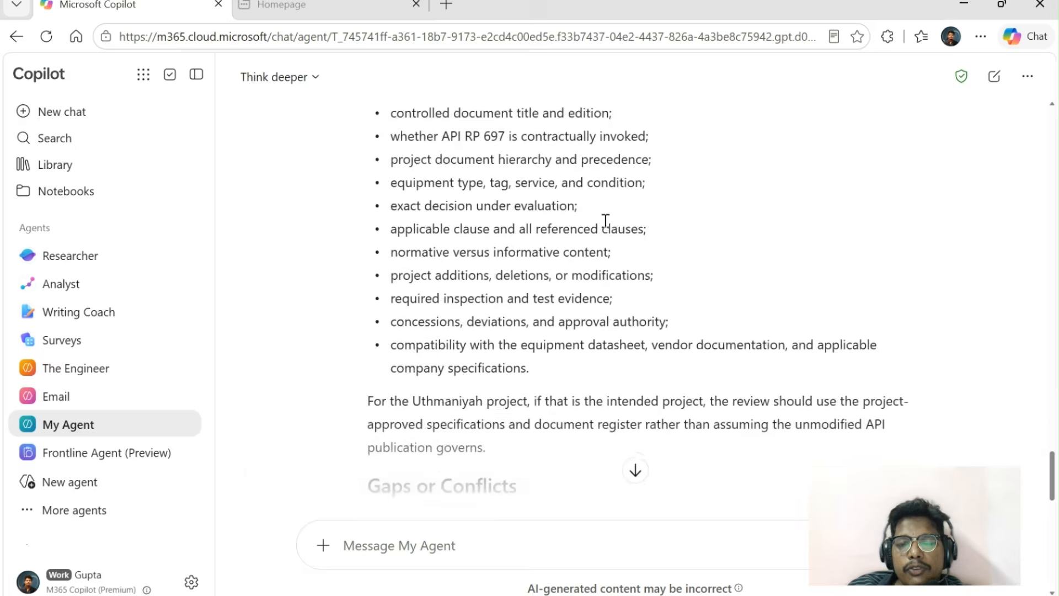
scroll(604, 221, "down", 5)
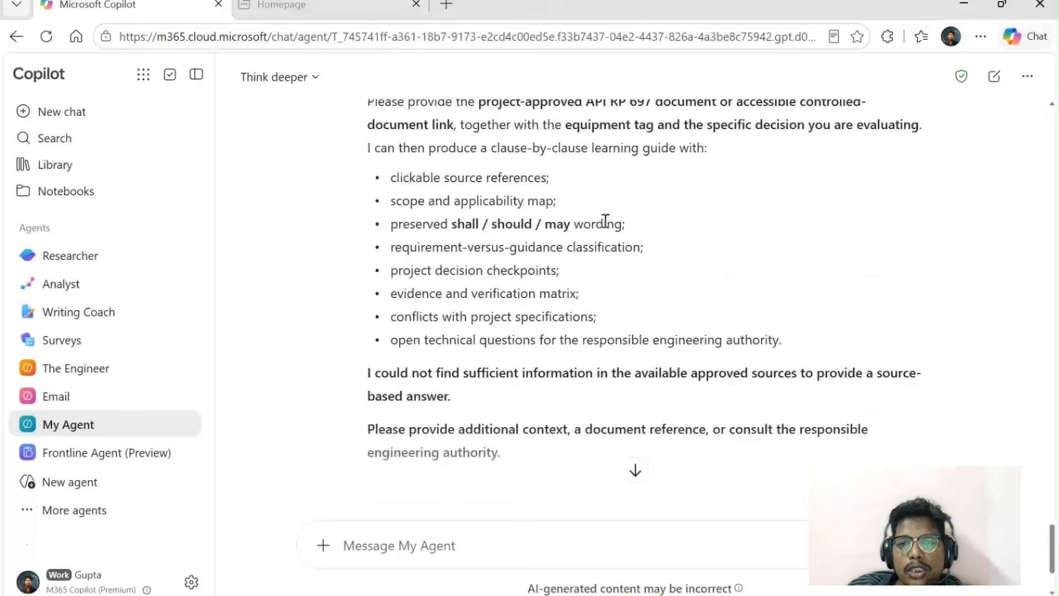
scroll(605, 221, "down", 3)
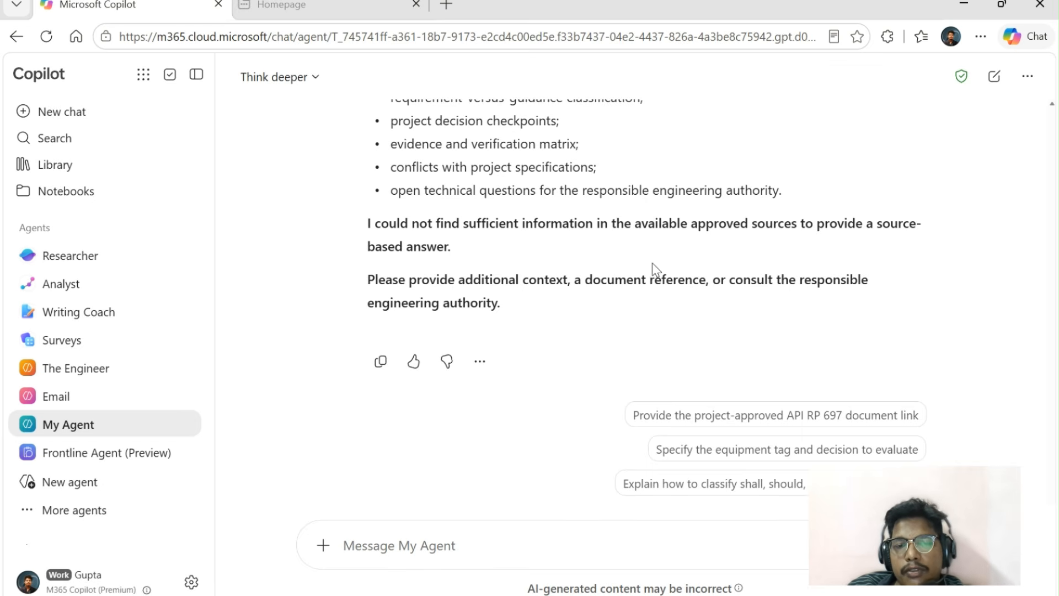
Review the Gaps or Conflicts and Suggested Next Step sections again, through to the suggested follow-up prompts
left_click(477, 538)
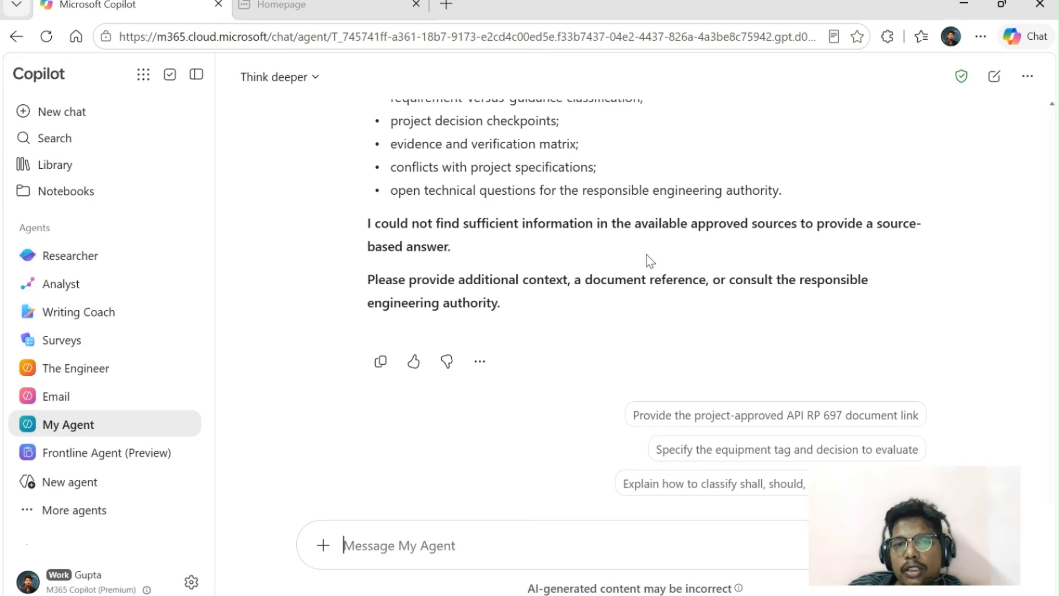
scroll(652, 259, "up", 4)
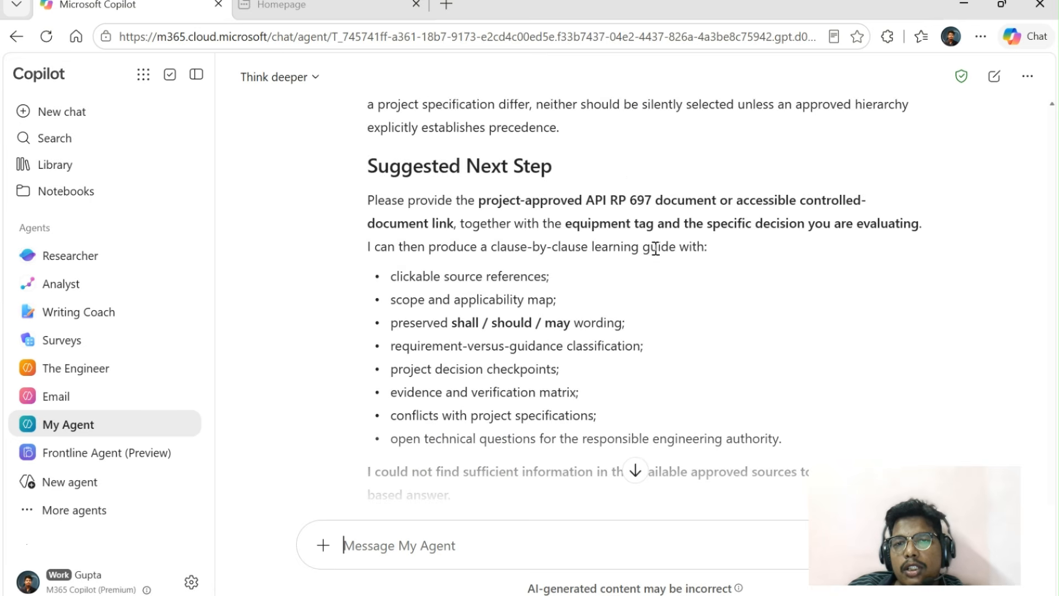
scroll(655, 248, "up", 2)
scroll(655, 248, "up", 2)
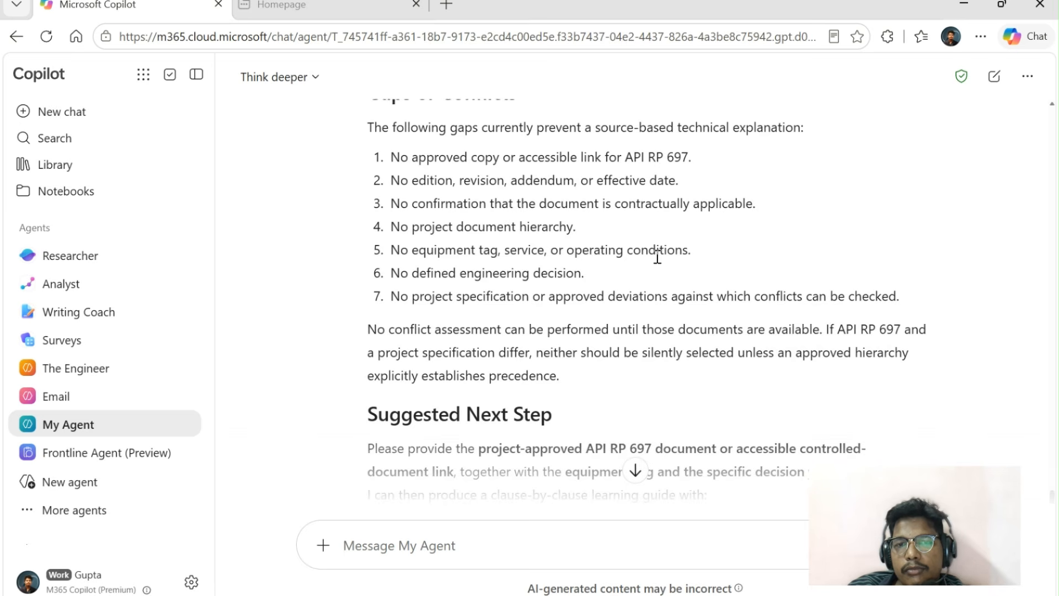
scroll(660, 269, "down", 1)
scroll(659, 269, "down", 5)
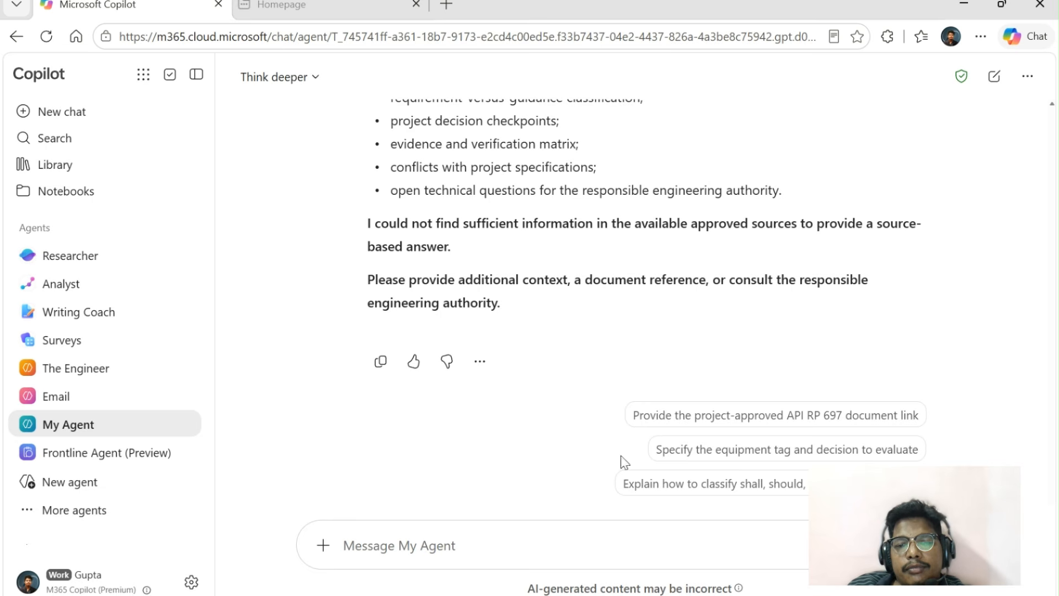
left_click(662, 594)
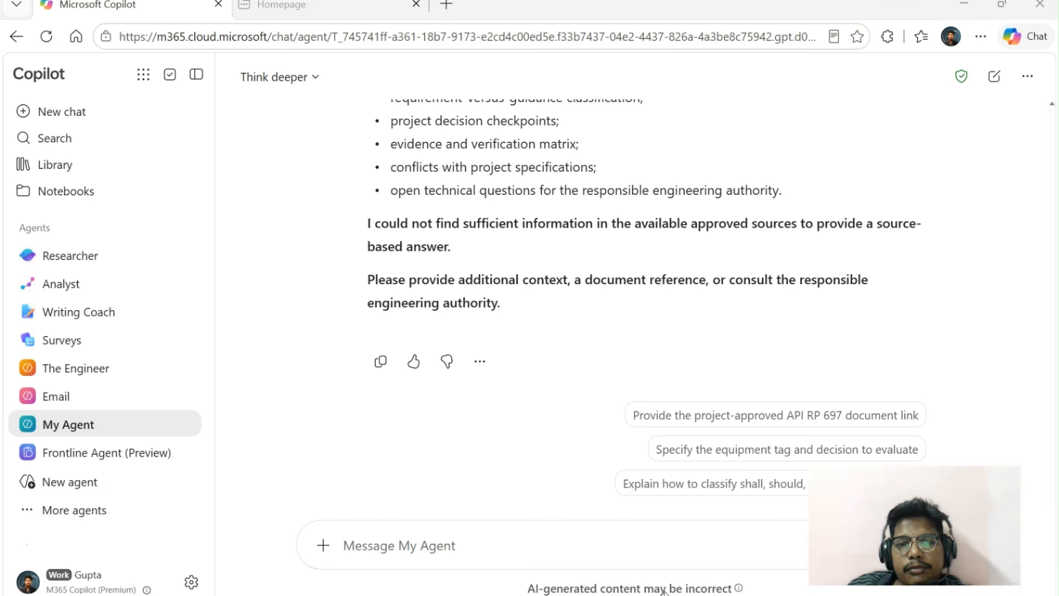